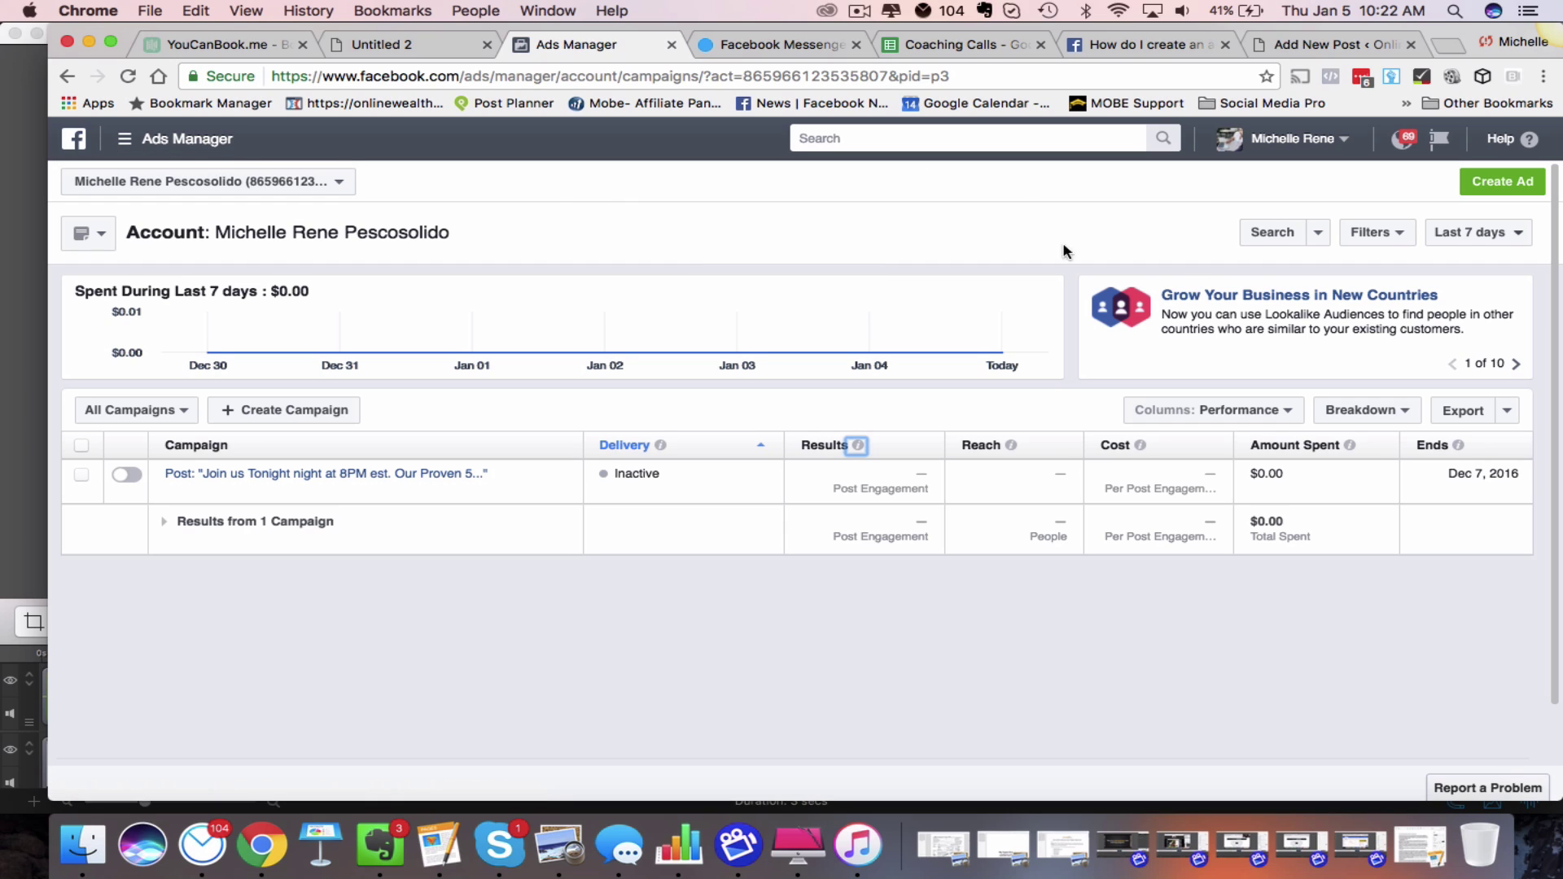
Step: Create a new ad with the objective "Send people to a destination on or off Facebook" and continue to the ad set
left_click(1505, 184)
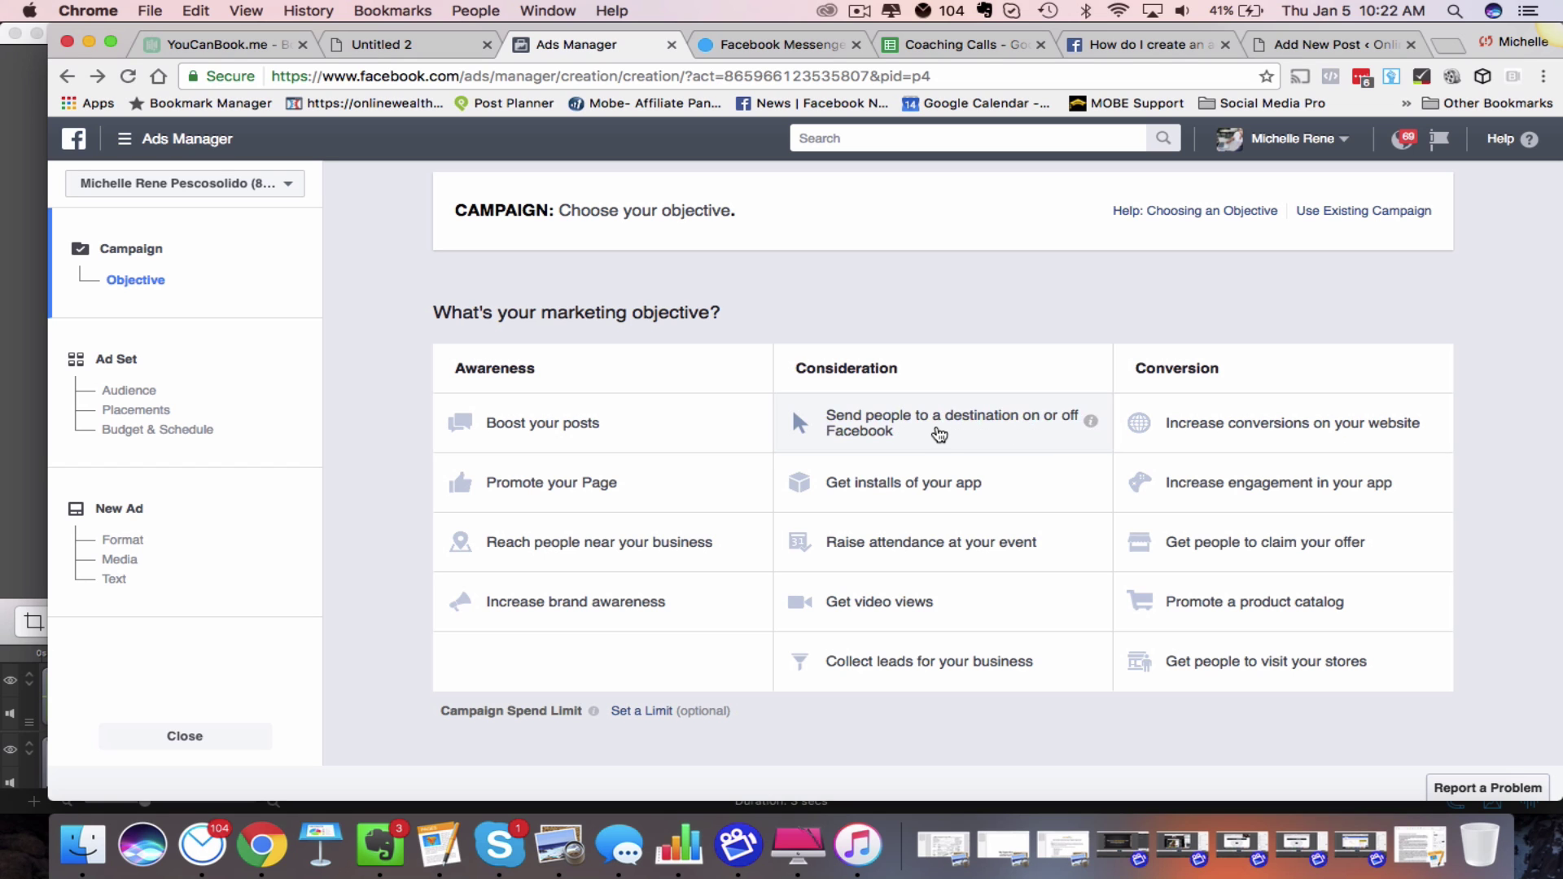
left_click(938, 434)
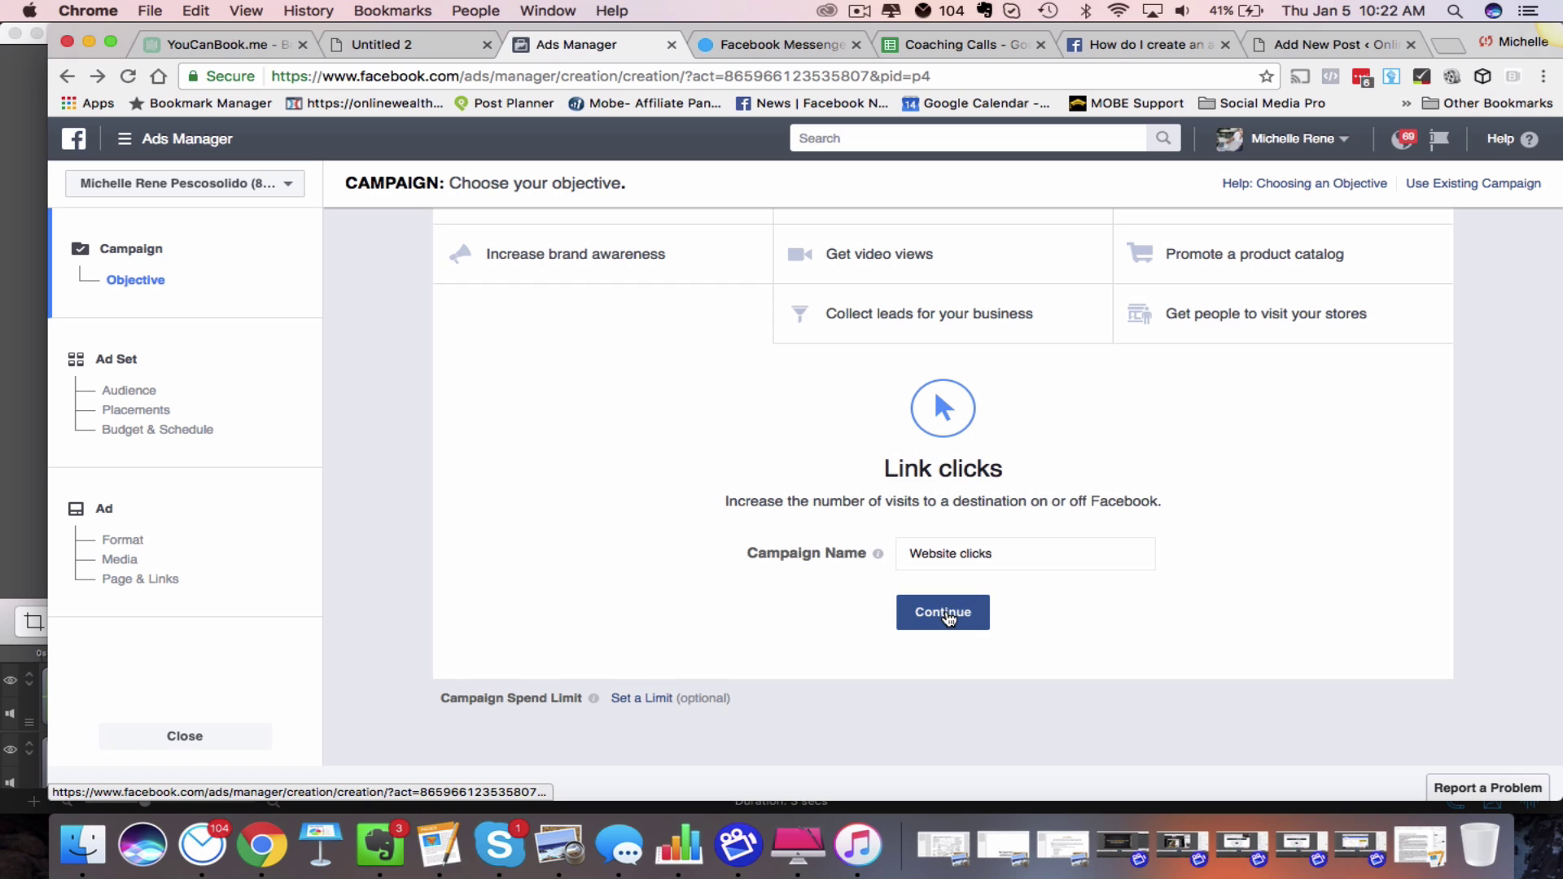
left_click(947, 617)
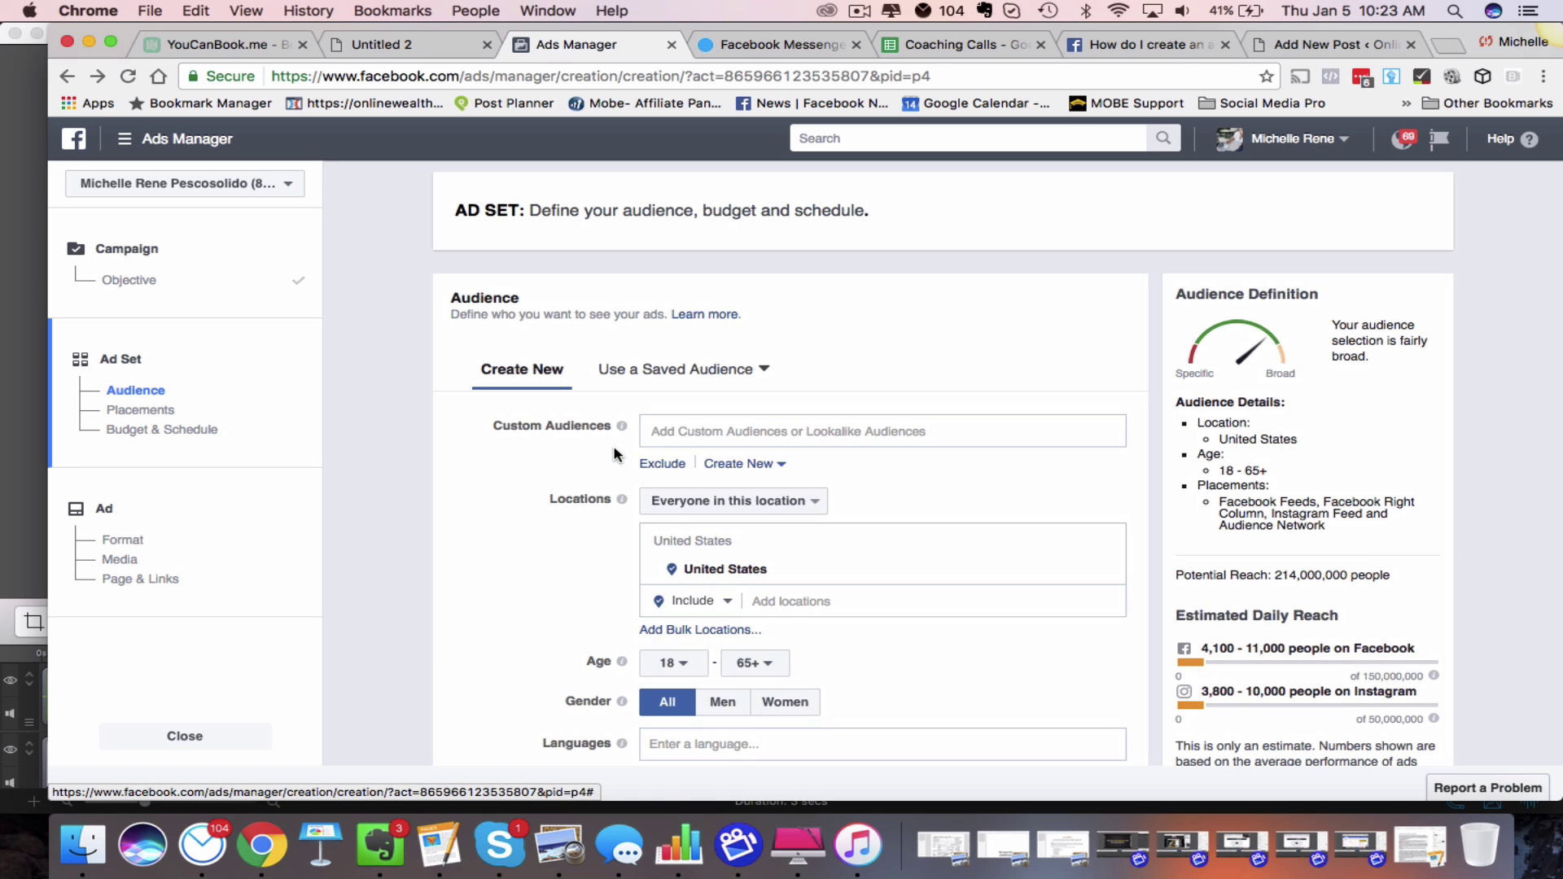
Step: Examine the ad set's audience options, including custom audiences, locations, age, gender, languages and detailed targeting
scroll(732, 477, "down", 1)
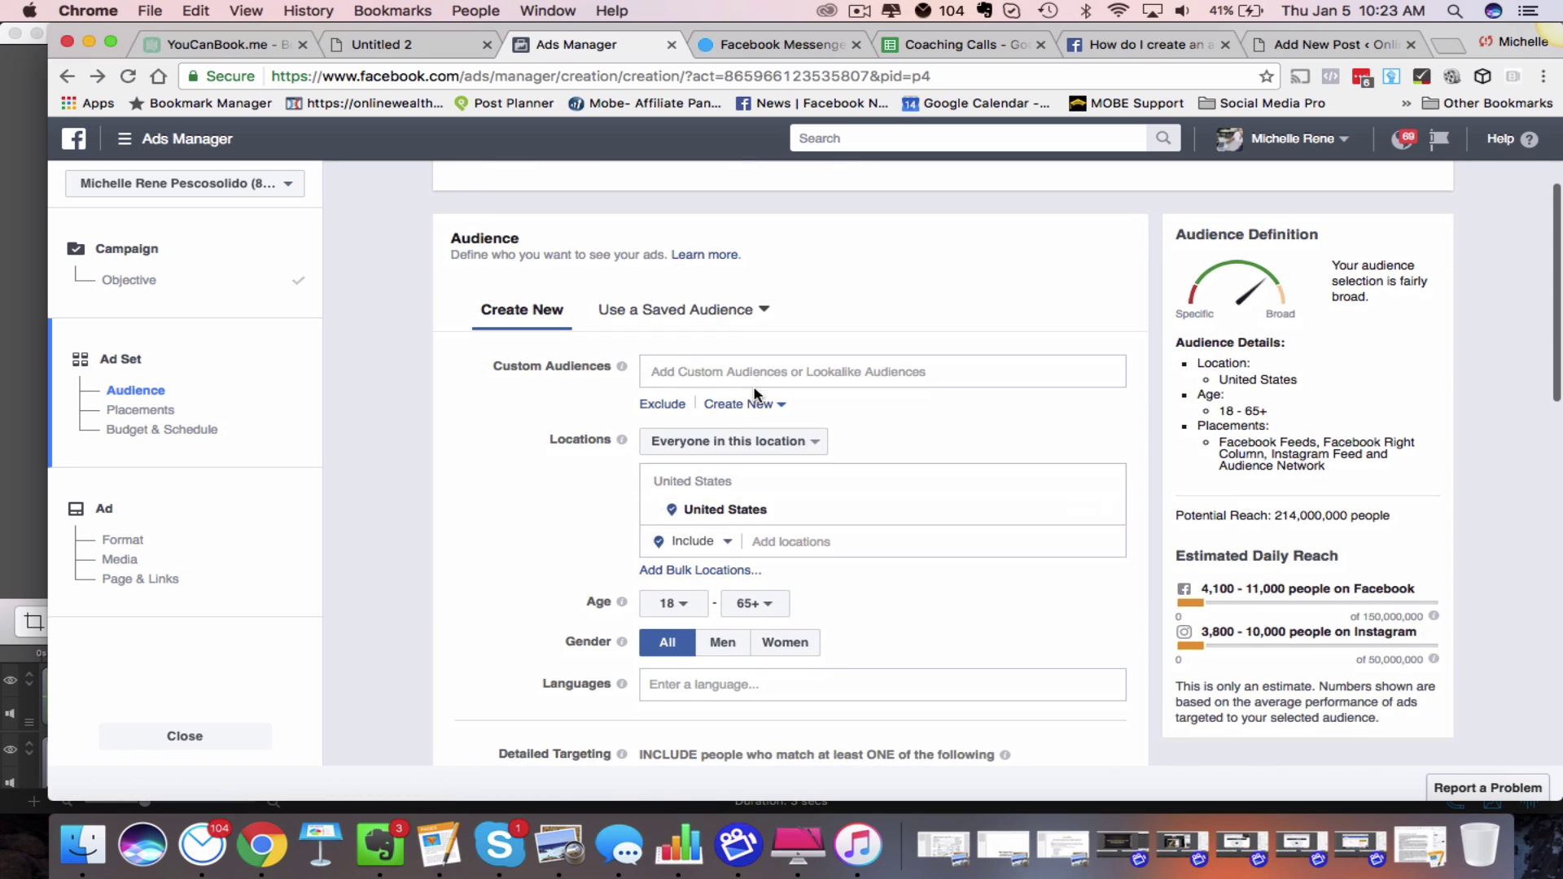
scroll(798, 625, "down", 3)
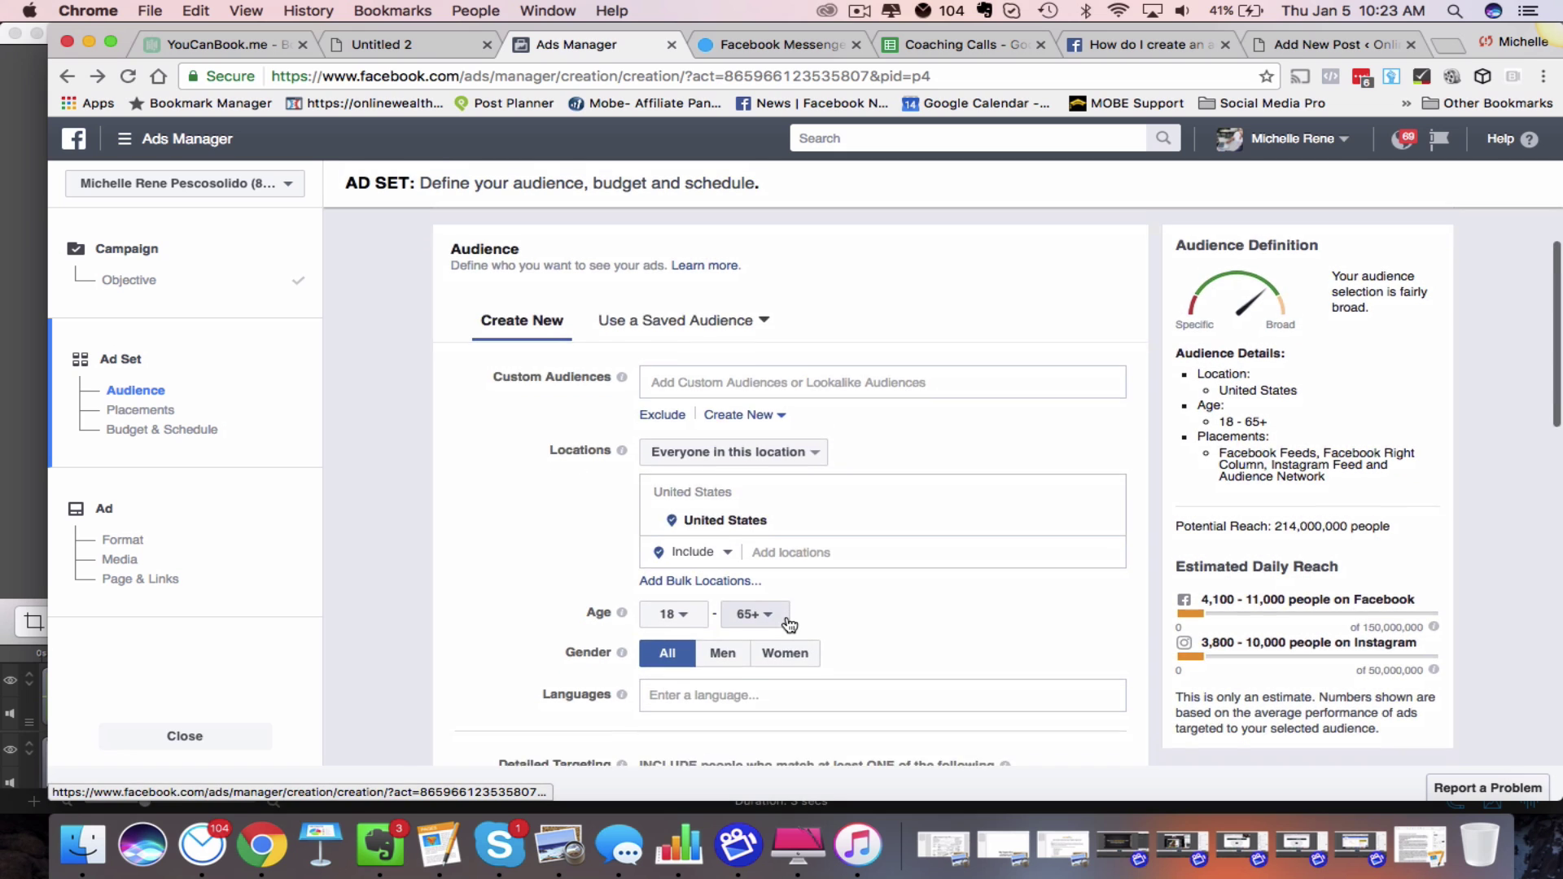
scroll(513, 448, "down", 1)
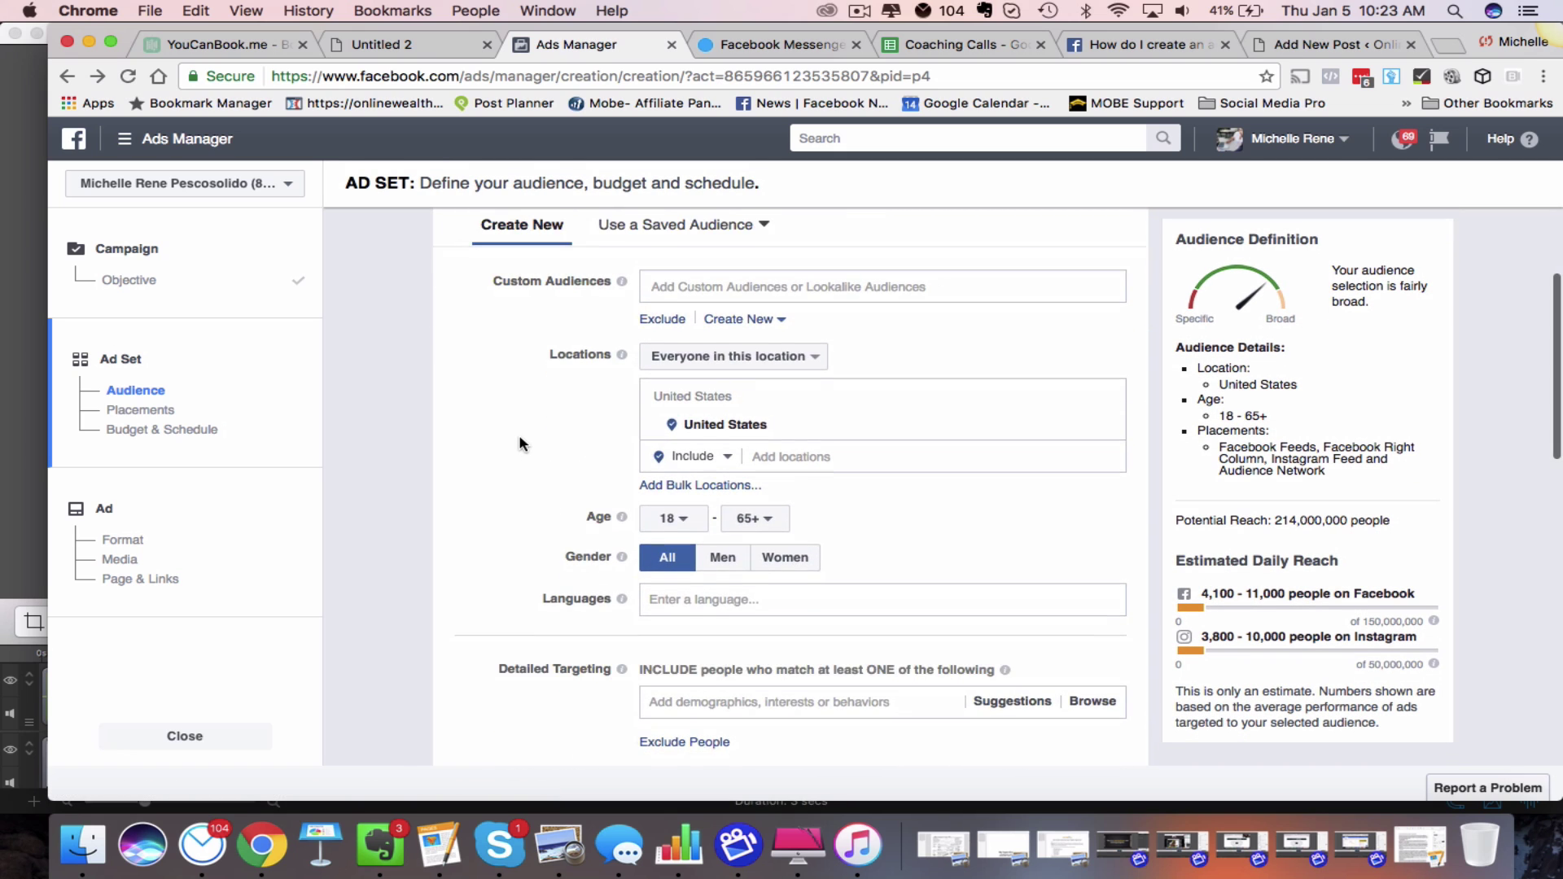
scroll(569, 433, "down", 1)
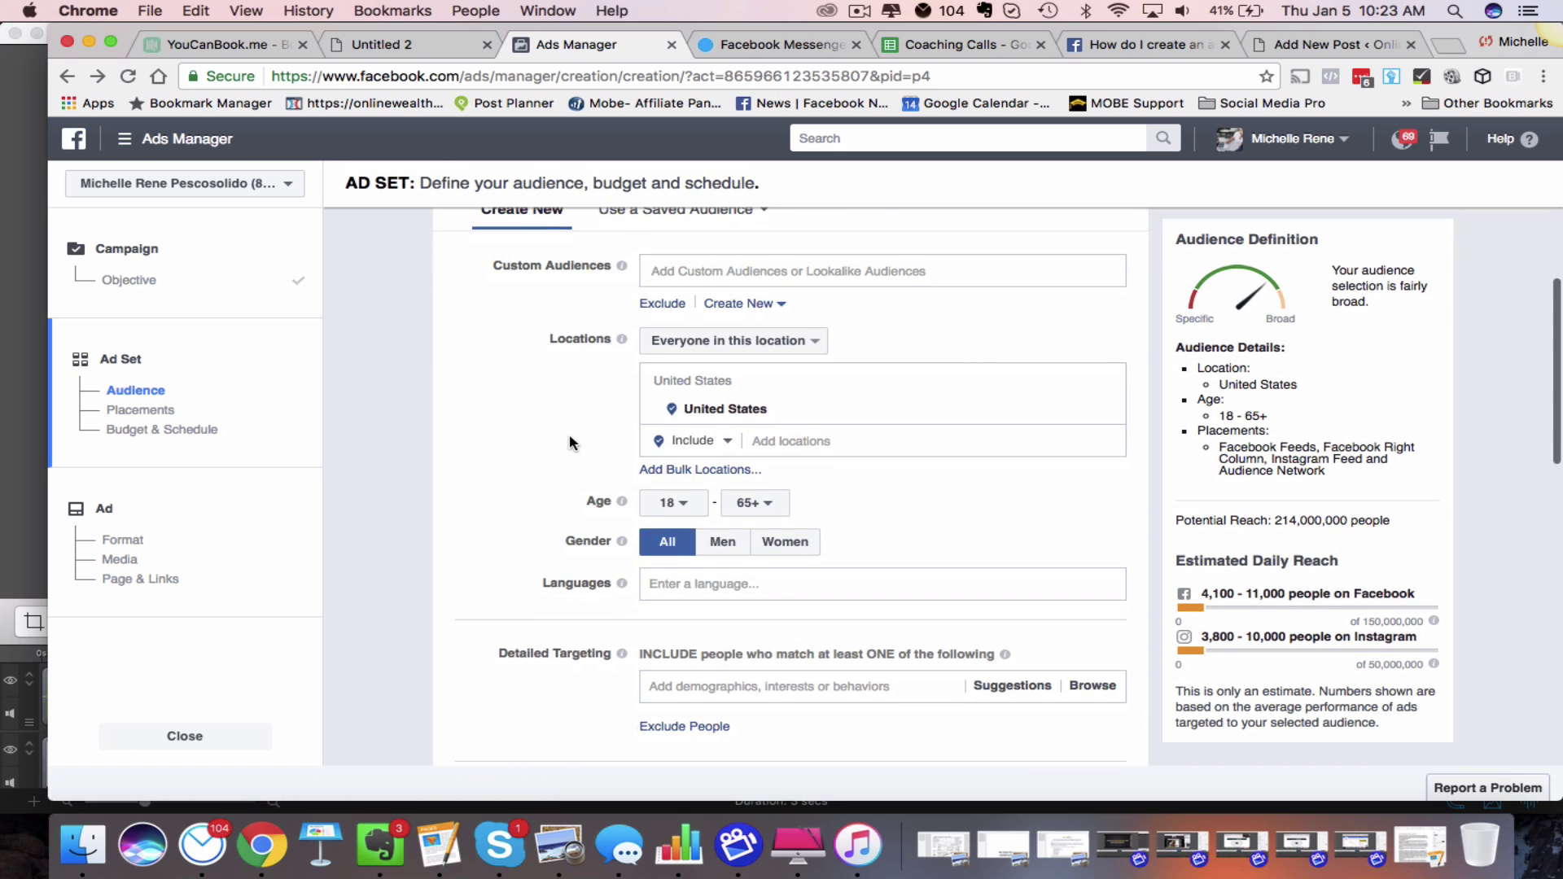
scroll(743, 471, "down", 2)
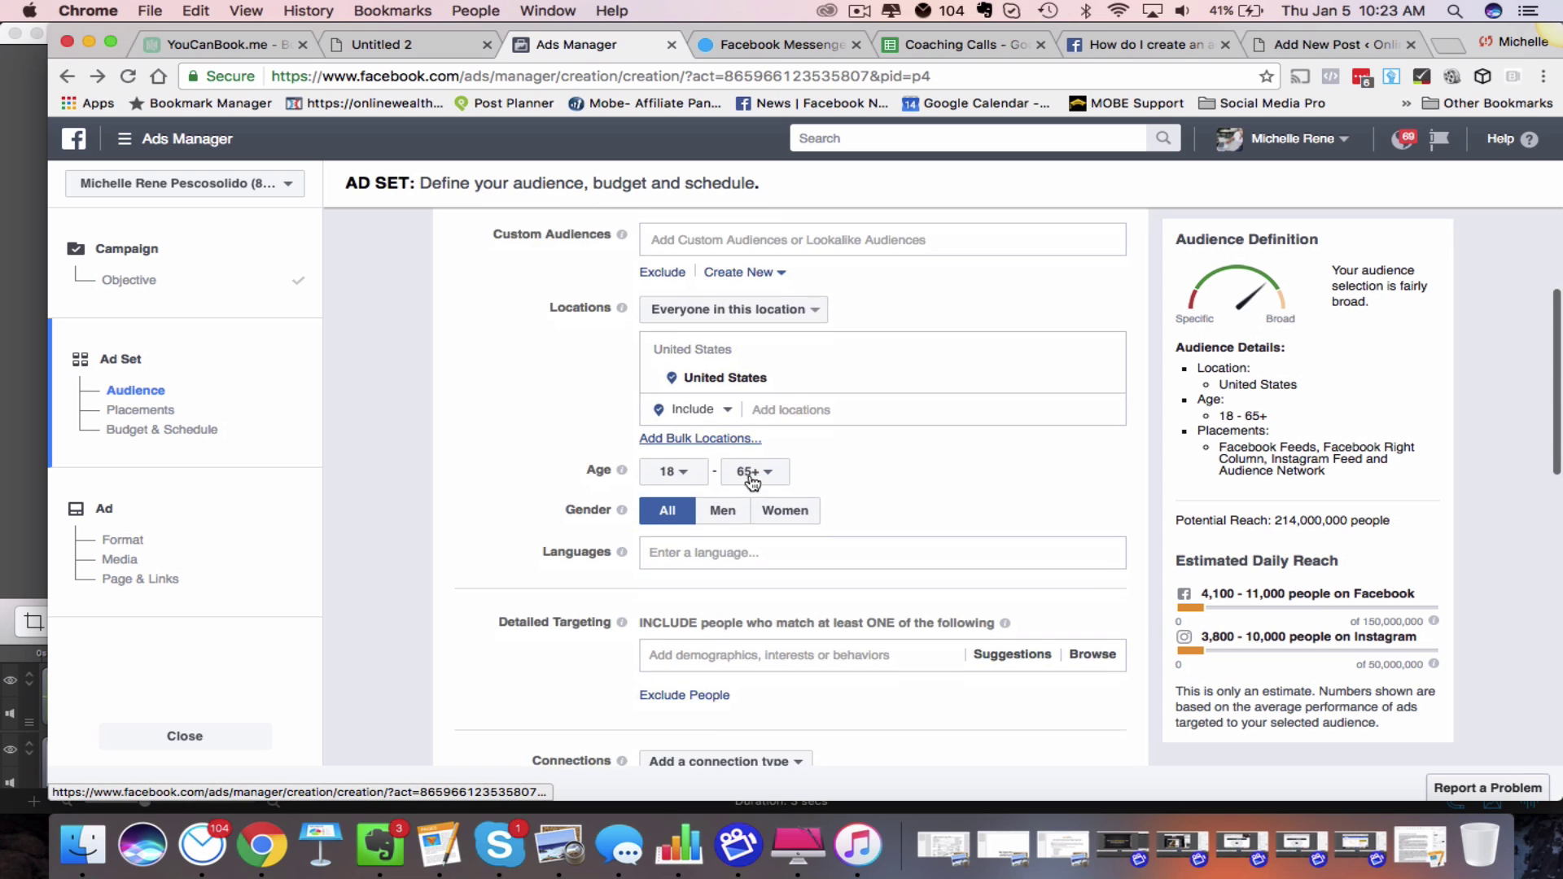
scroll(827, 428, "up", 4)
scroll(564, 417, "down", 5)
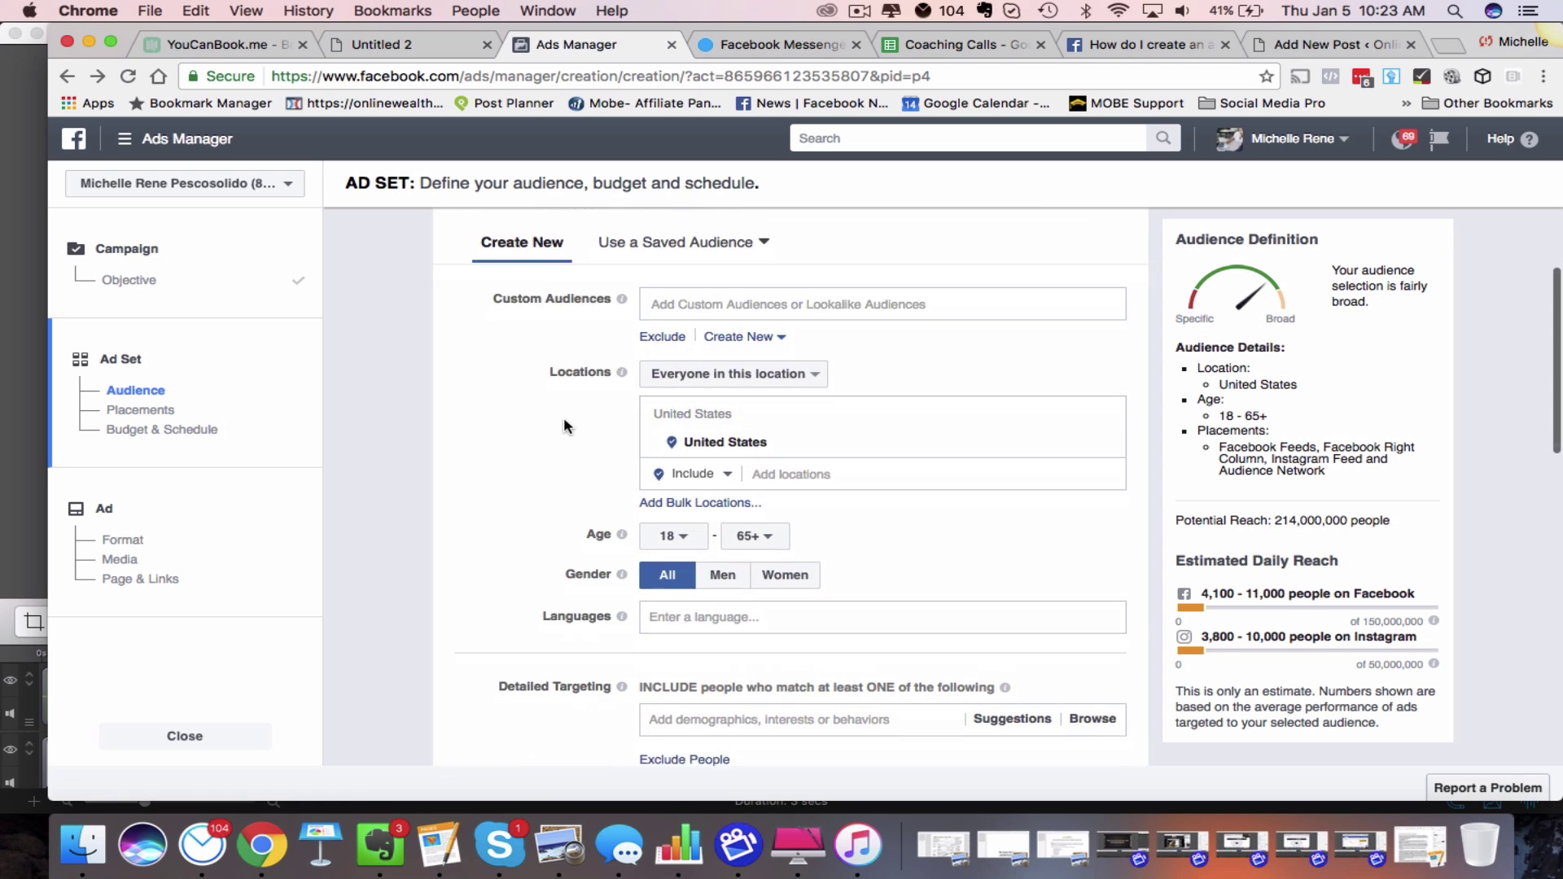
scroll(564, 417, "up", 3)
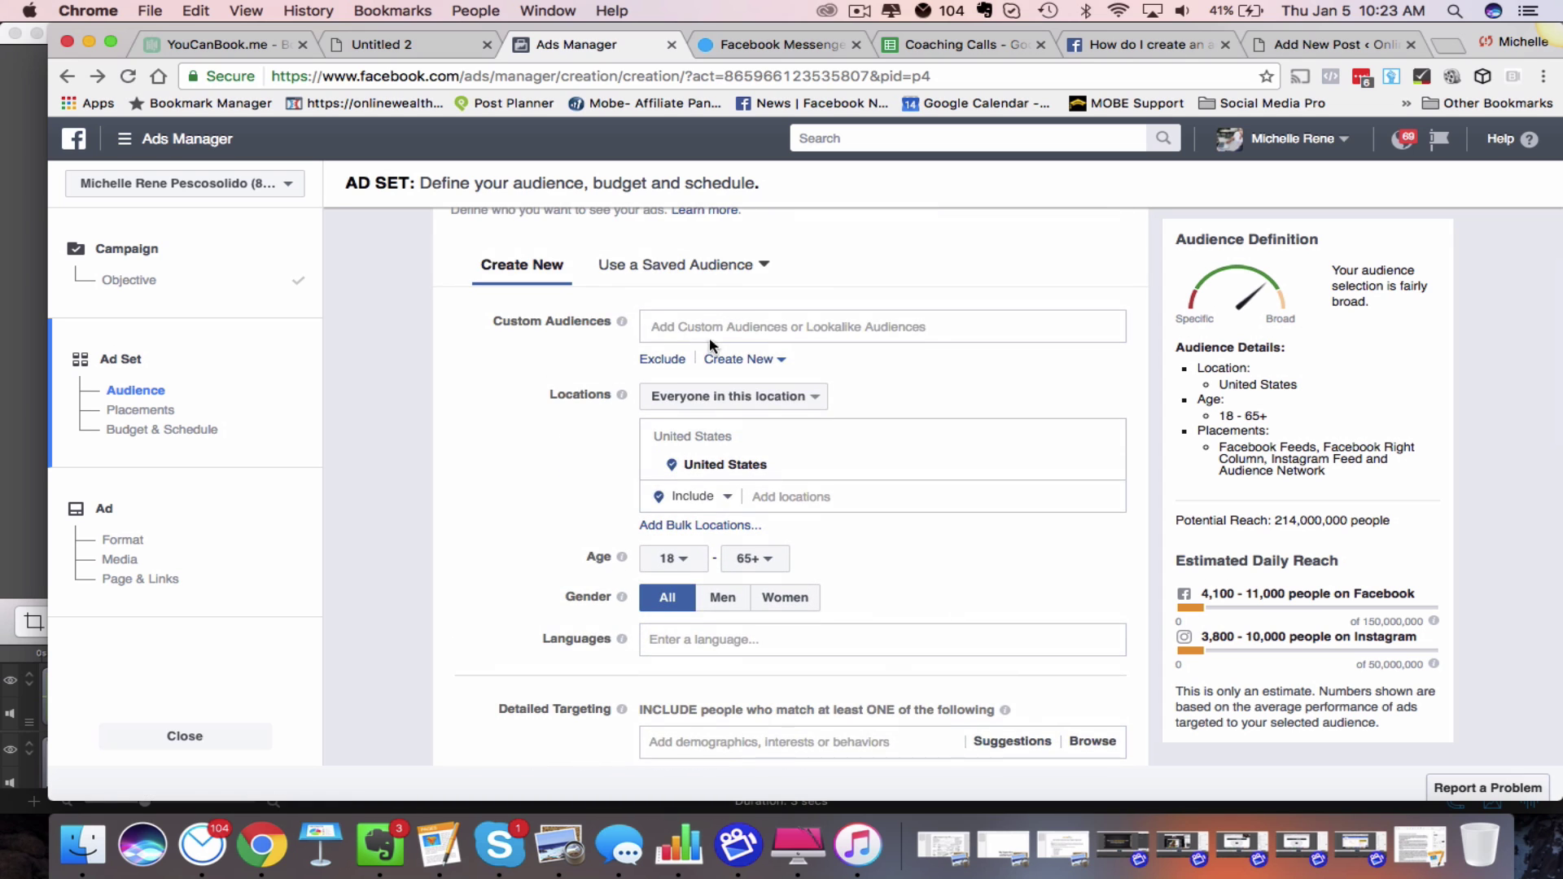
scroll(553, 447, "down", 2)
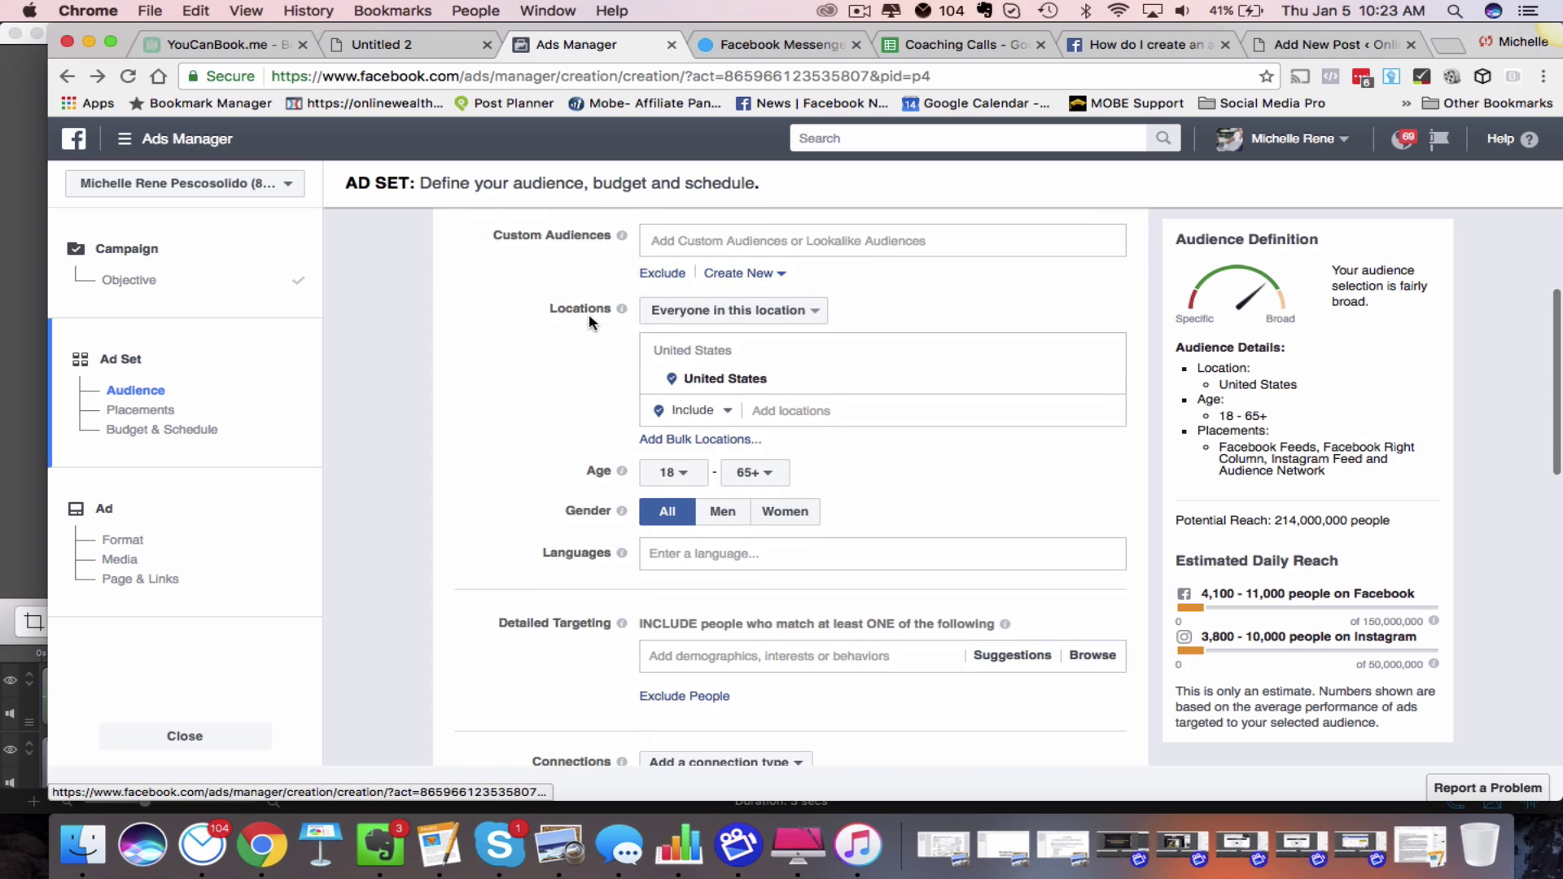
scroll(589, 314, "up", 3)
scroll(569, 533, "down", 1)
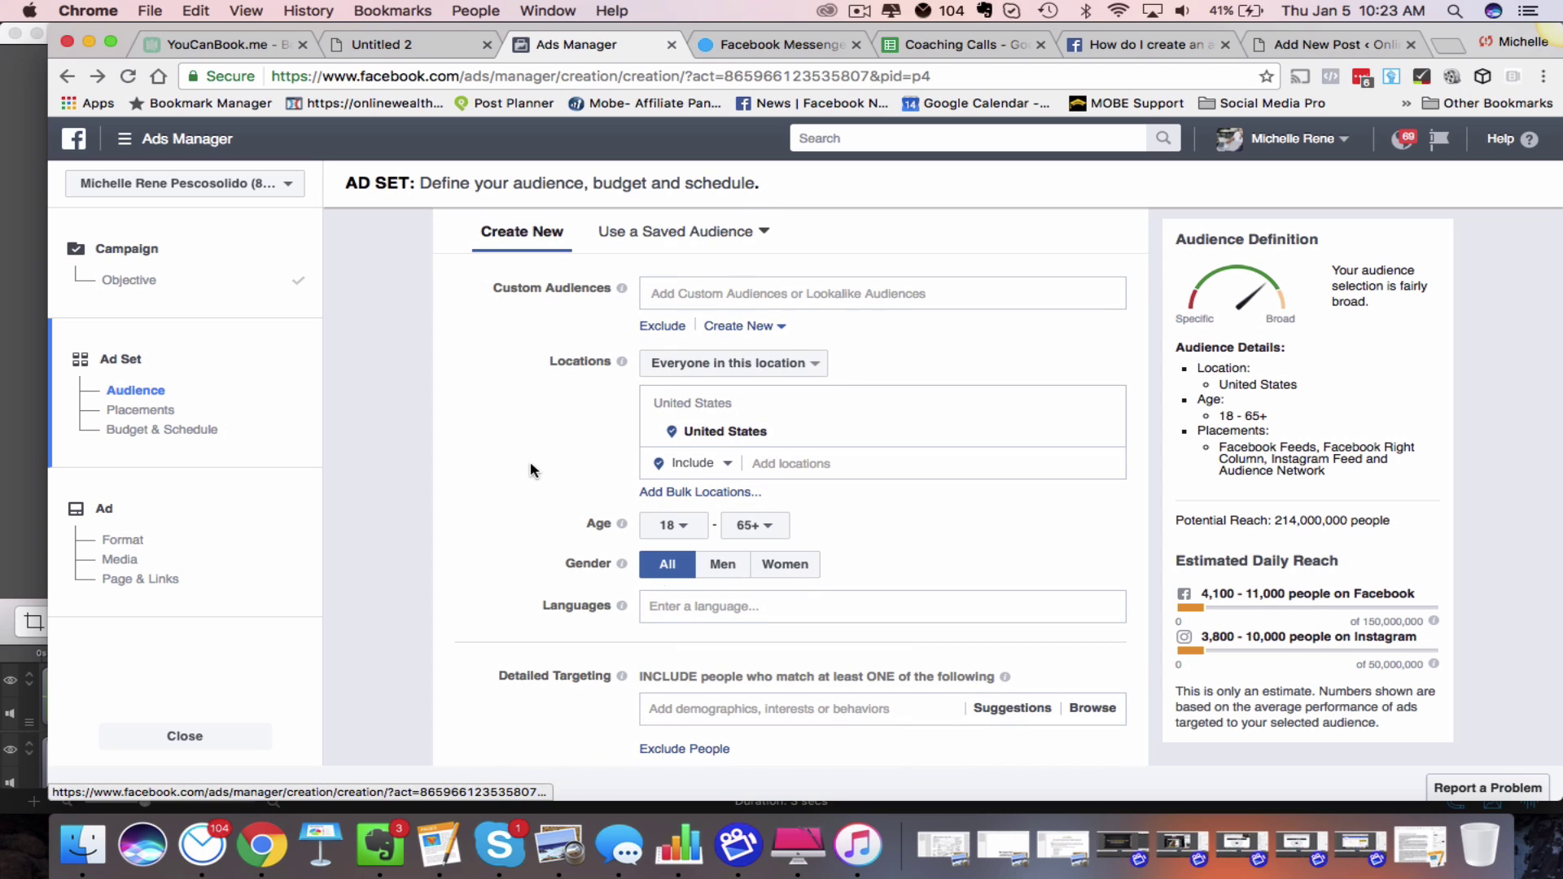
scroll(530, 463, "down", 5)
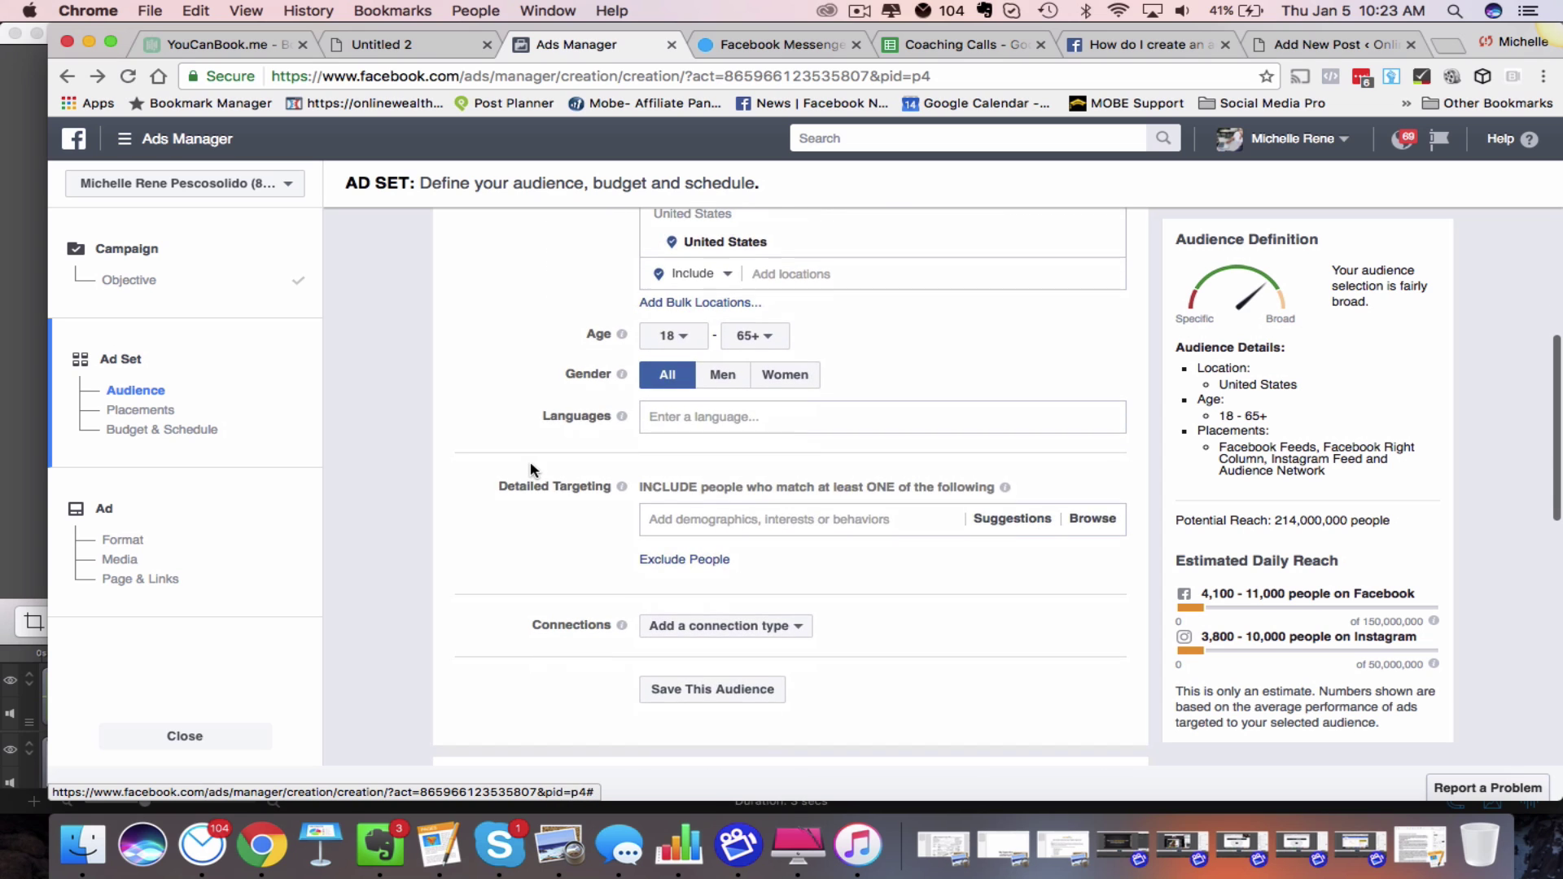
scroll(507, 379, "up", 4)
scroll(506, 379, "down", 3)
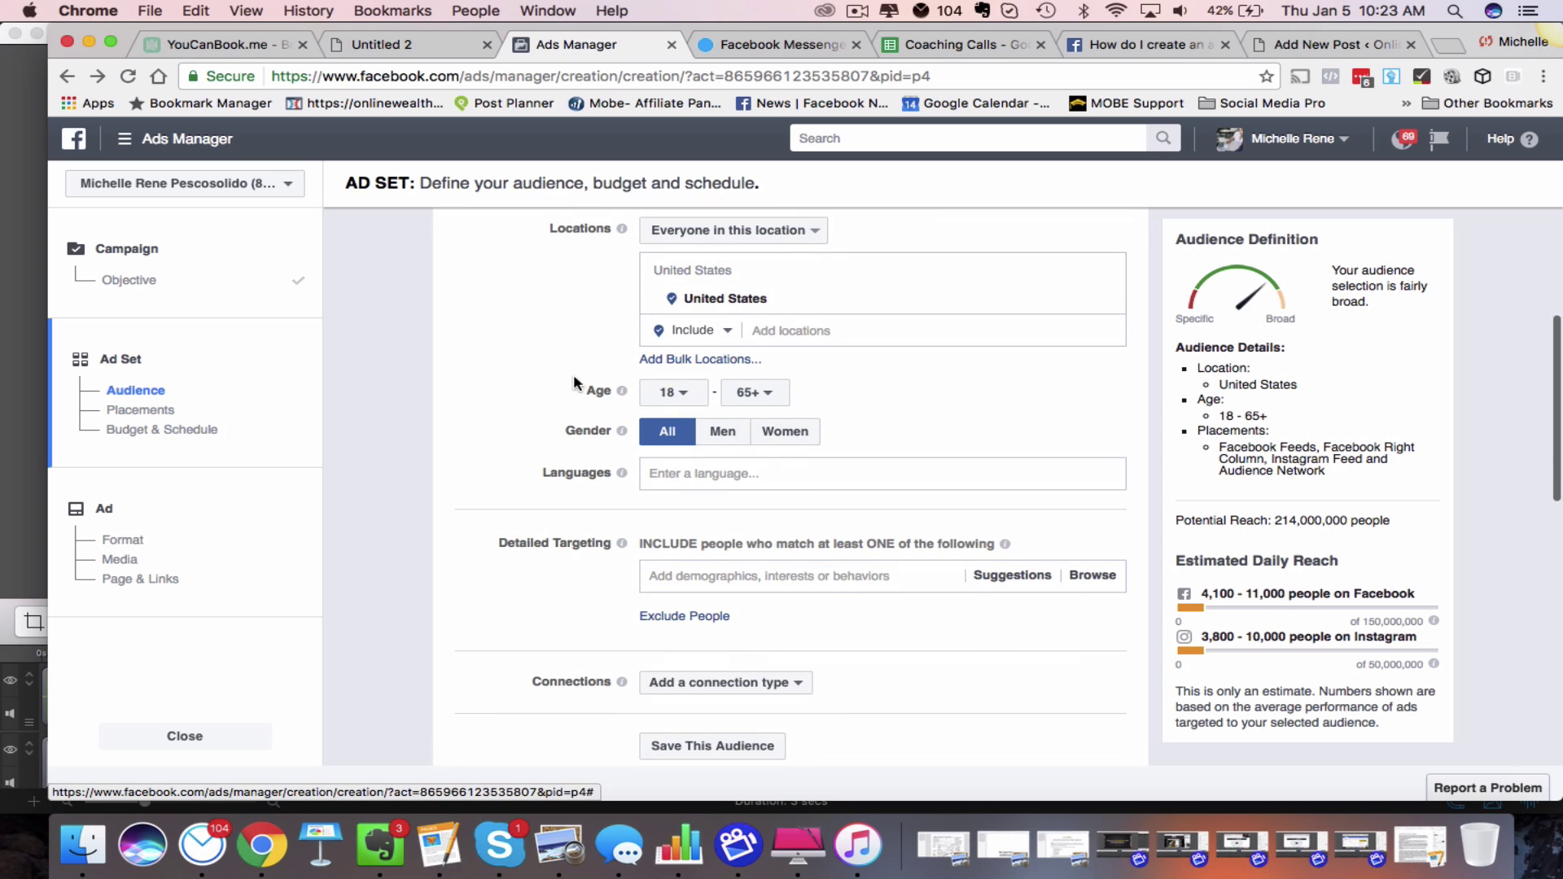
Step: Add a Facebook Pages connection that targets people who like the advertiser's own Page
scroll(575, 480, "down", 3)
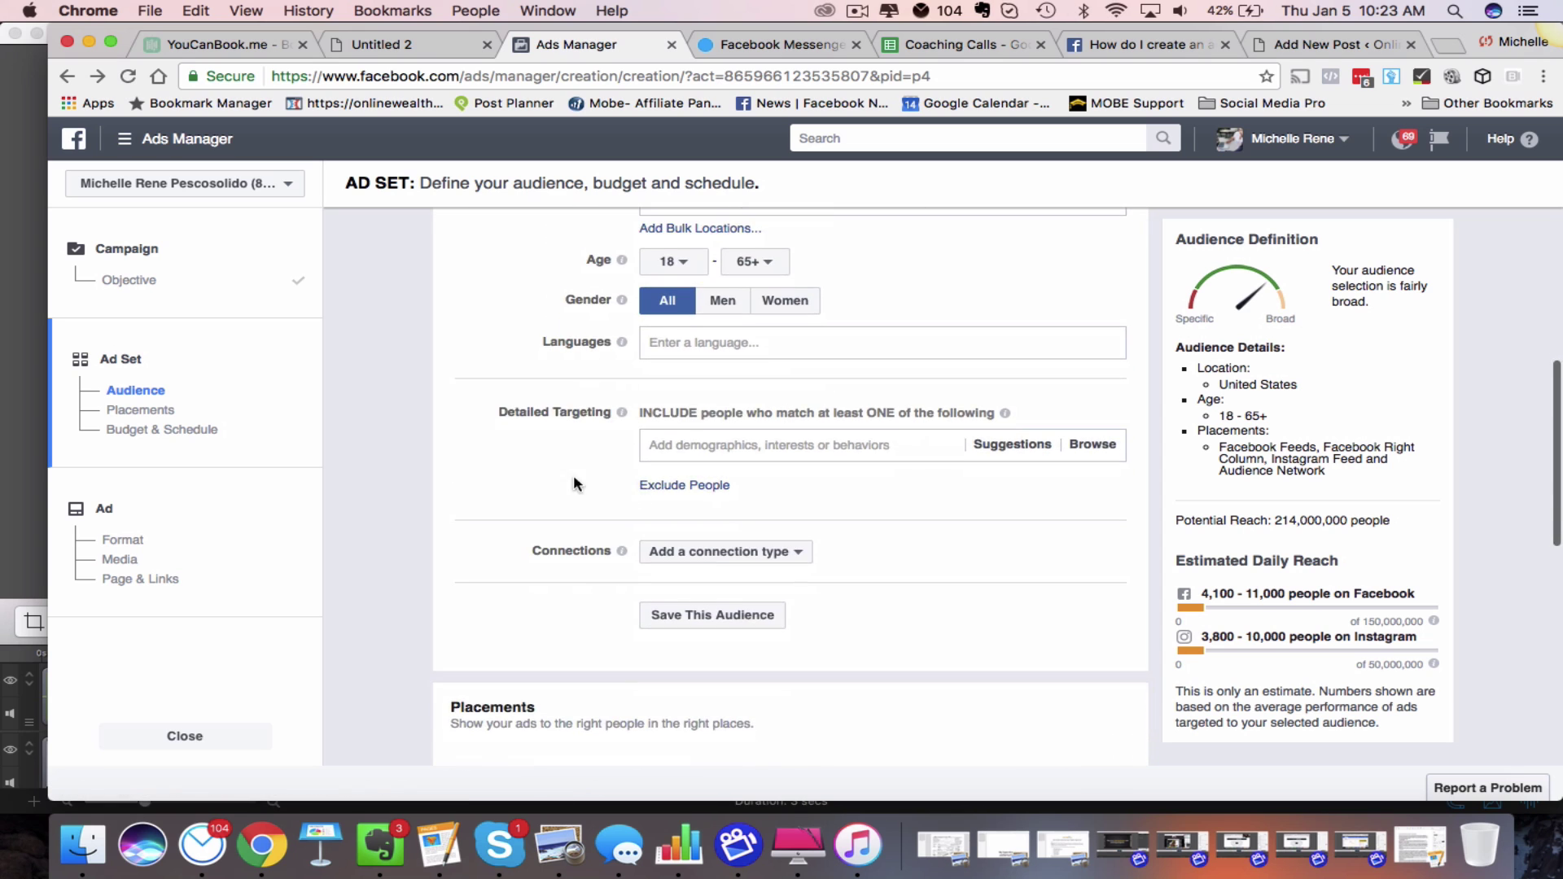
scroll(655, 505, "down", 3)
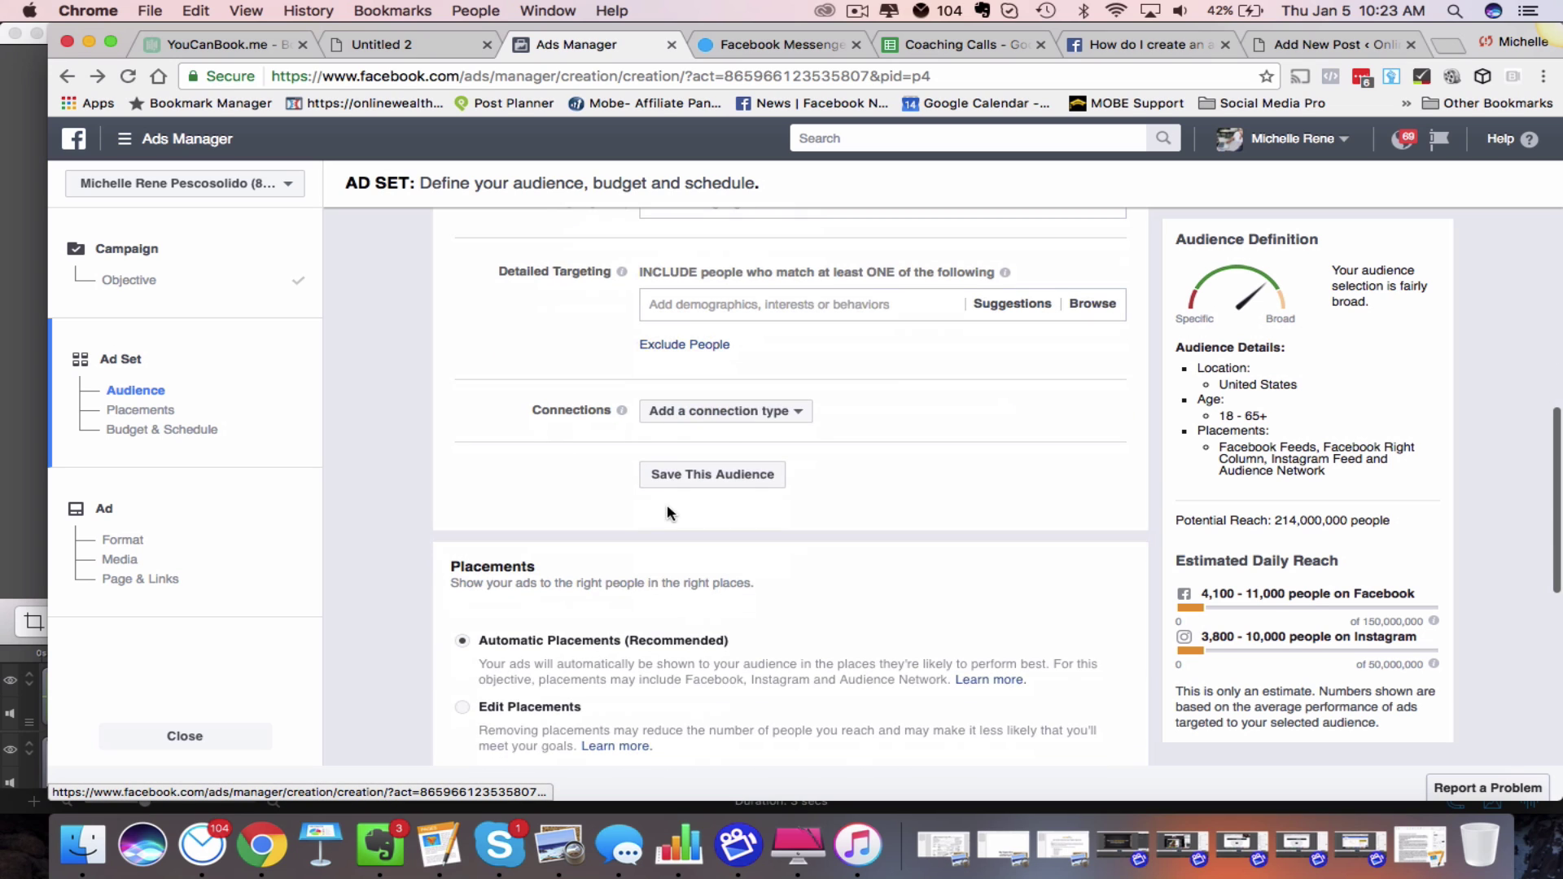
left_click(727, 414)
left_click(766, 414)
left_click(770, 414)
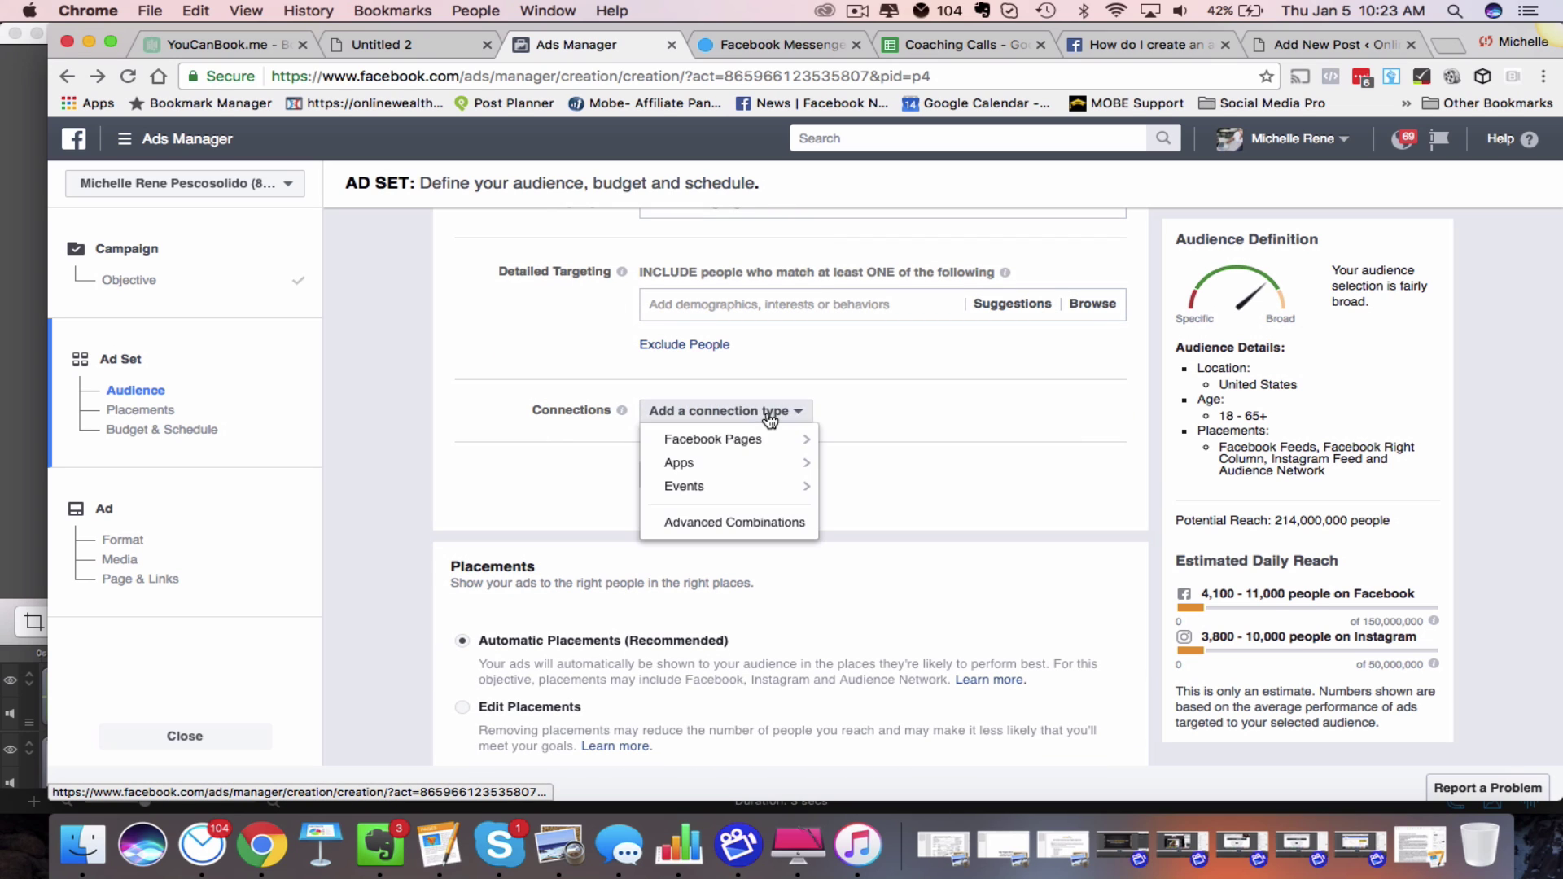
mouse_move(715, 439)
left_click(855, 444)
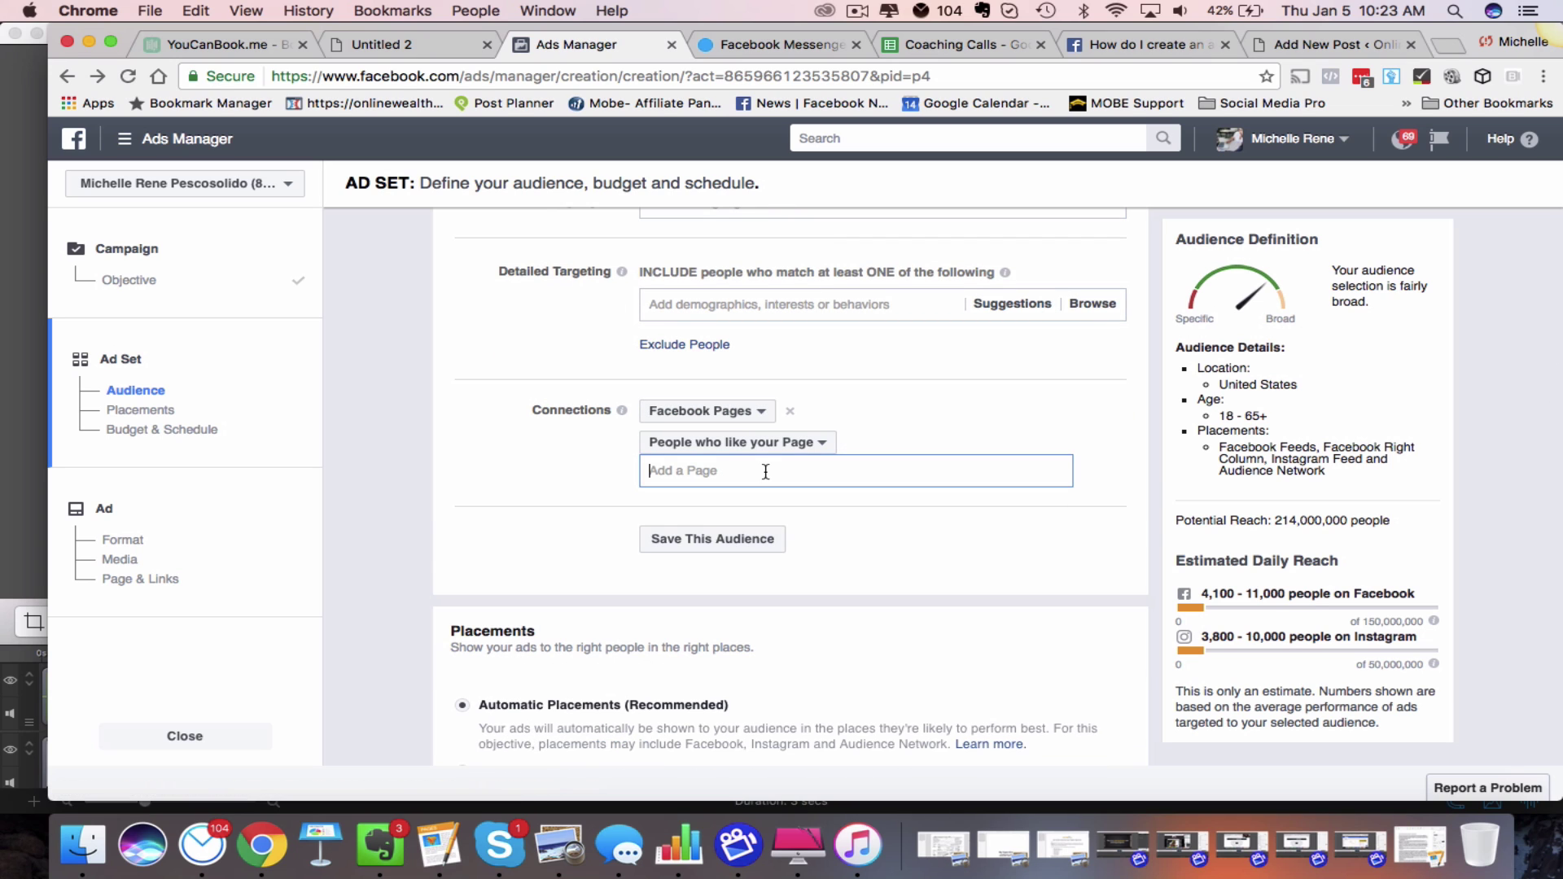
type("Michel")
left_click(757, 503)
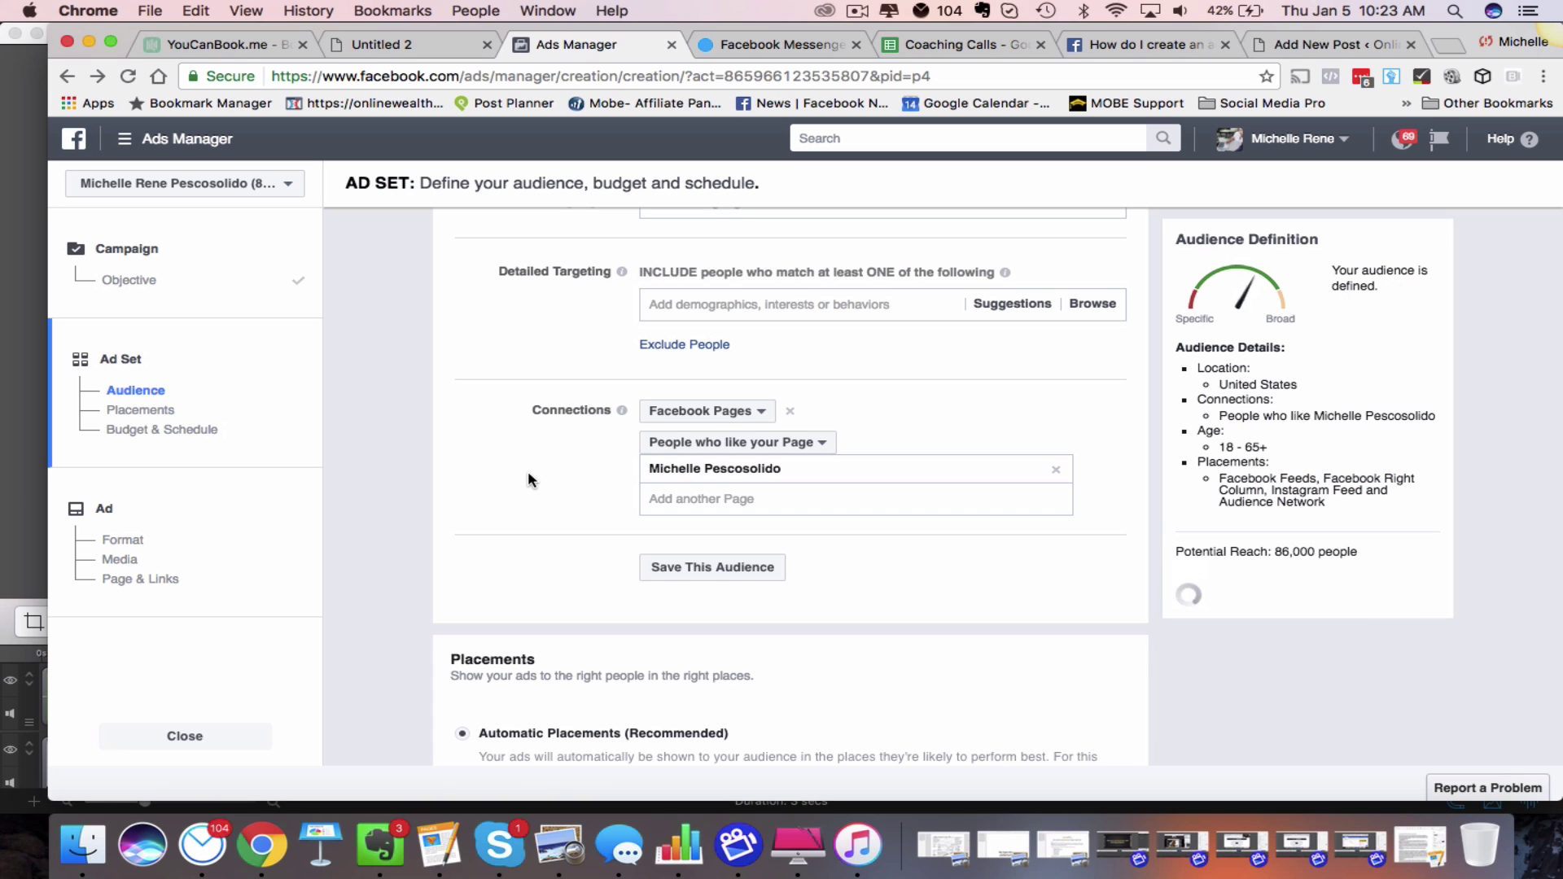
Step: Switch to Edit Placements and exclude Instagram, Audience Network and Facebook's Right Column, leaving only Feeds
scroll(528, 470, "down", 5)
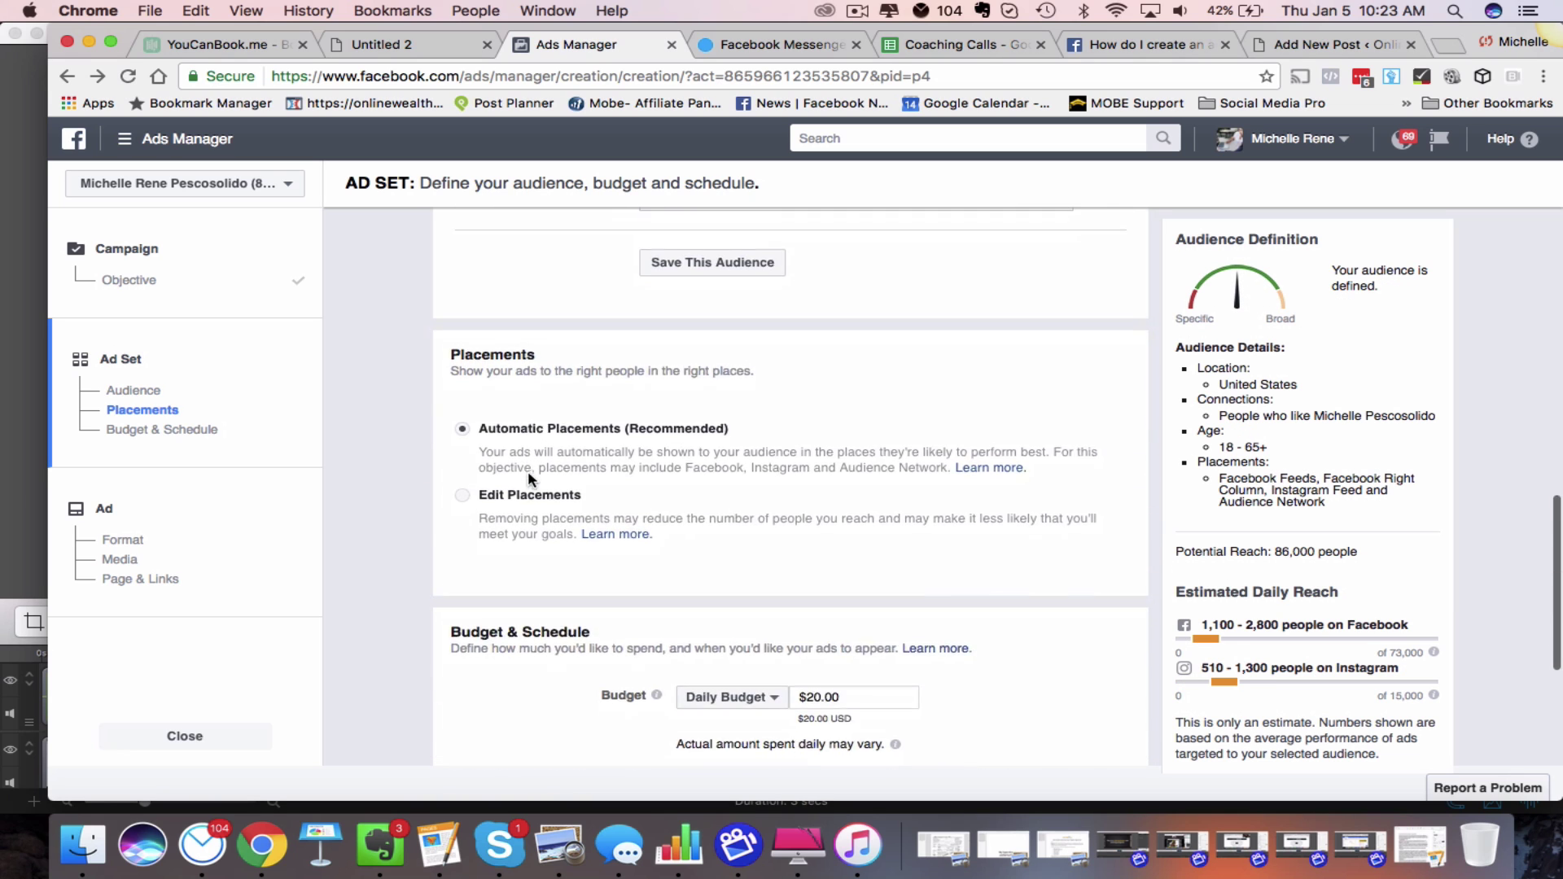
scroll(527, 470, "down", 1)
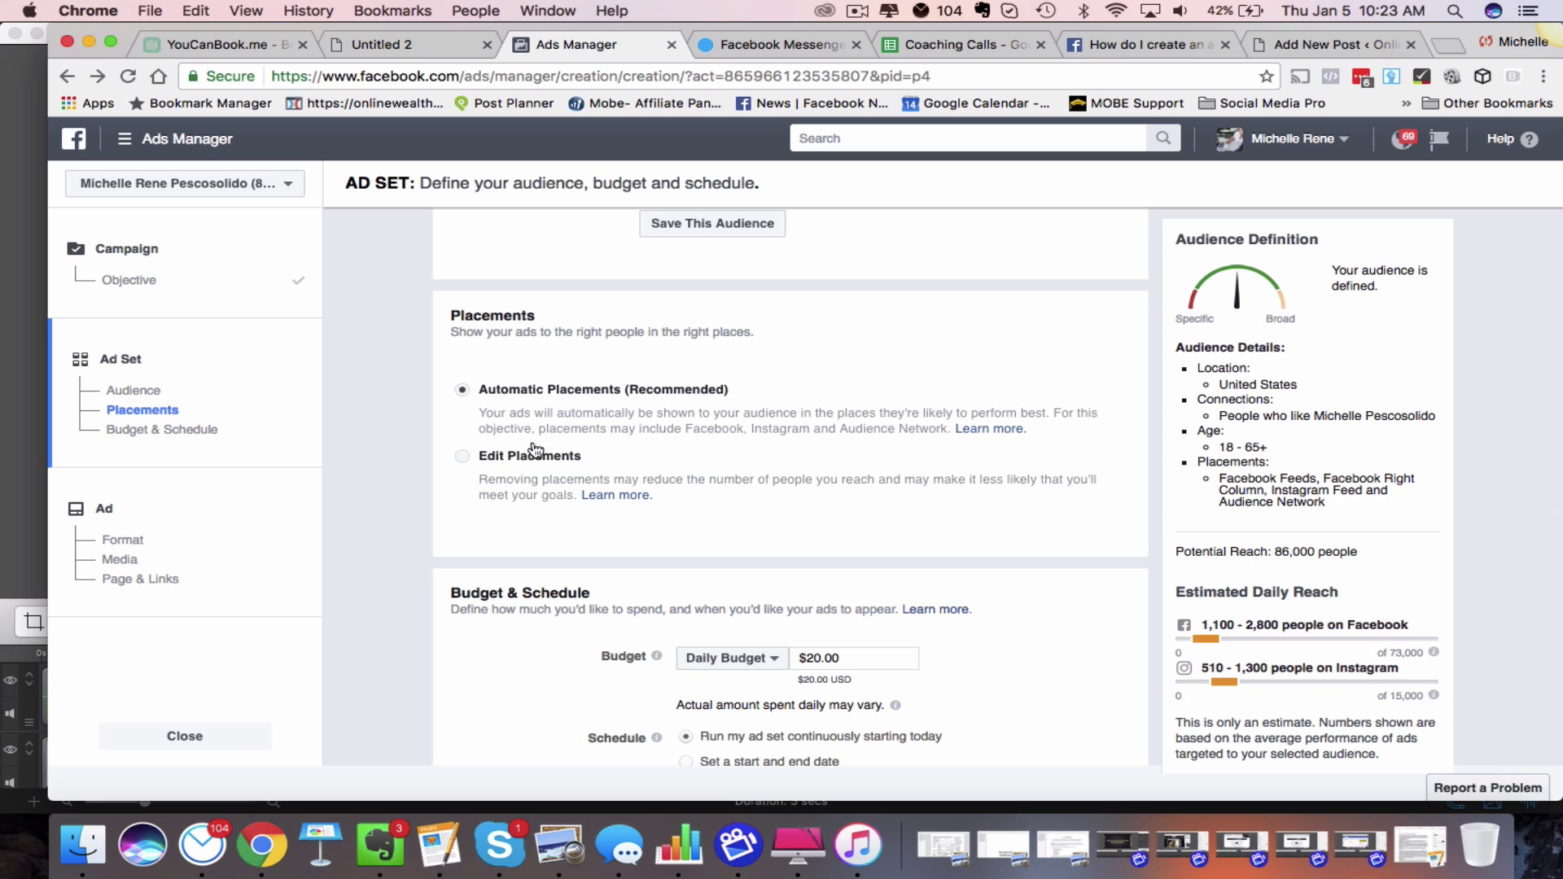
left_click(461, 457)
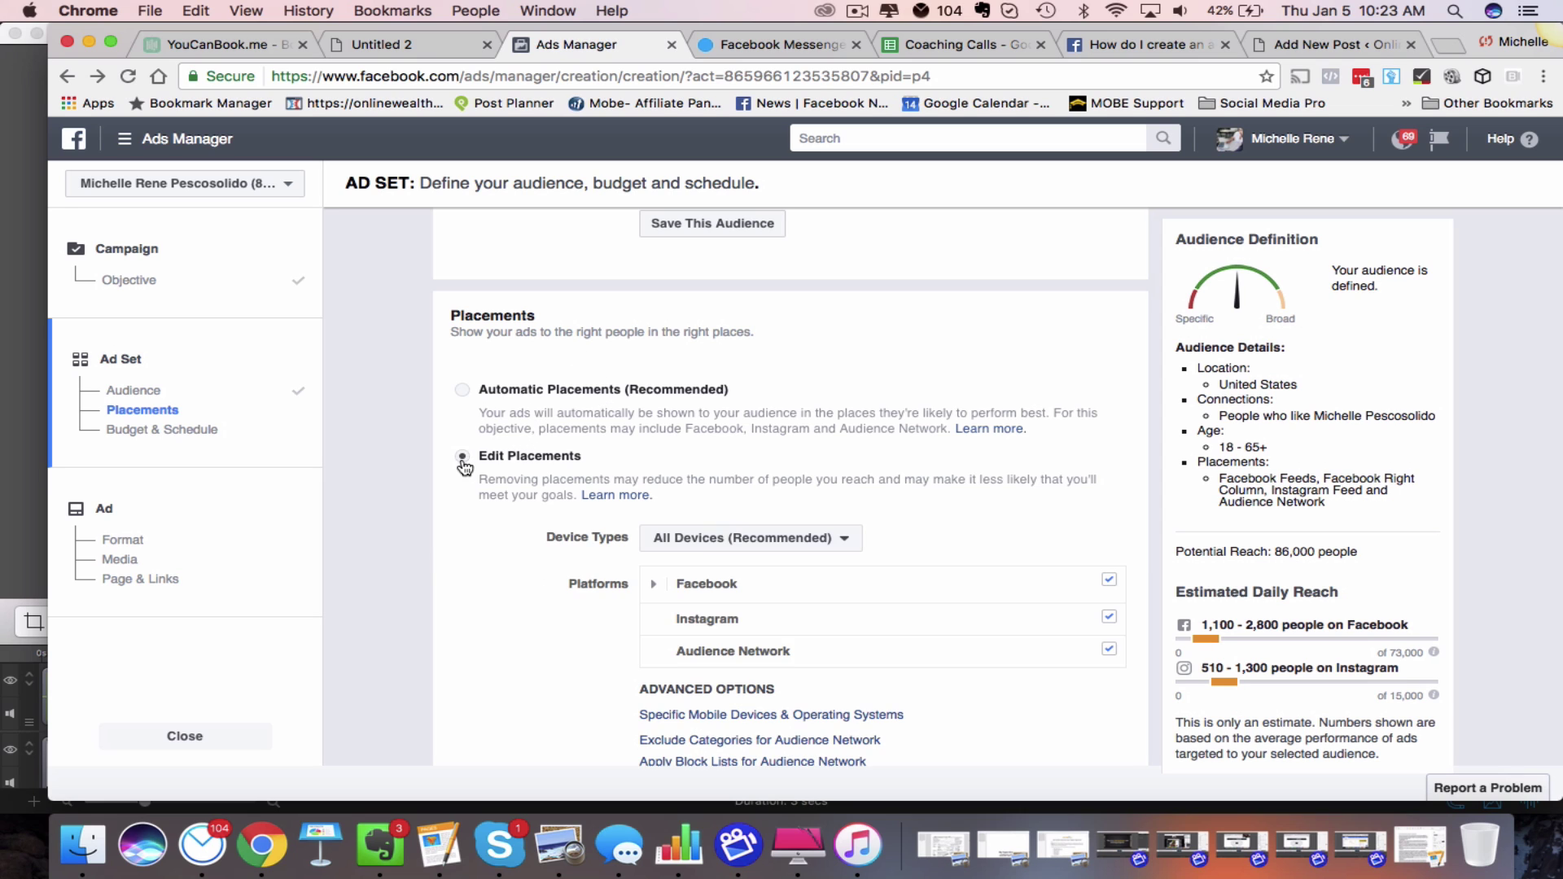
scroll(676, 477, "down", 4)
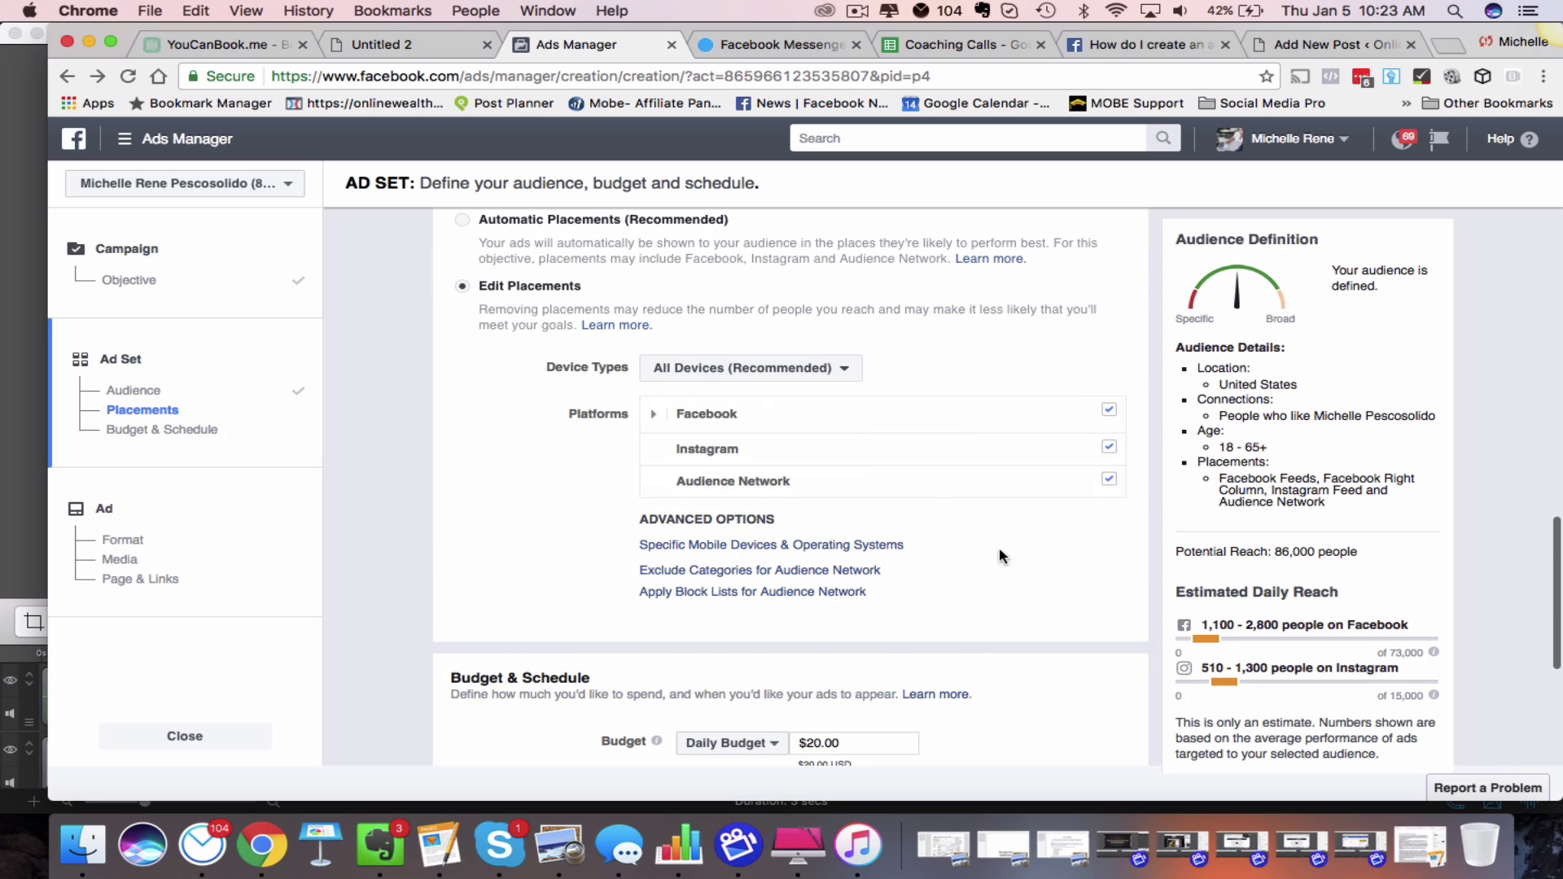
left_click(1108, 445)
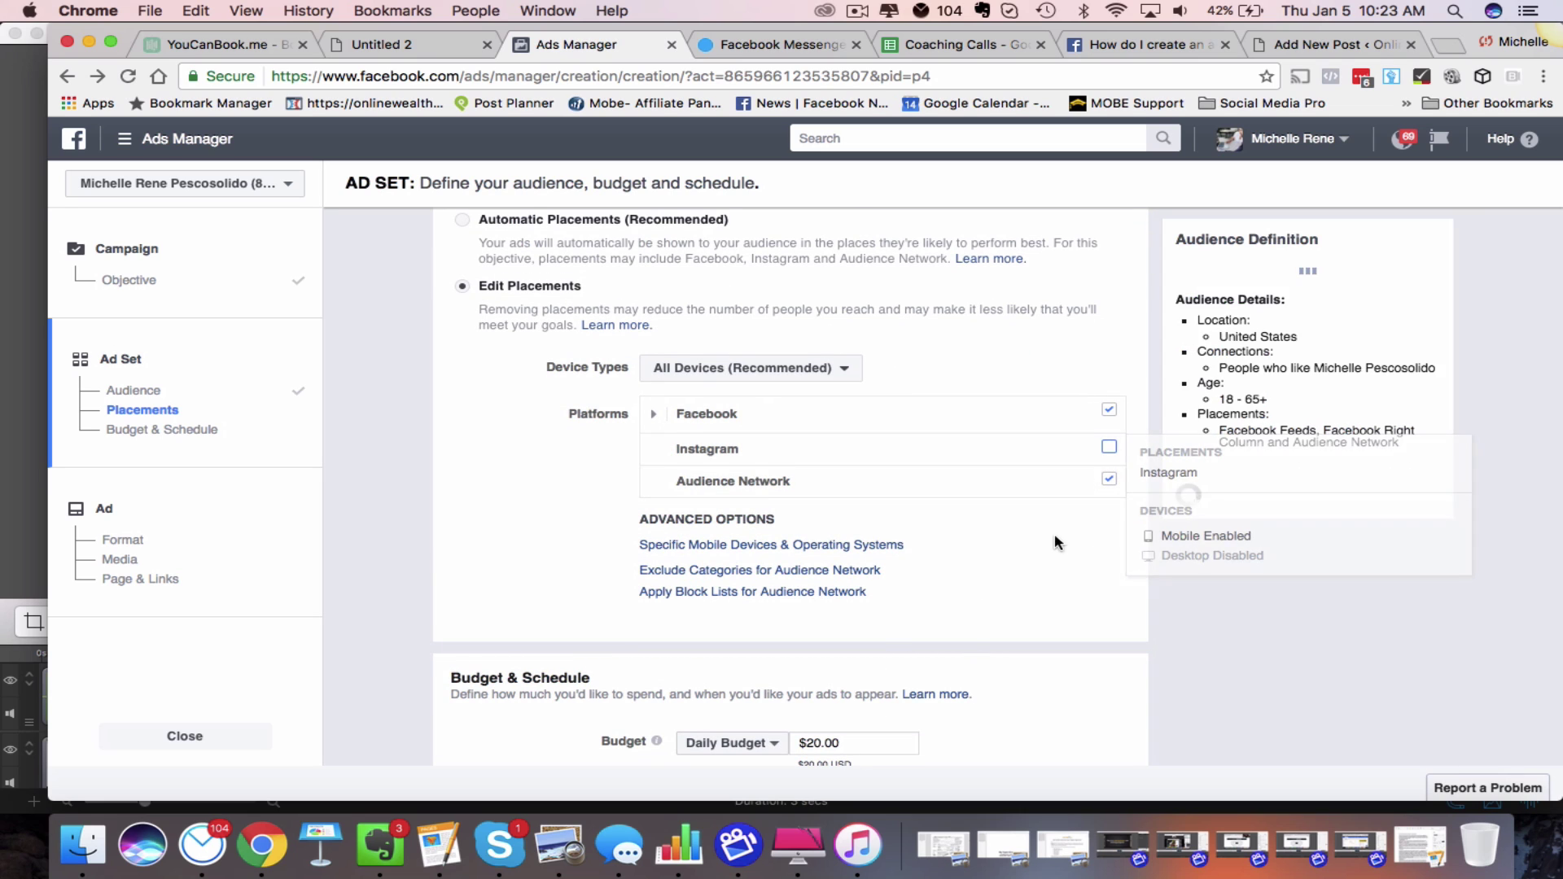
left_click(1110, 478)
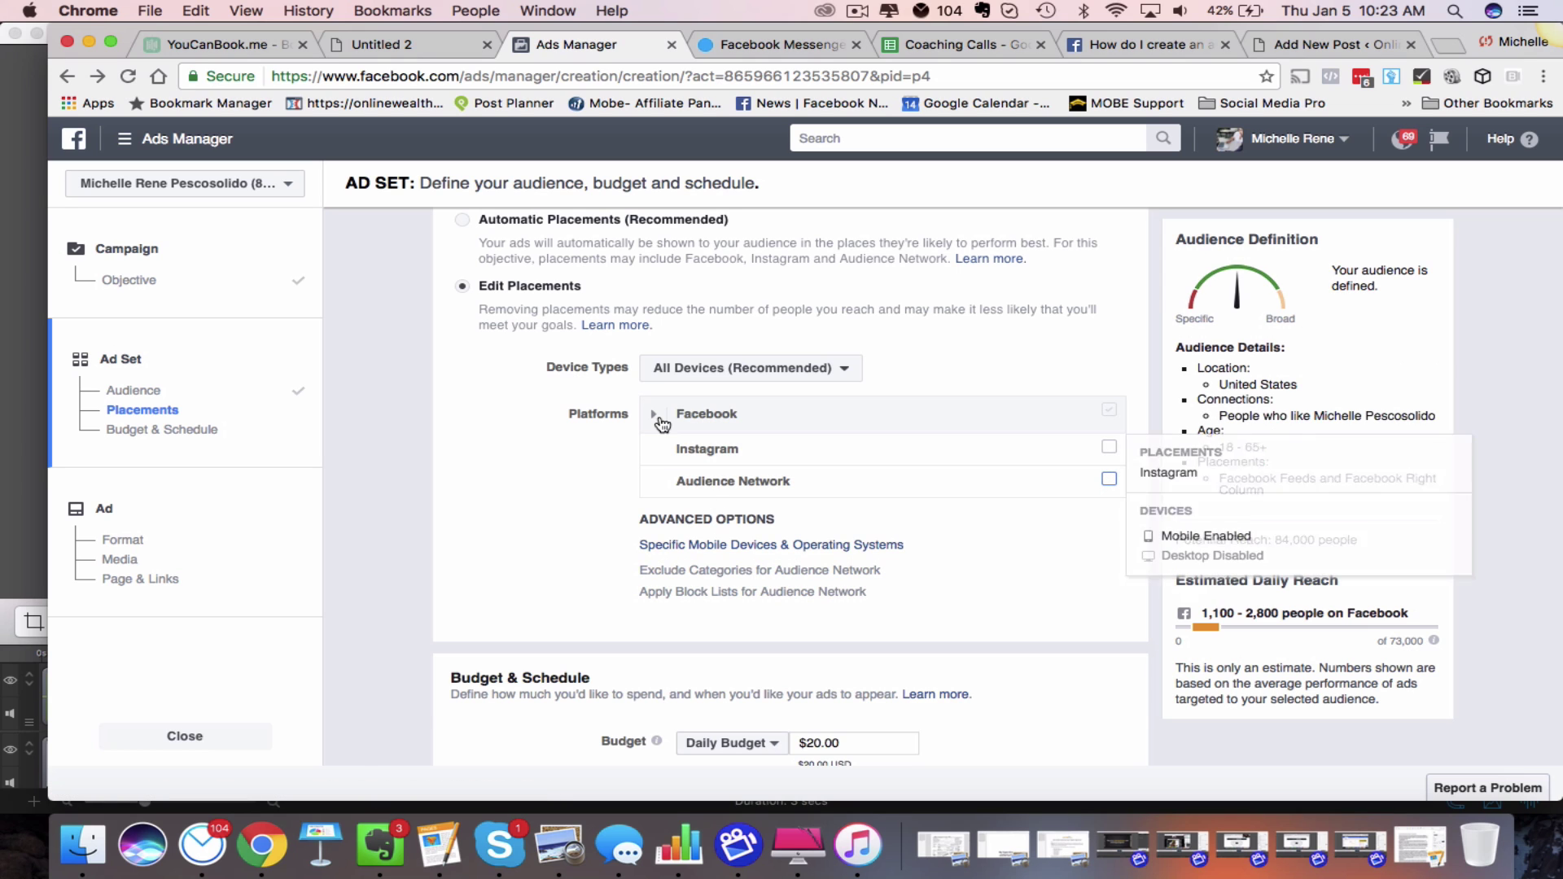
left_click(655, 415)
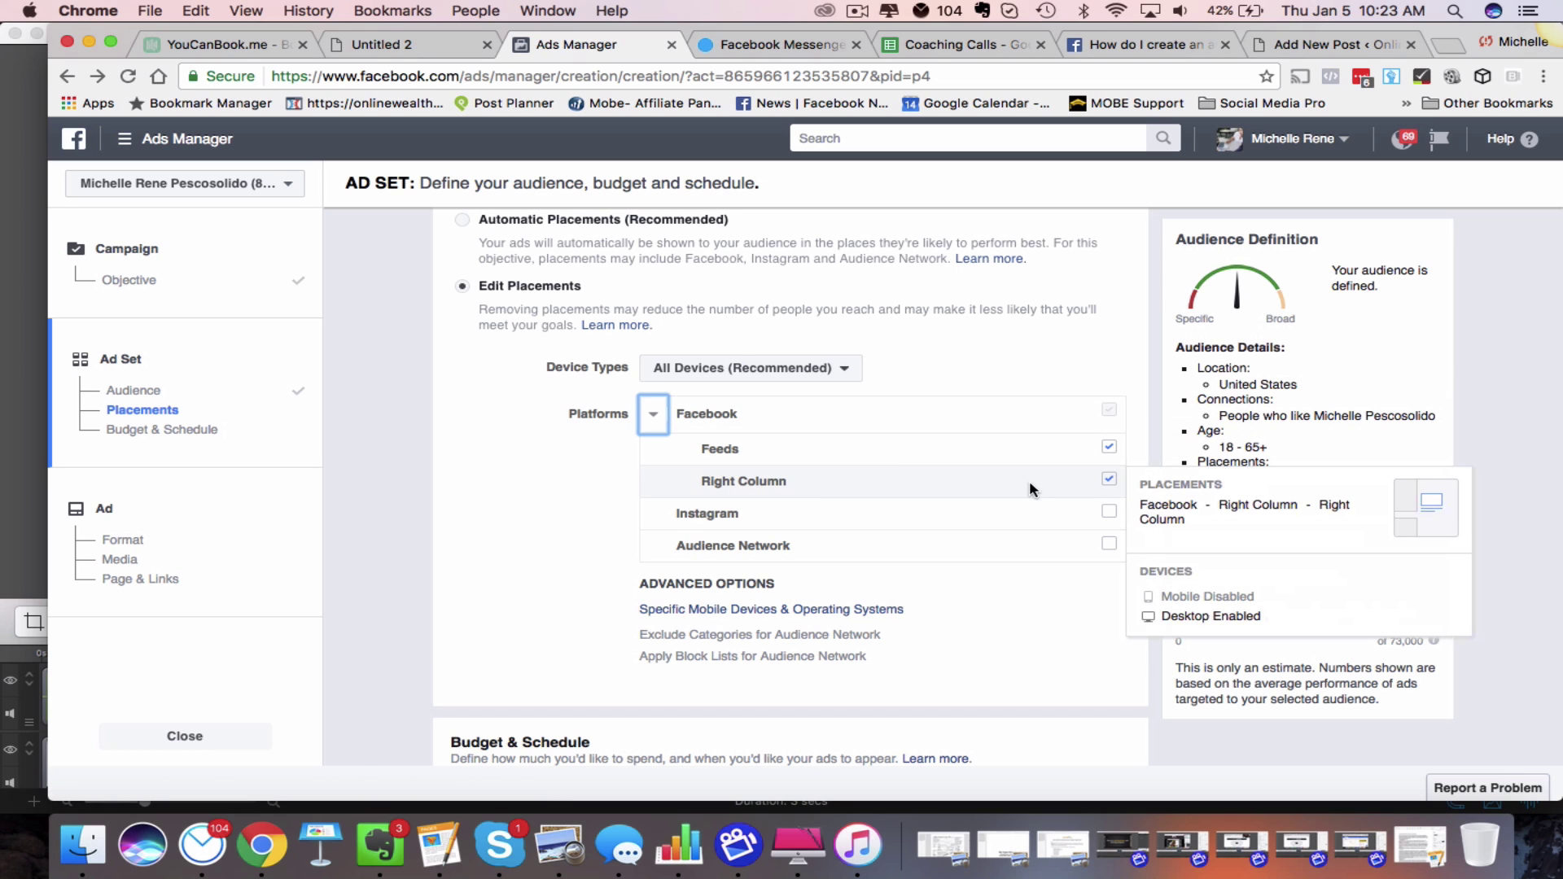
left_click(1108, 479)
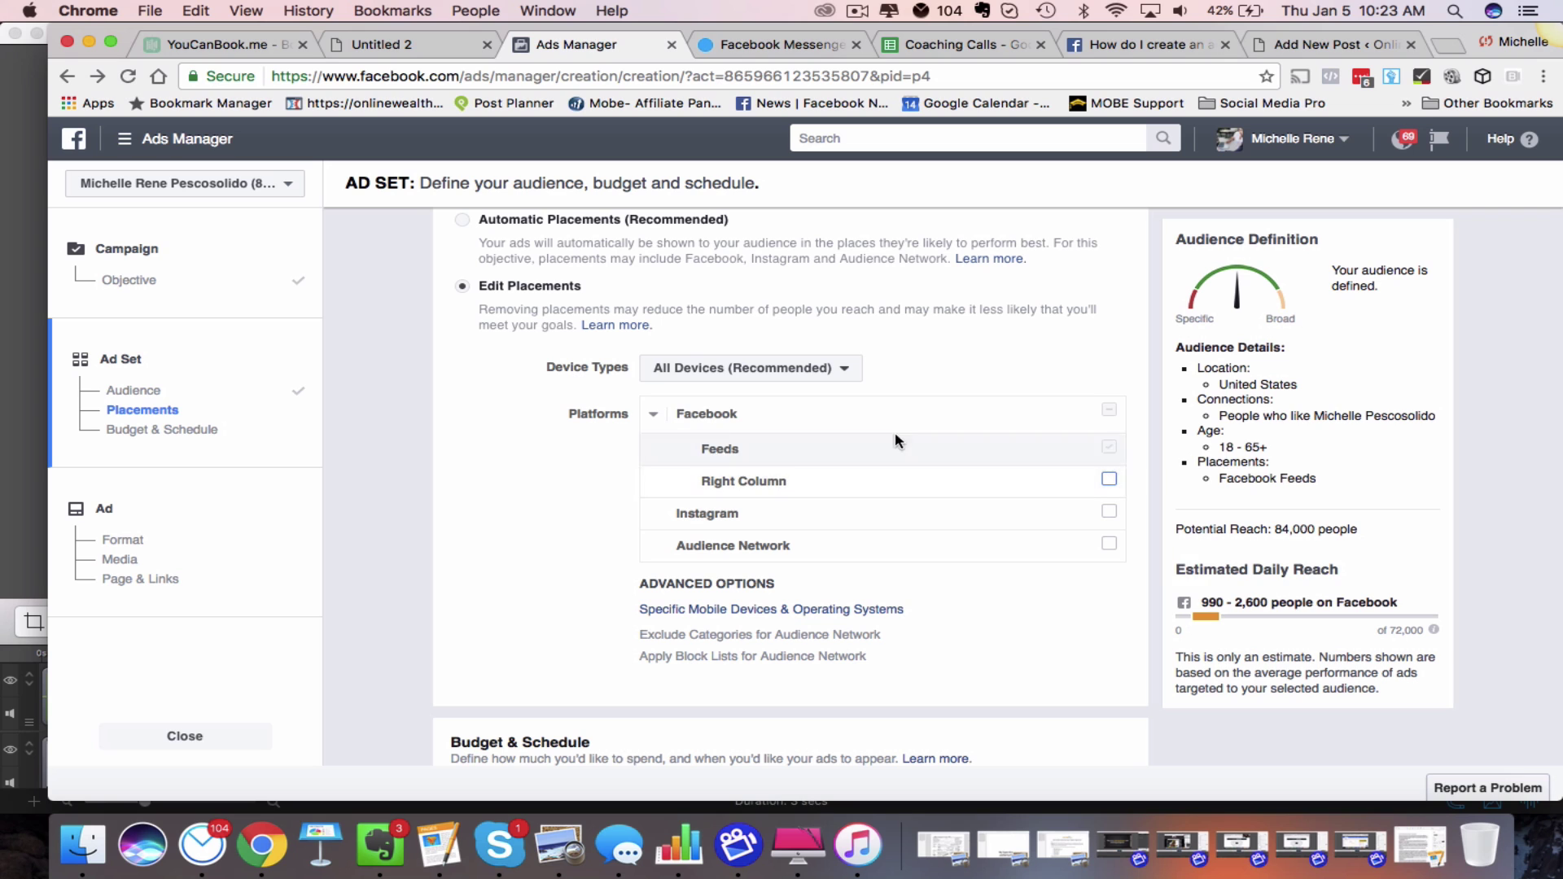
mouse_move(737, 448)
Step: Review the ad set's budget and schedule, and continue to the ad creation stage
scroll(450, 515, "down", 5)
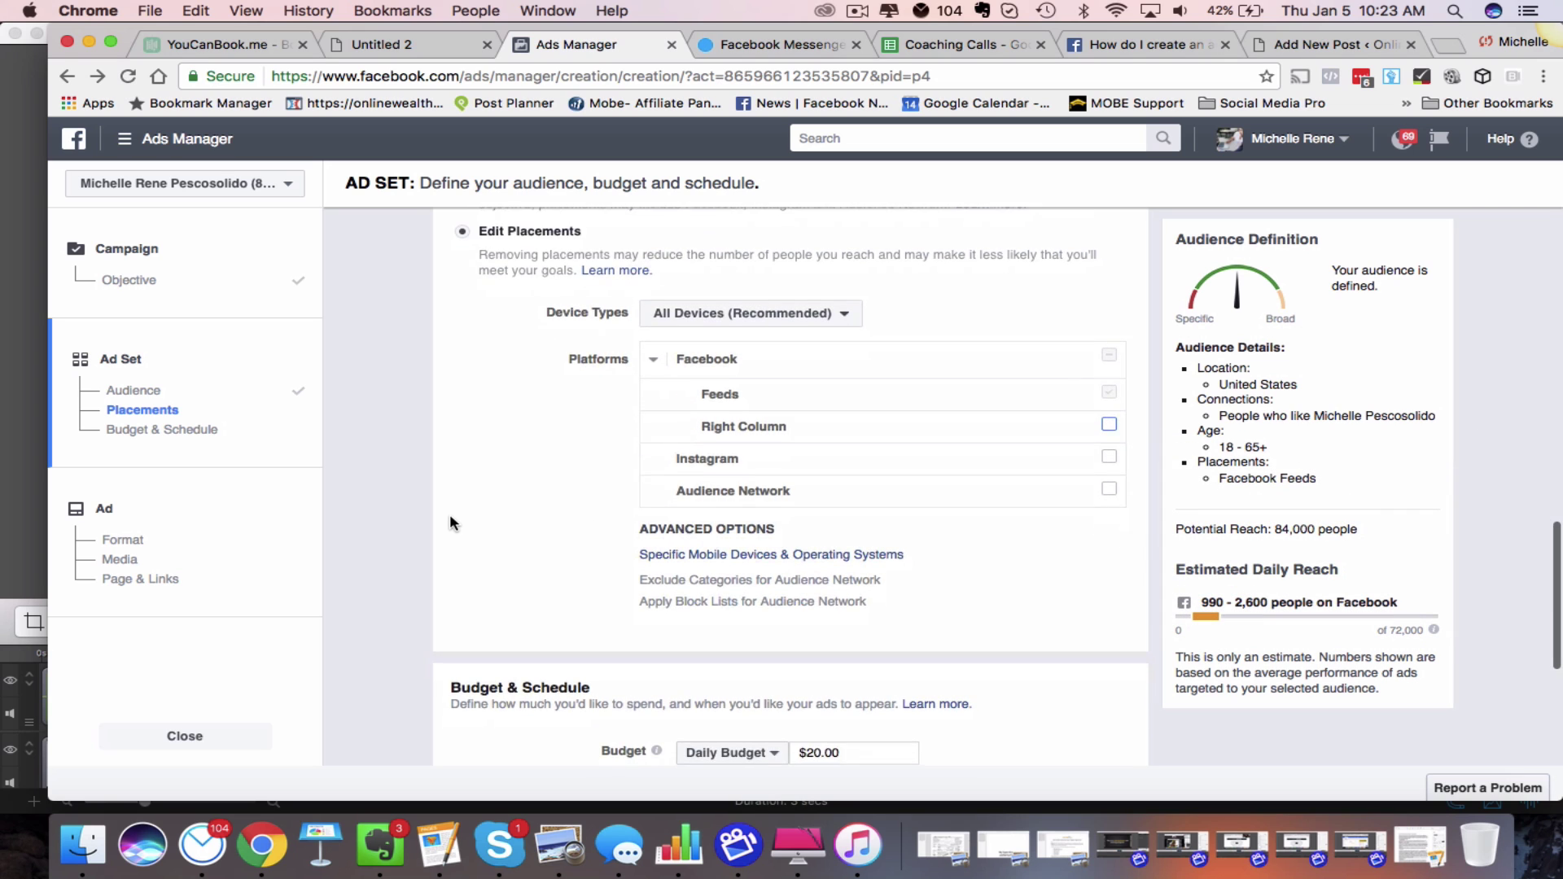
scroll(450, 515, "down", 2)
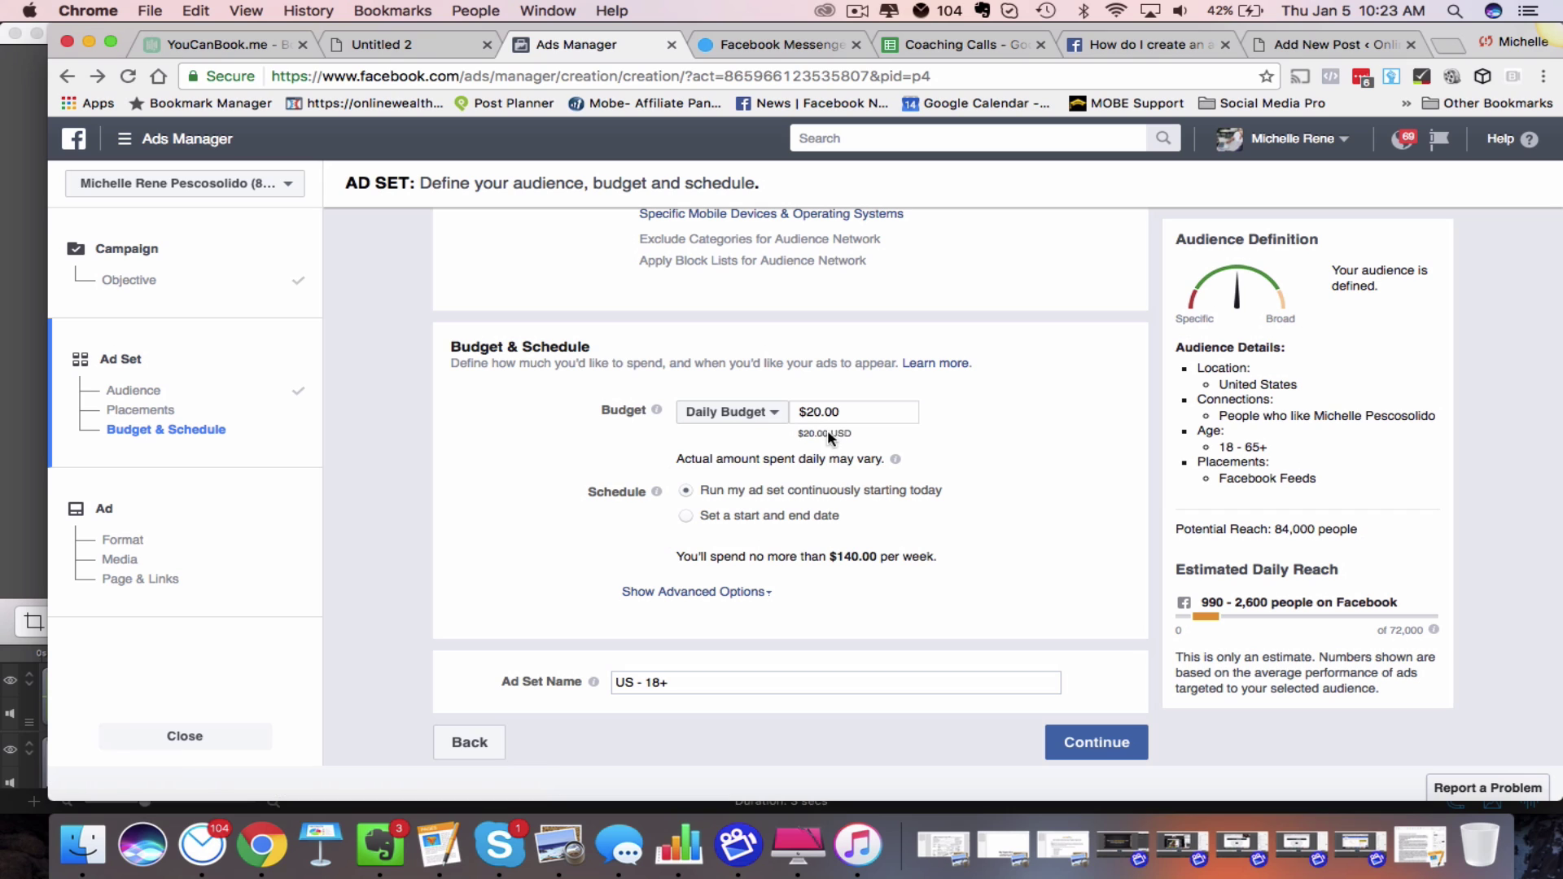
scroll(1020, 472, "down", 1)
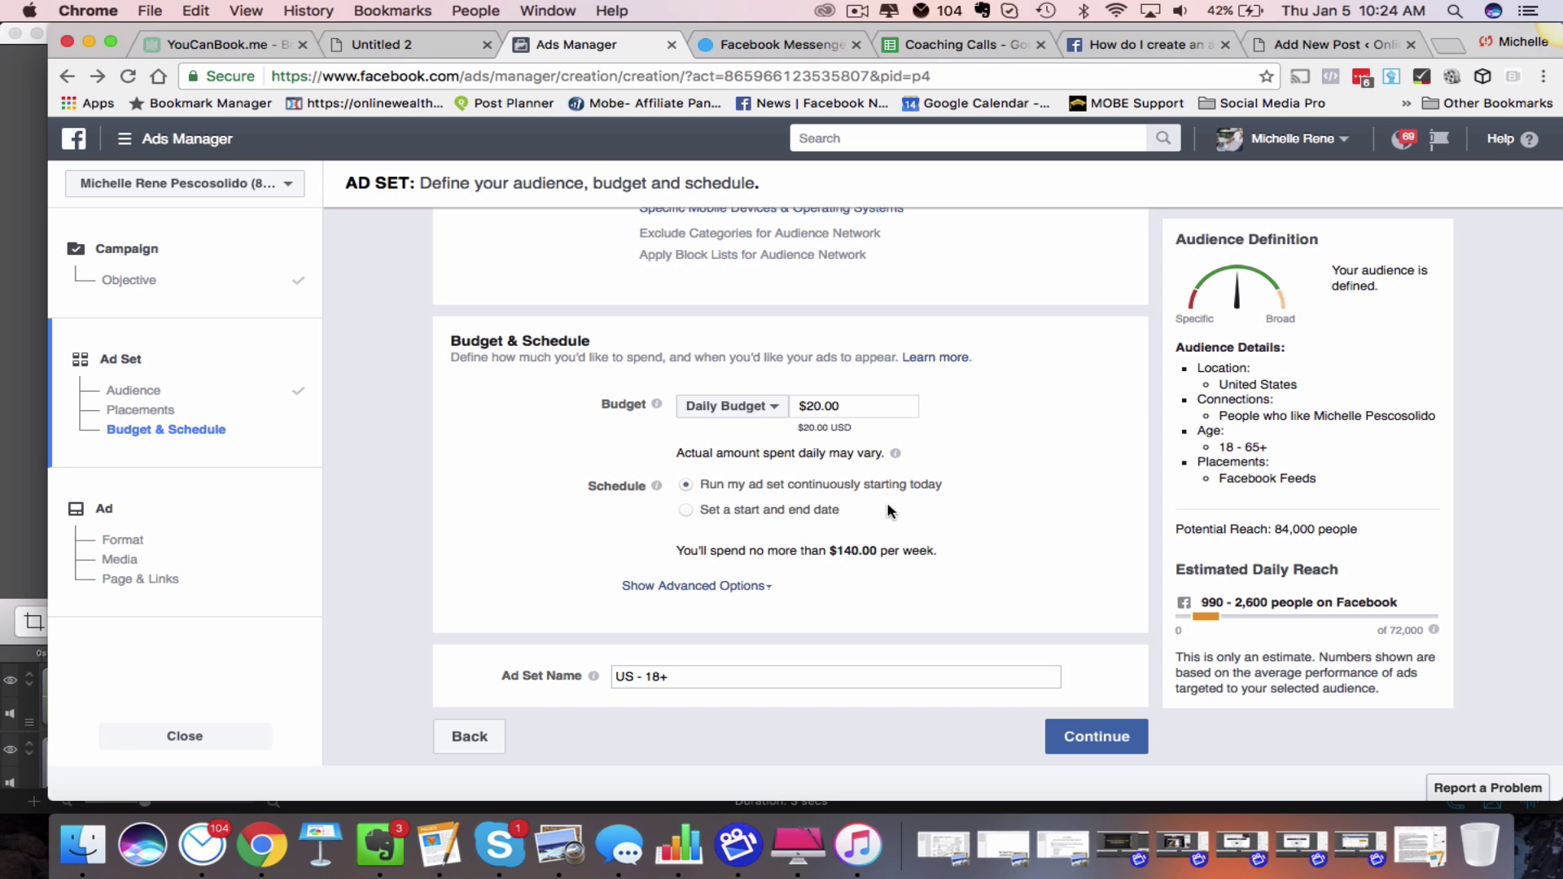
left_click(1083, 739)
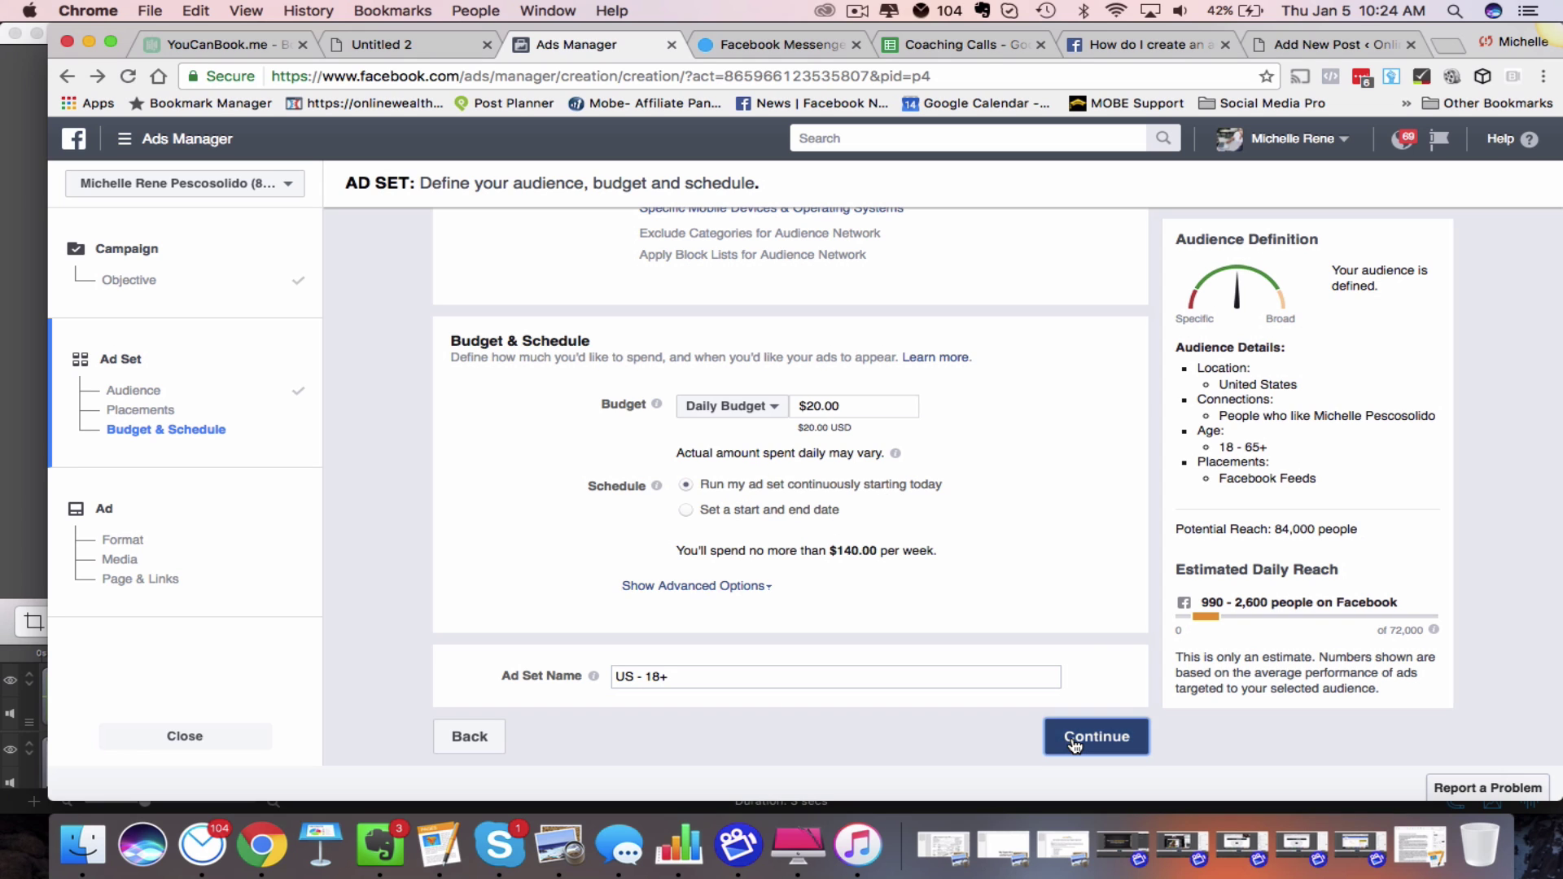
Step: Add a free stock image of people working together around a table to the single-image ad
scroll(755, 627, "down", 2)
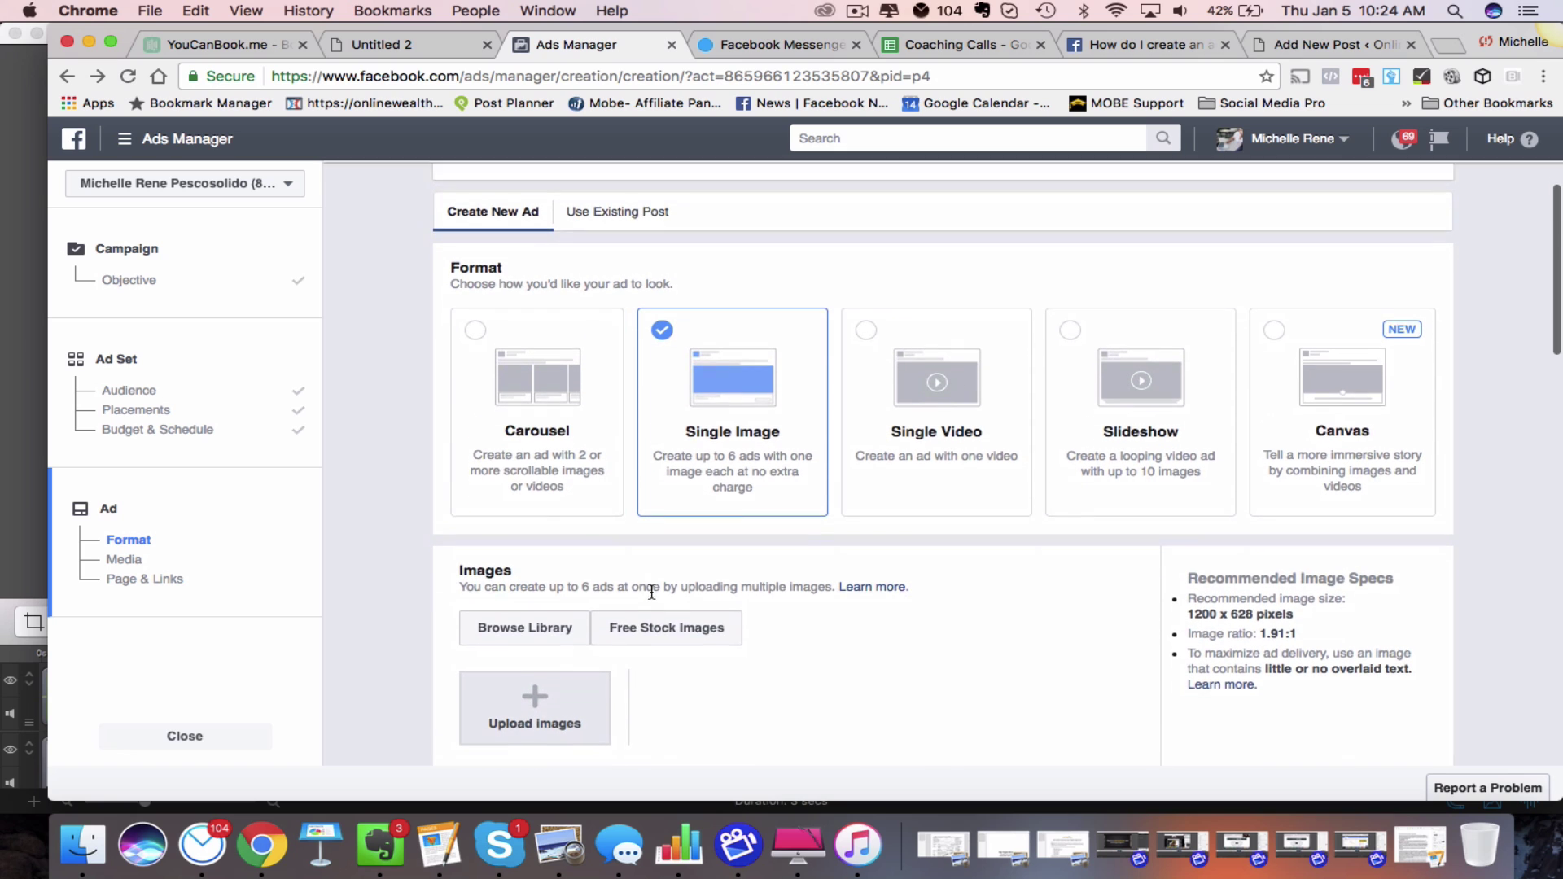
scroll(687, 427, "down", 1)
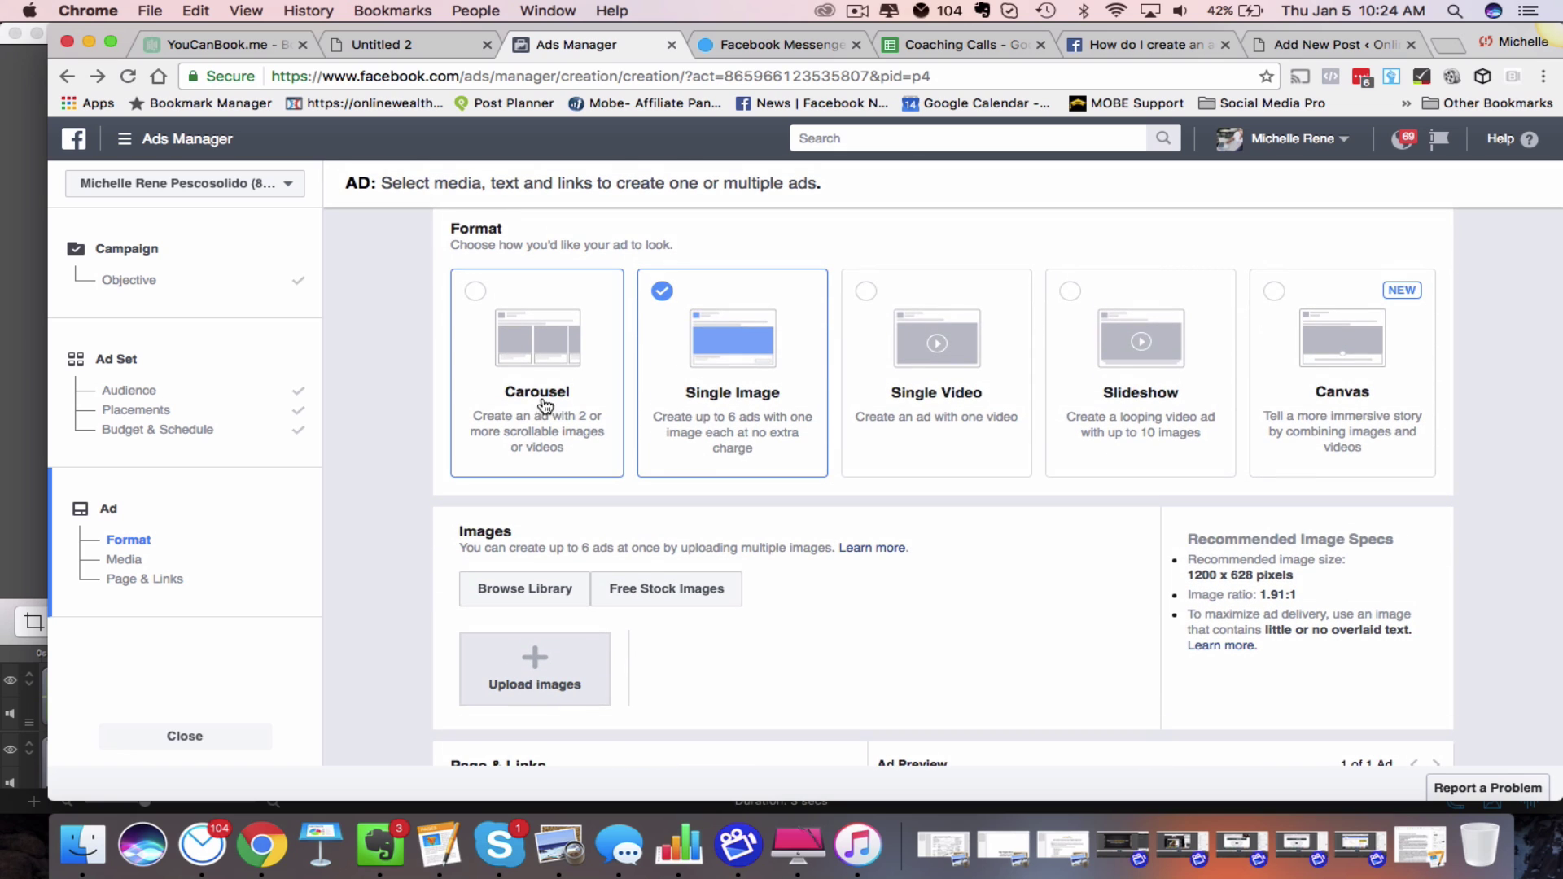
scroll(907, 631, "down", 5)
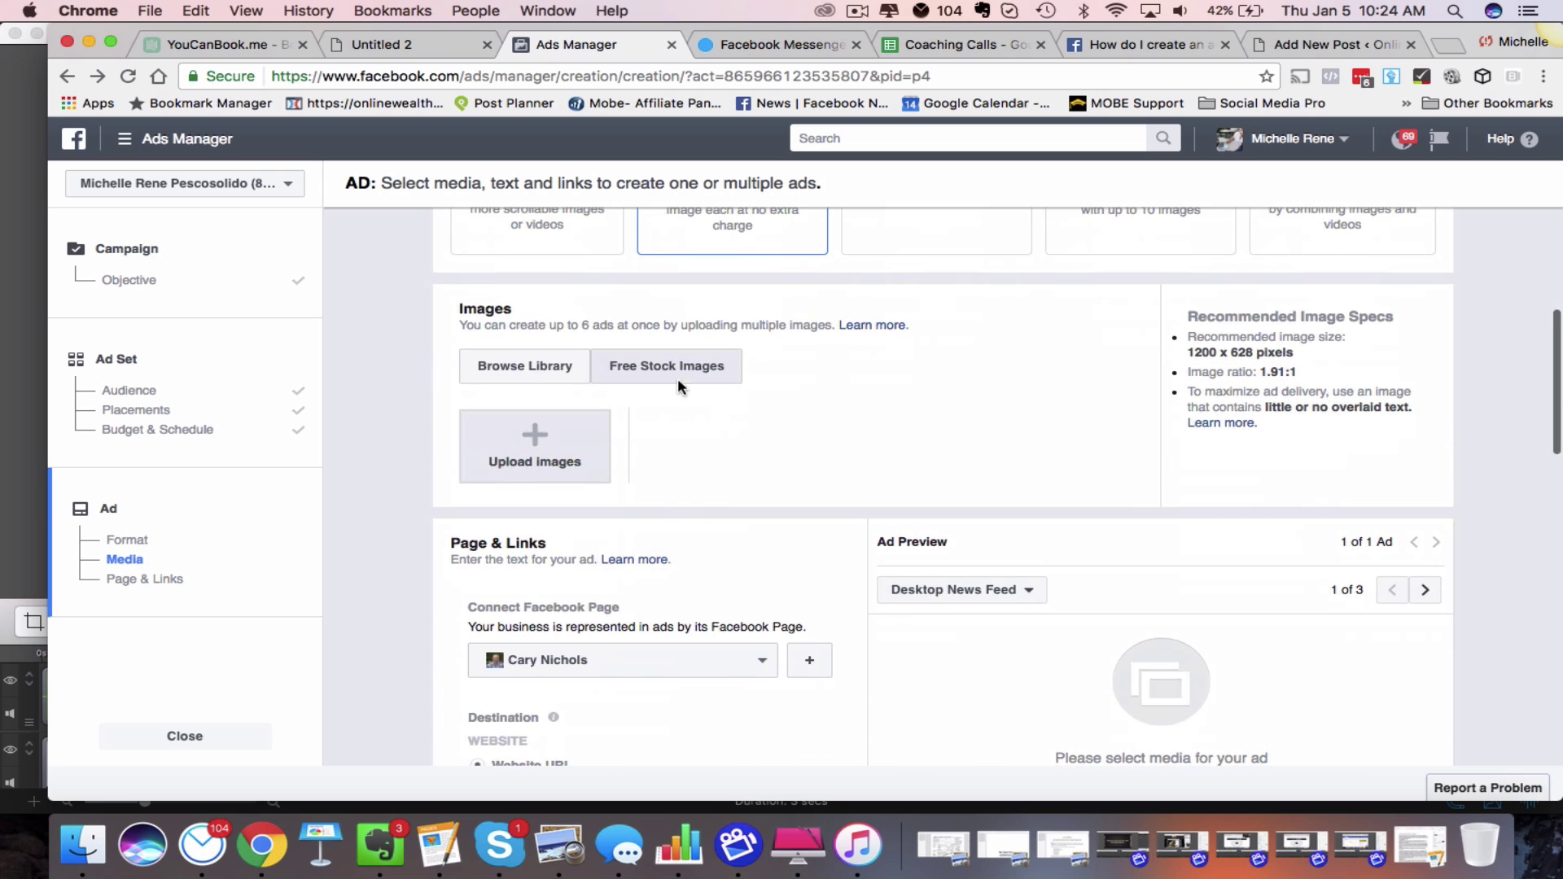
left_click(678, 379)
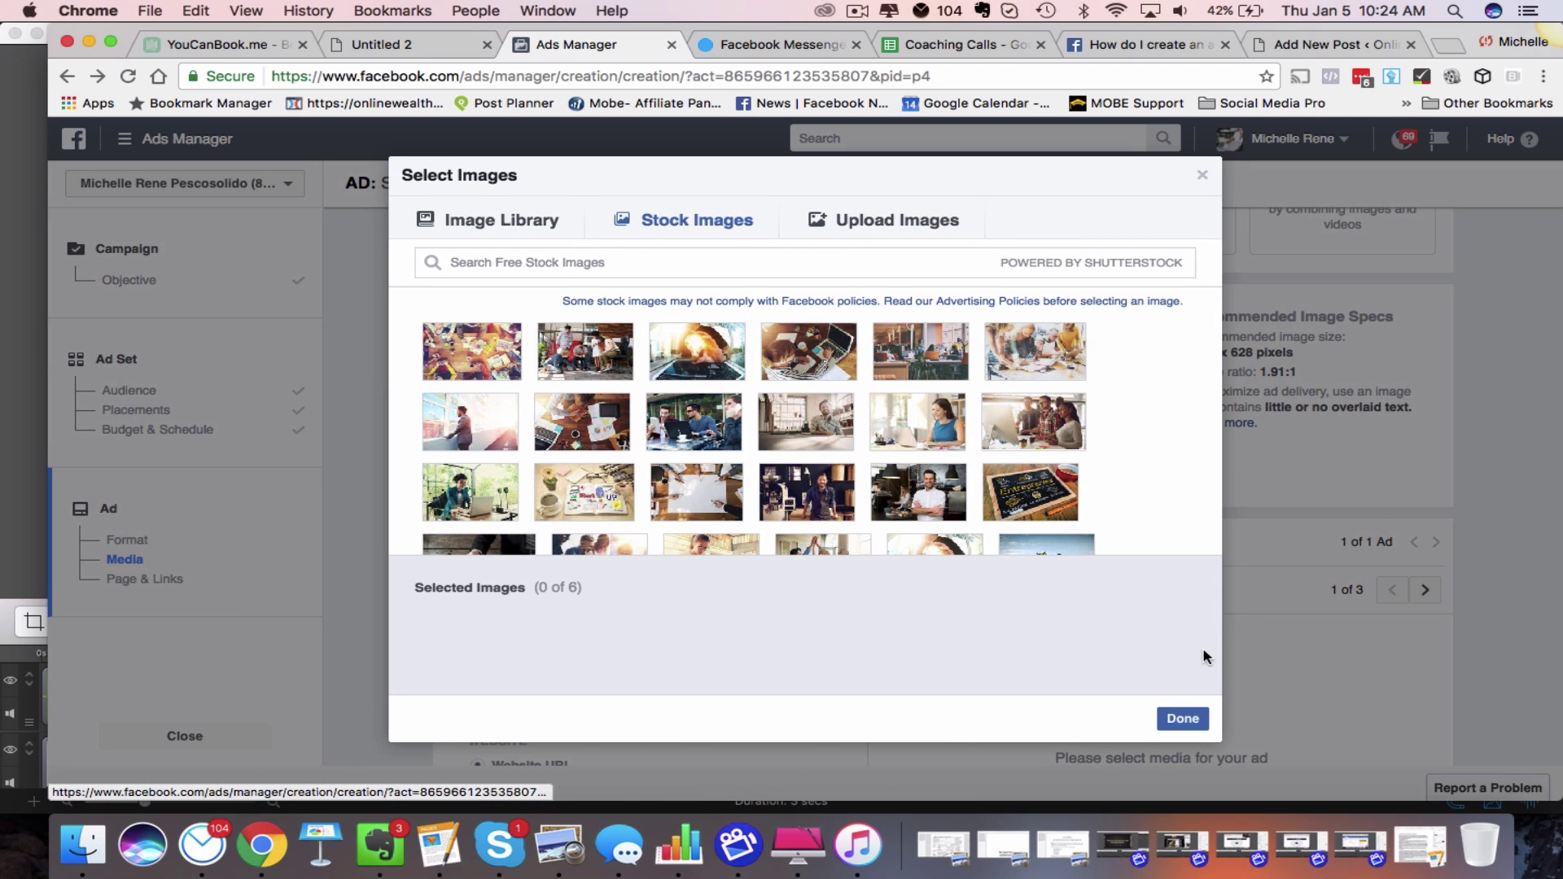
left_click(1182, 721)
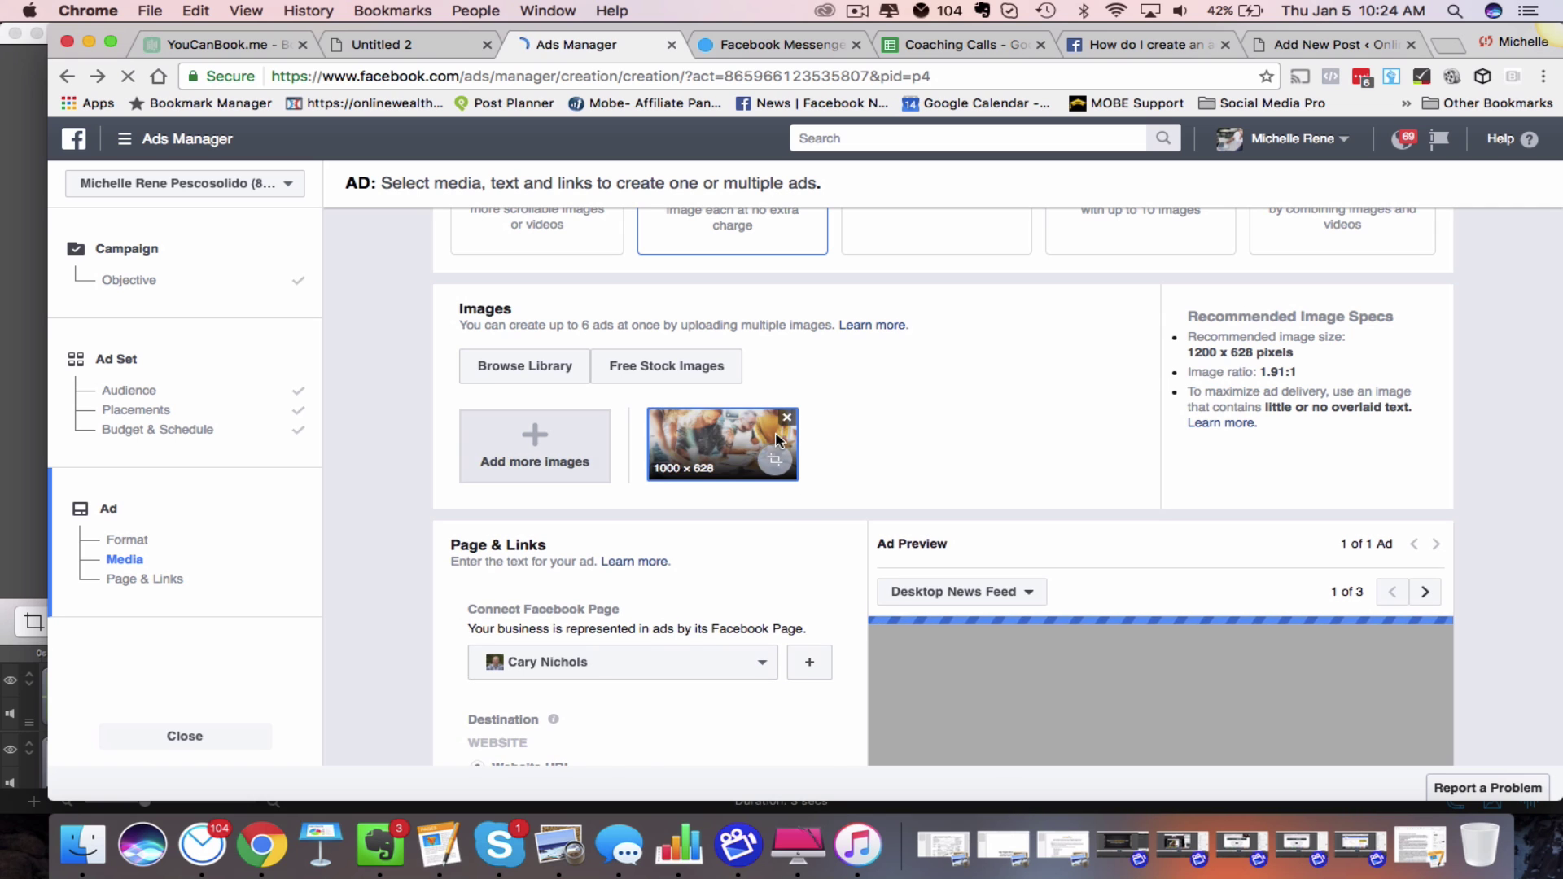
Step: Connect the ad to the advertiser's own Facebook Page
scroll(775, 439, "down", 3)
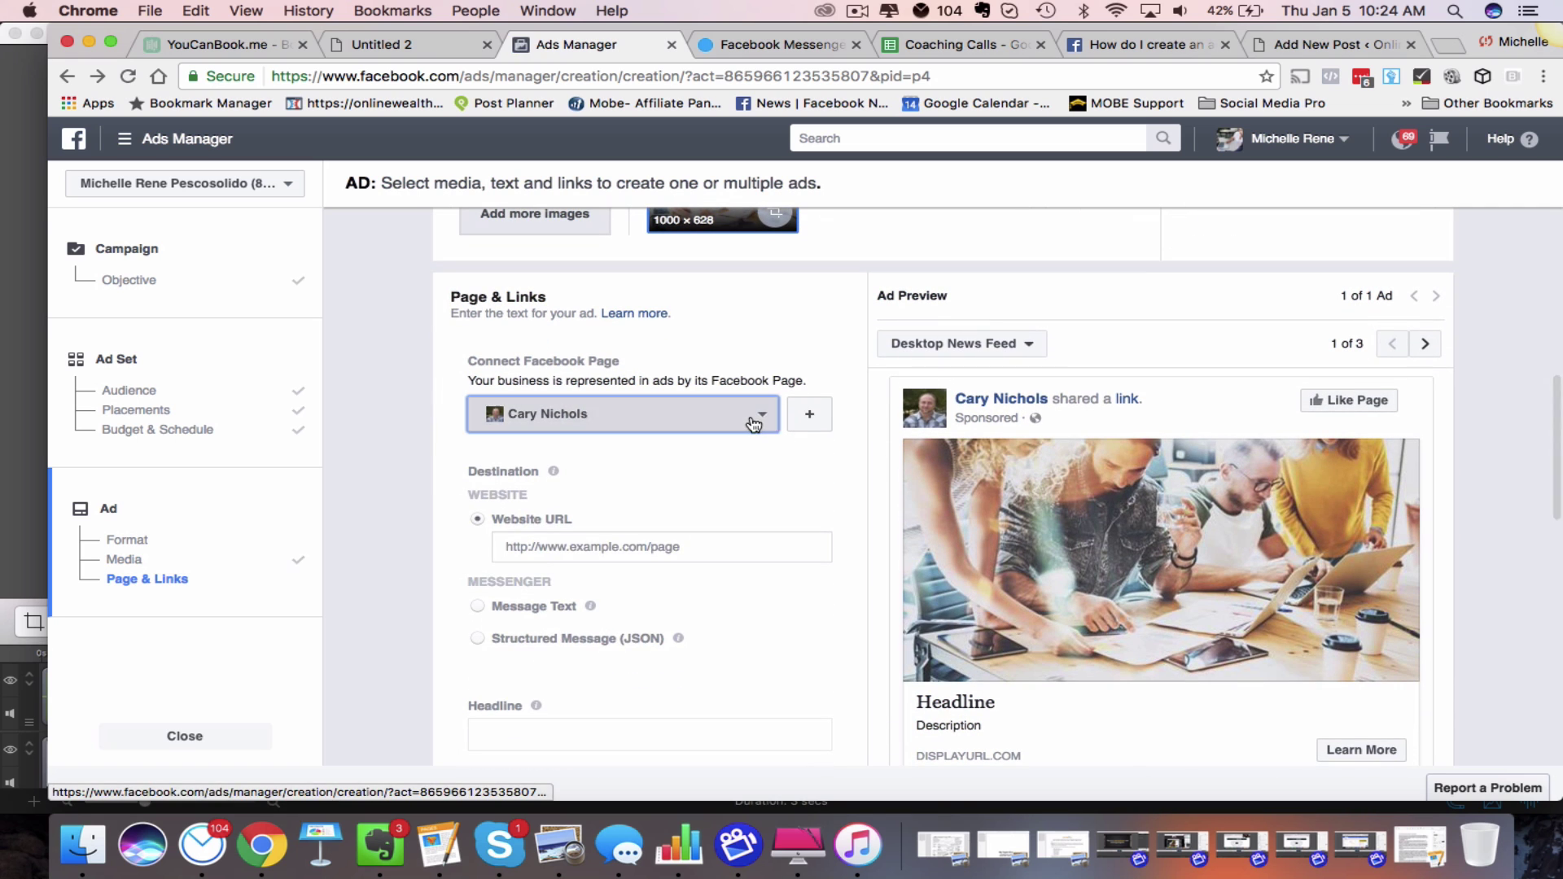
left_click(747, 415)
left_click(640, 560)
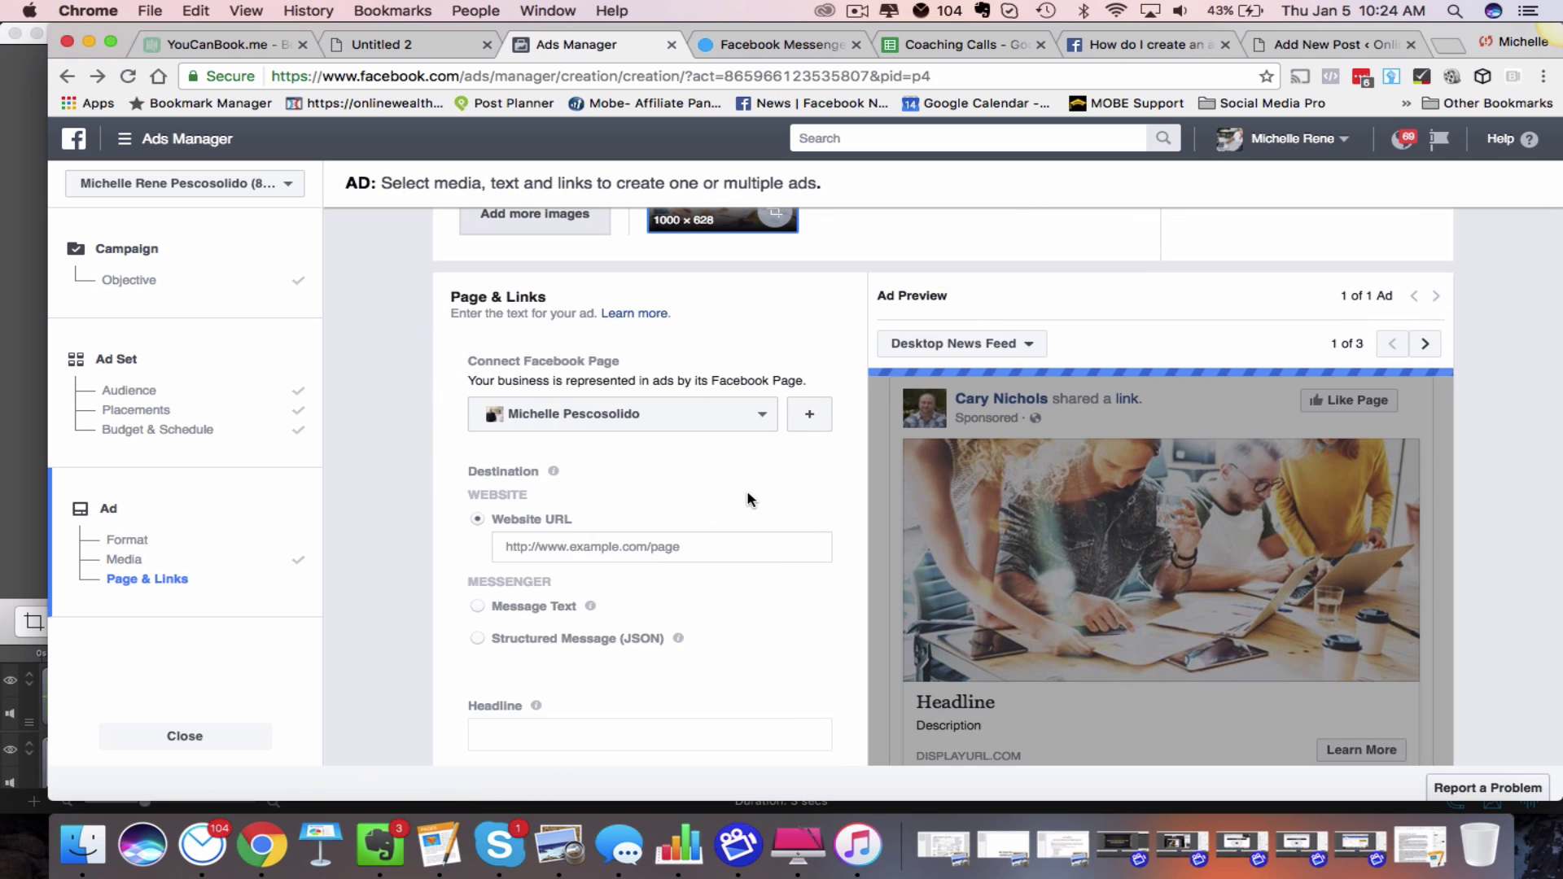
Step: Review the destination options and set the ad's destination to Messenger with Message Text
scroll(747, 498, "down", 1)
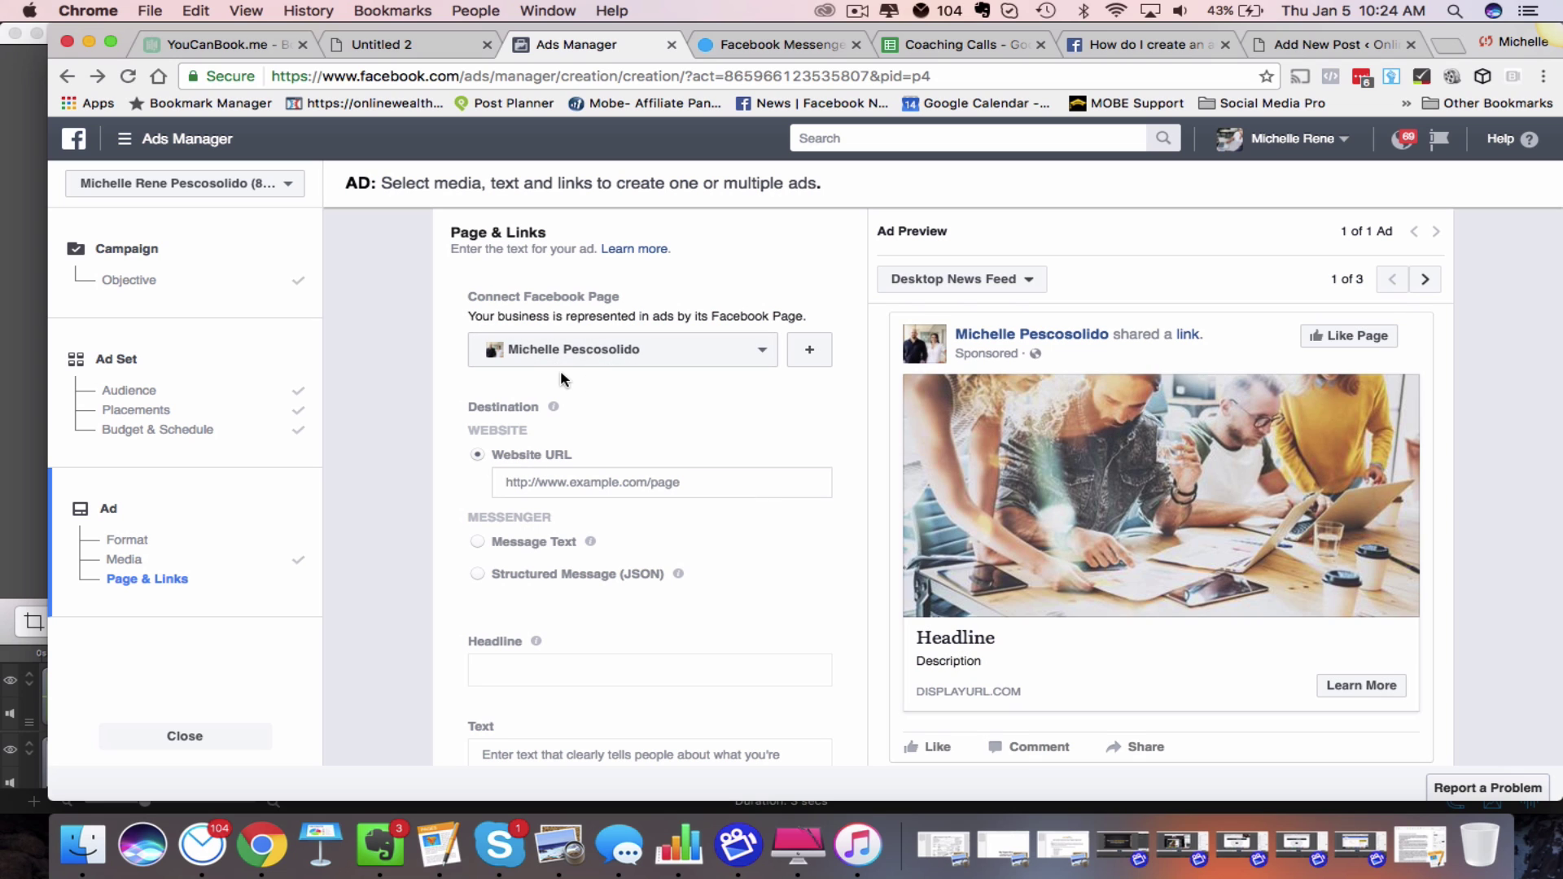
scroll(570, 376, "down", 1)
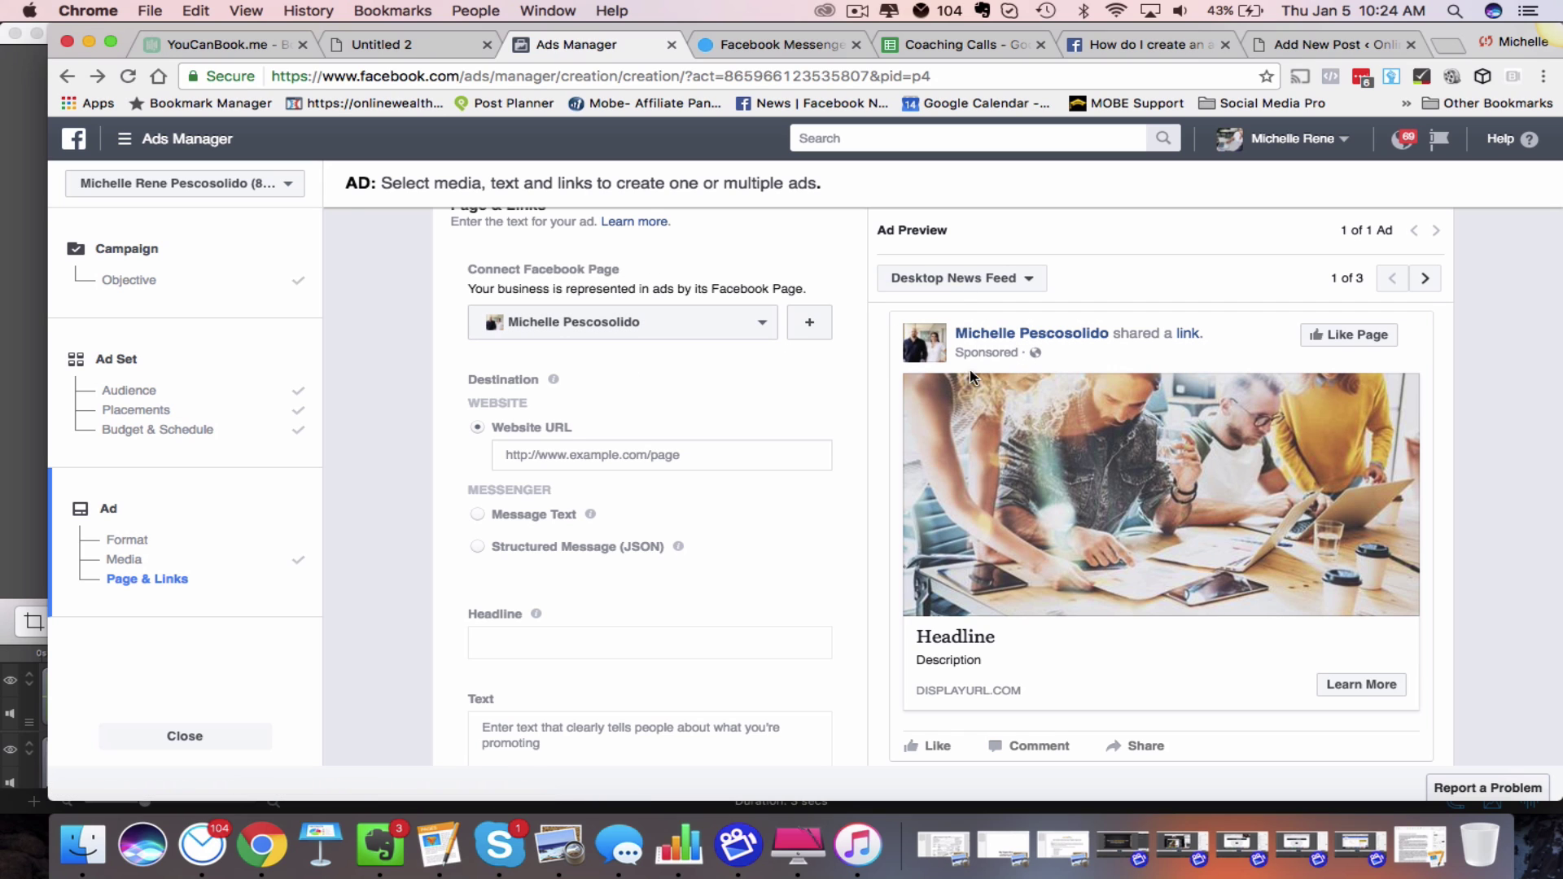
scroll(757, 427, "down", 2)
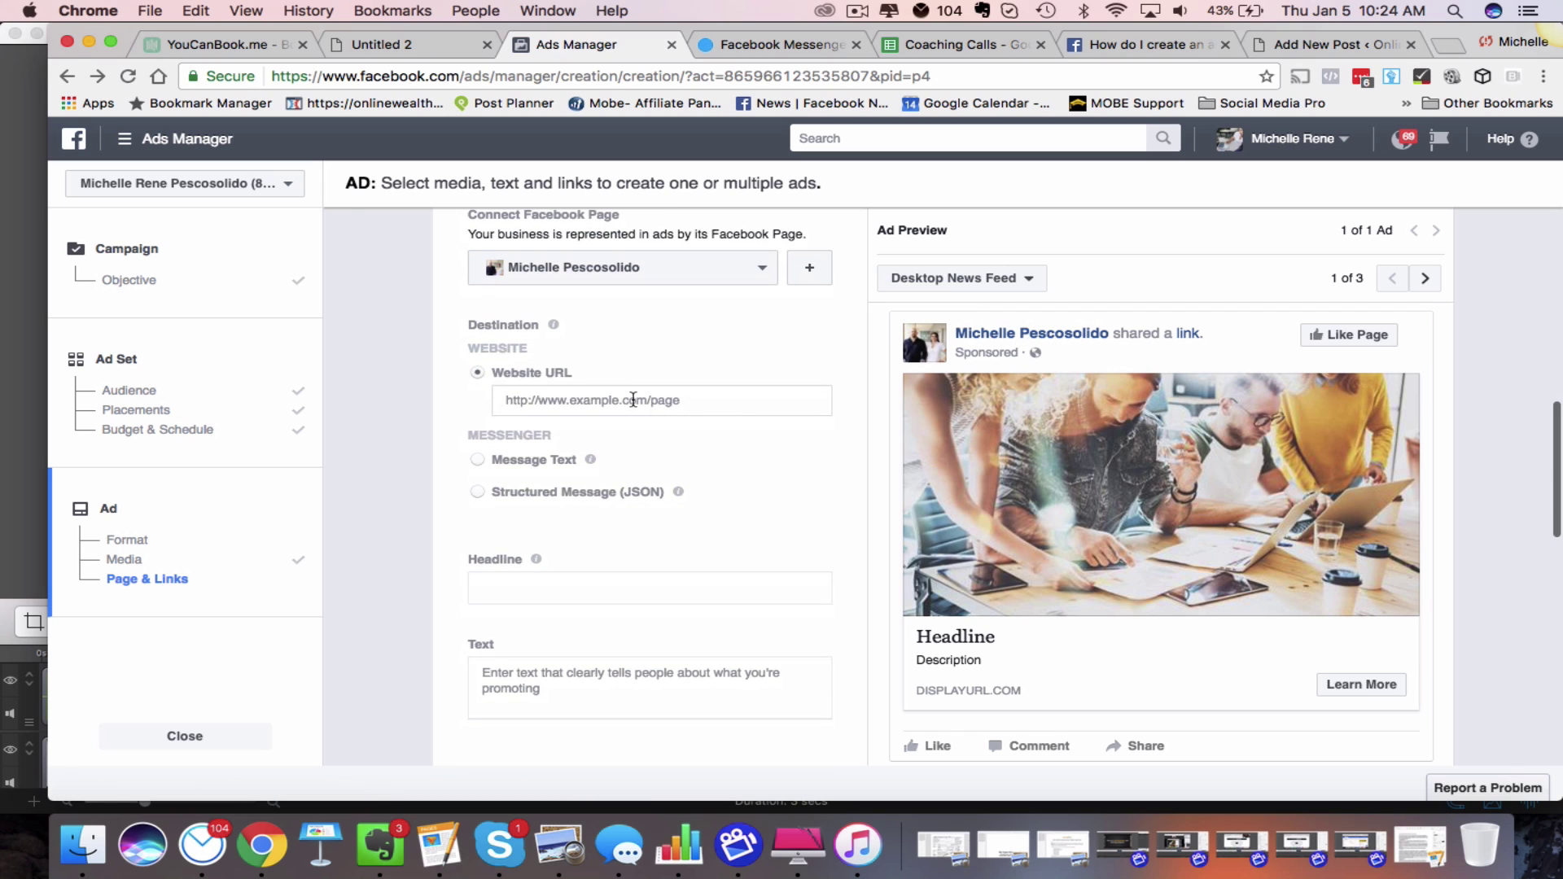
left_click(683, 401)
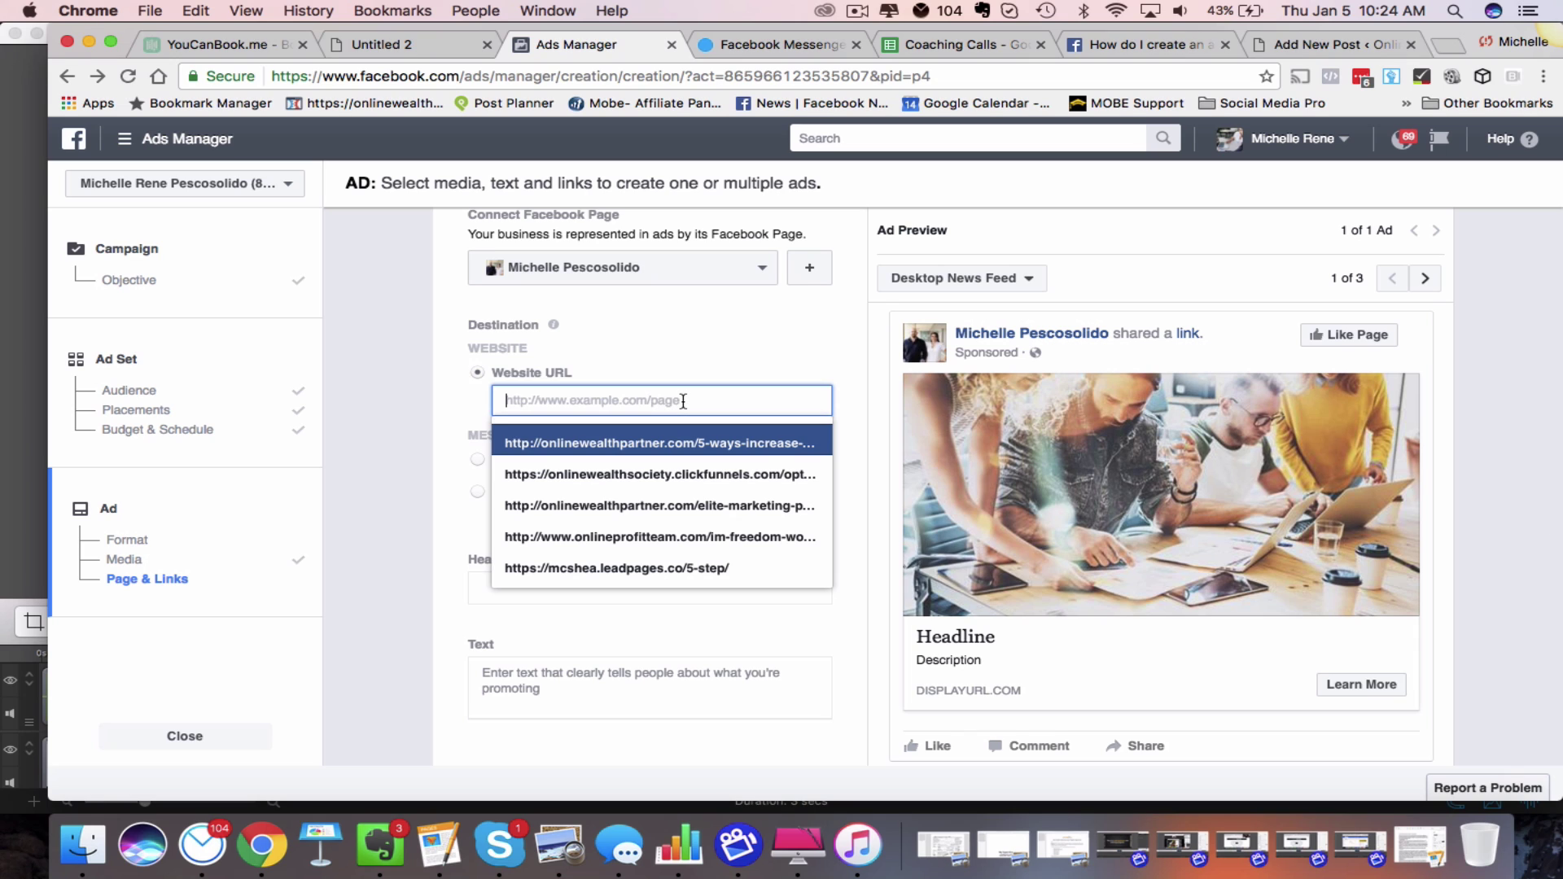
left_click(713, 355)
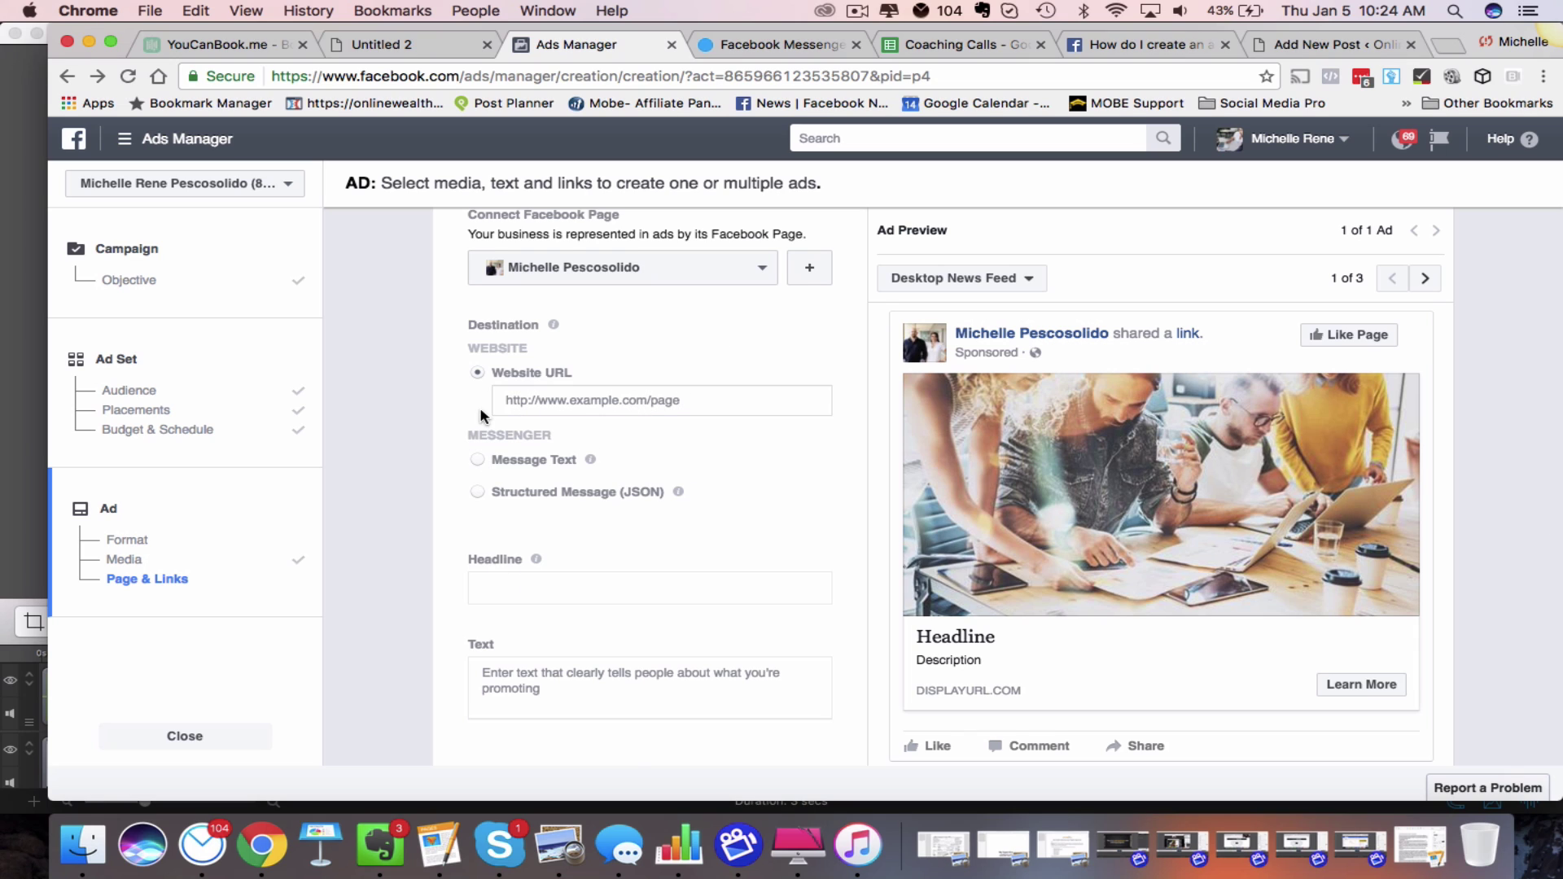
scroll(476, 465, "down", 2)
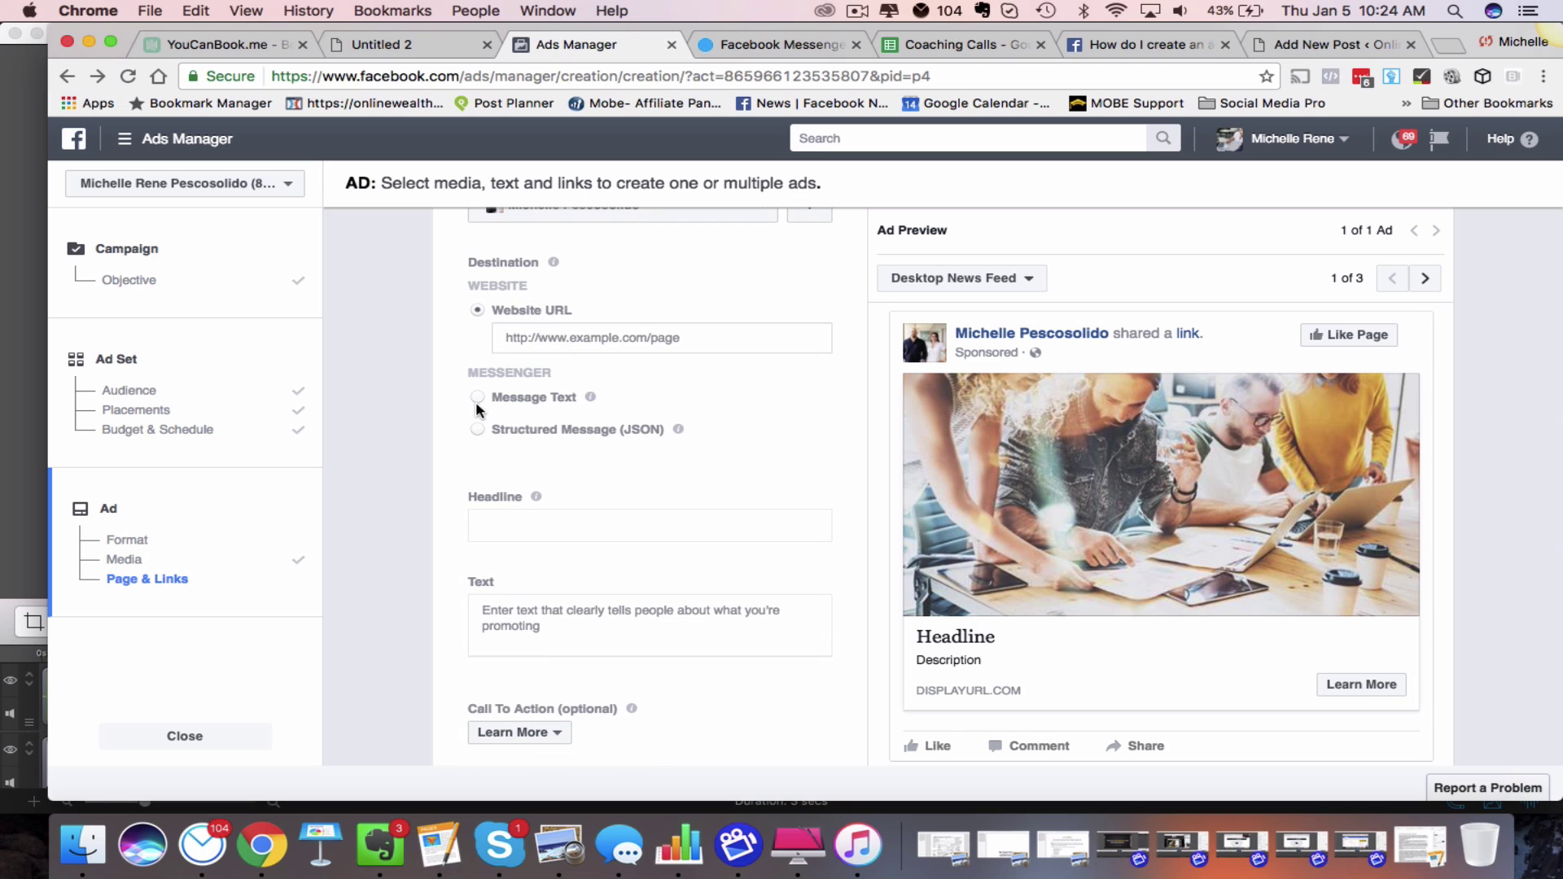
mouse_move(591, 404)
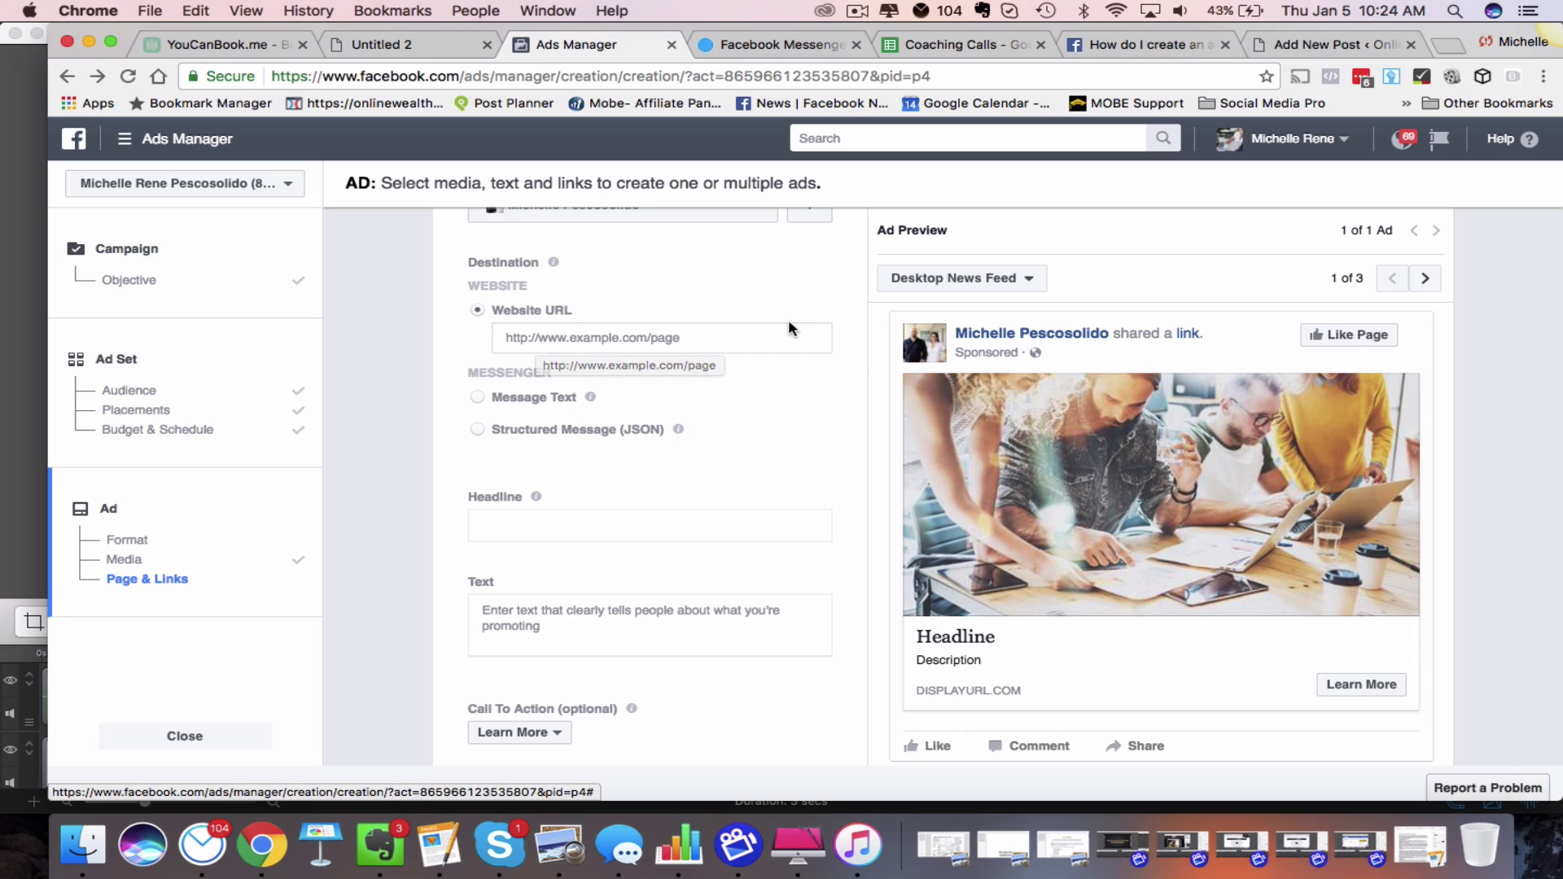
left_click(479, 401)
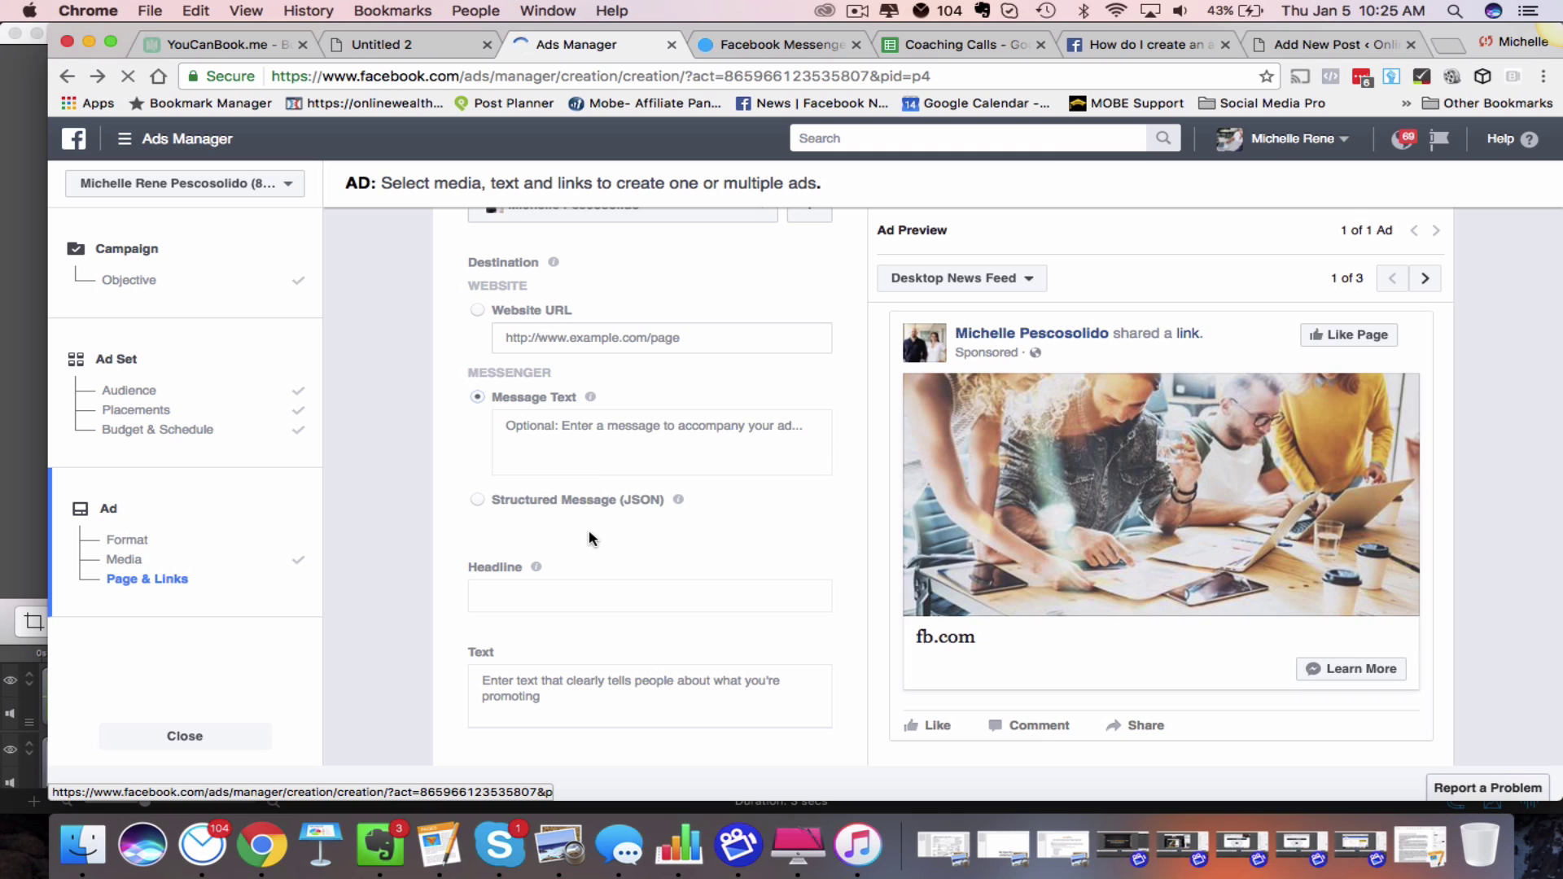
scroll(589, 538, "down", 1)
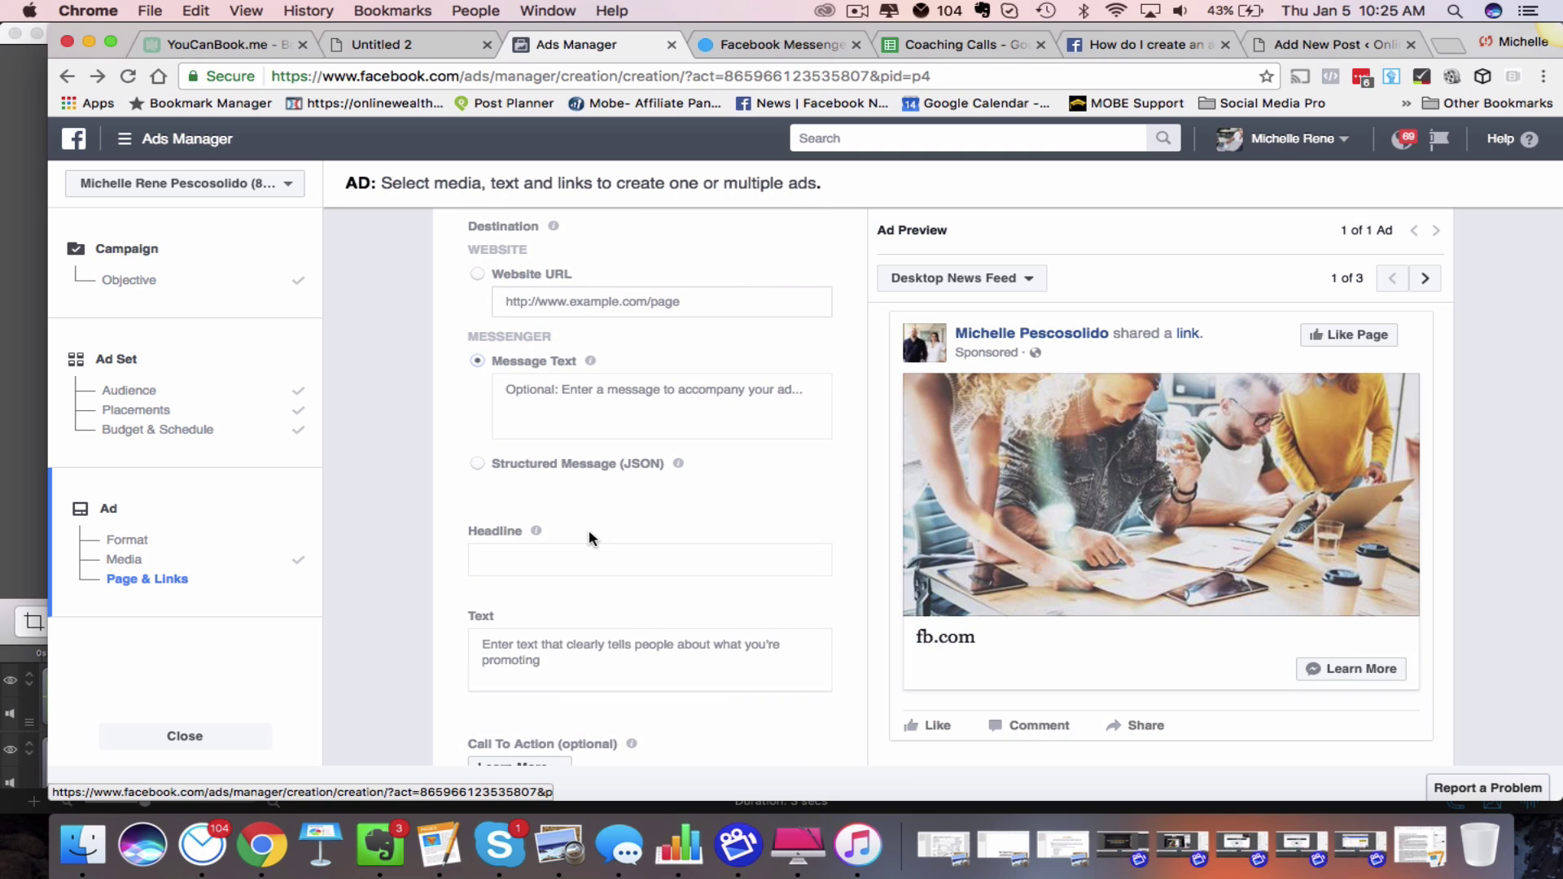
scroll(589, 534, "down", 1)
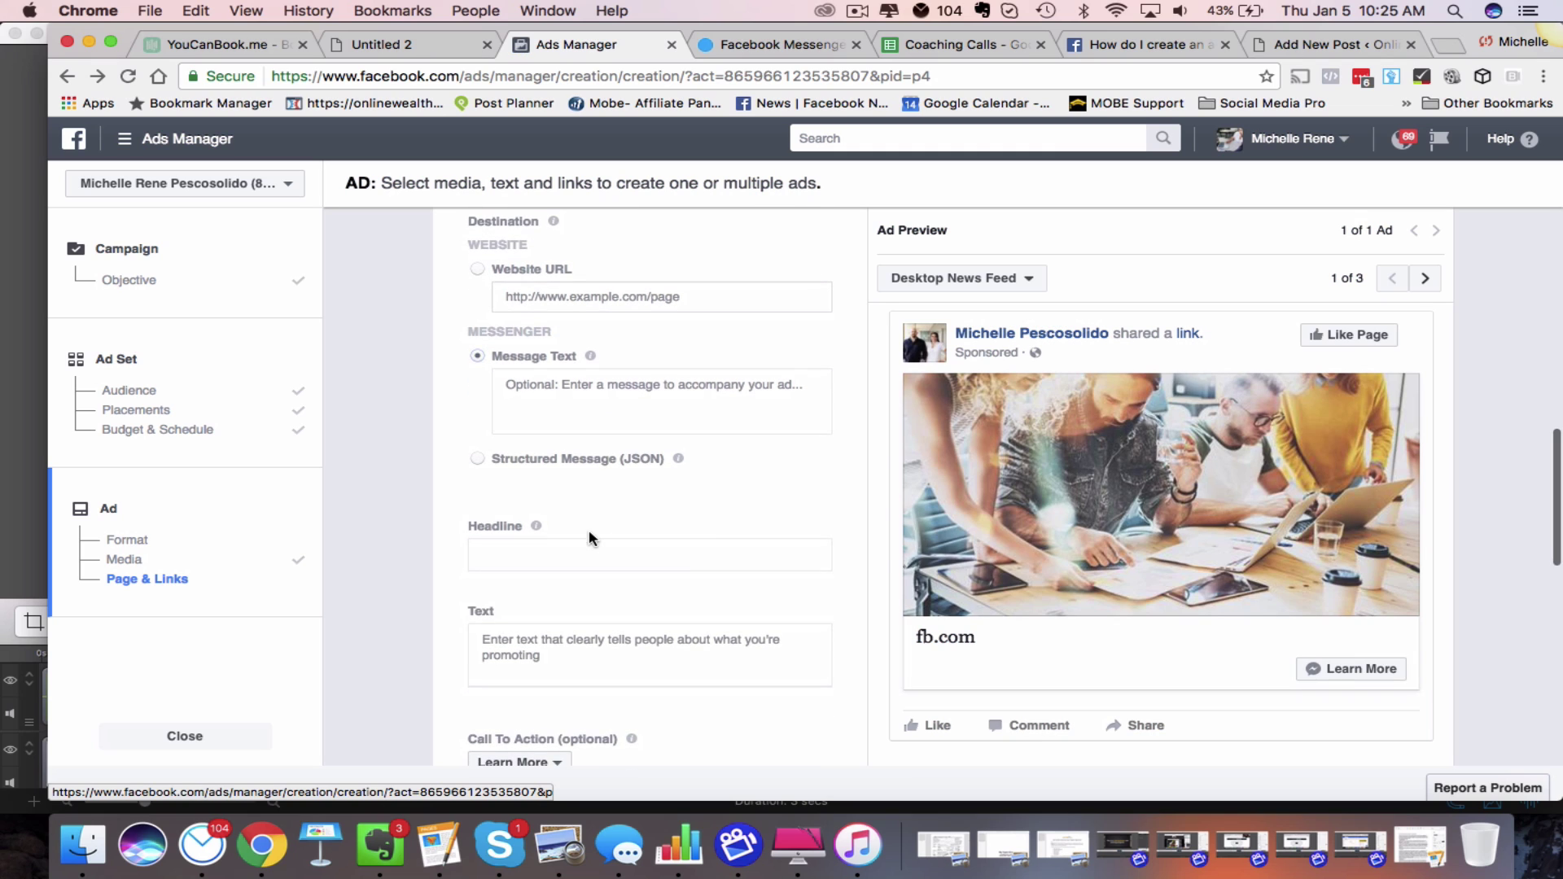
left_click(661, 395)
type("Hi thank ")
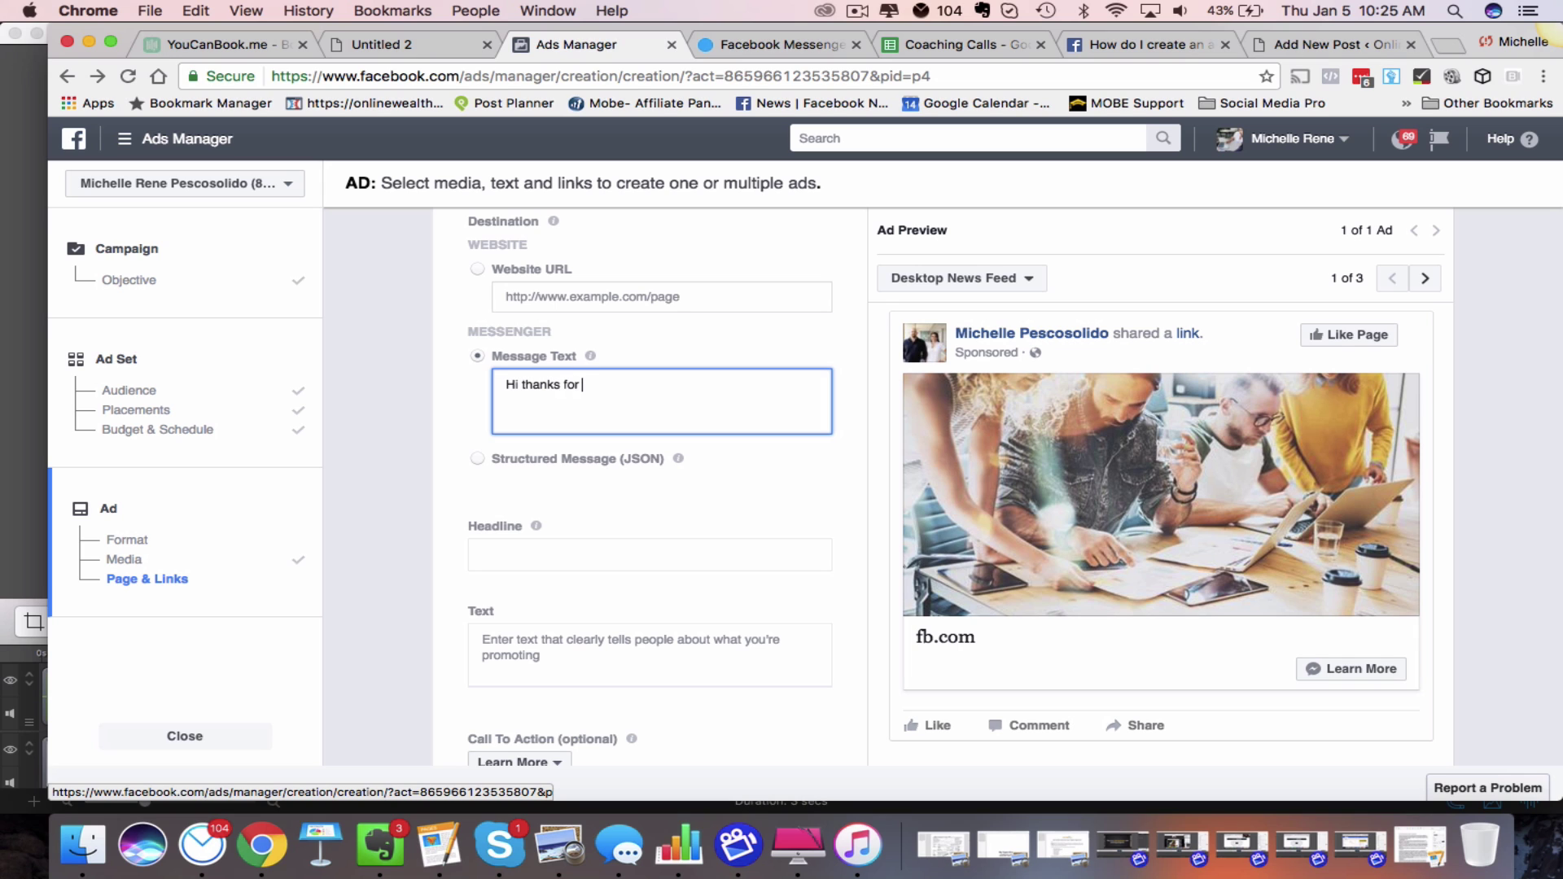
type(" for clicking on my ad.  I hope you can join")
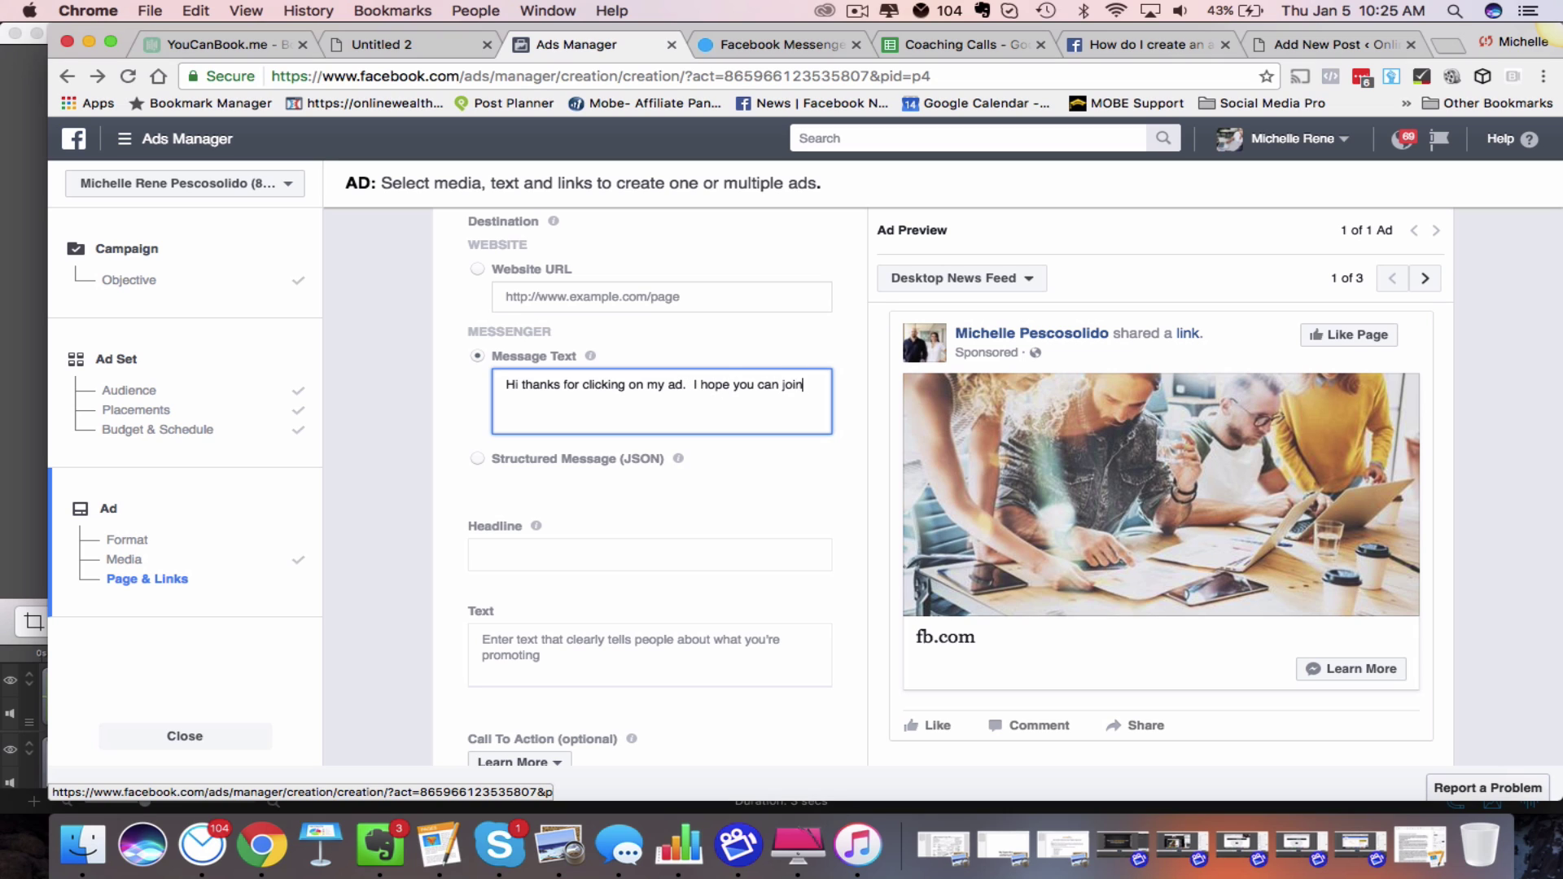
type(" the wein")
type("nar")
type("!  http://onlinewealthpart")
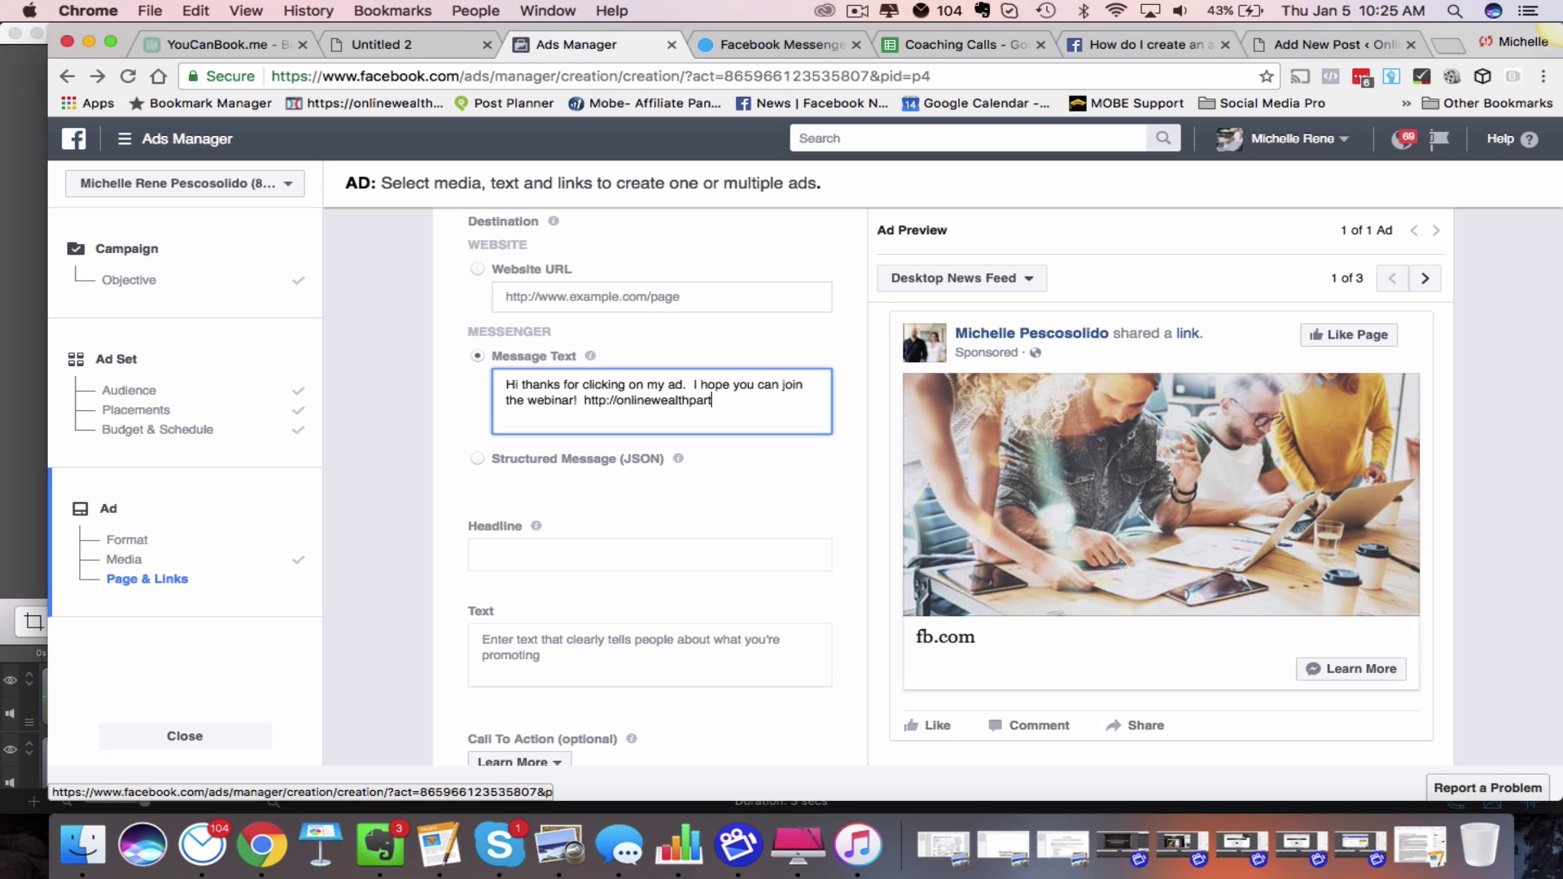
type("ner.com/wb")
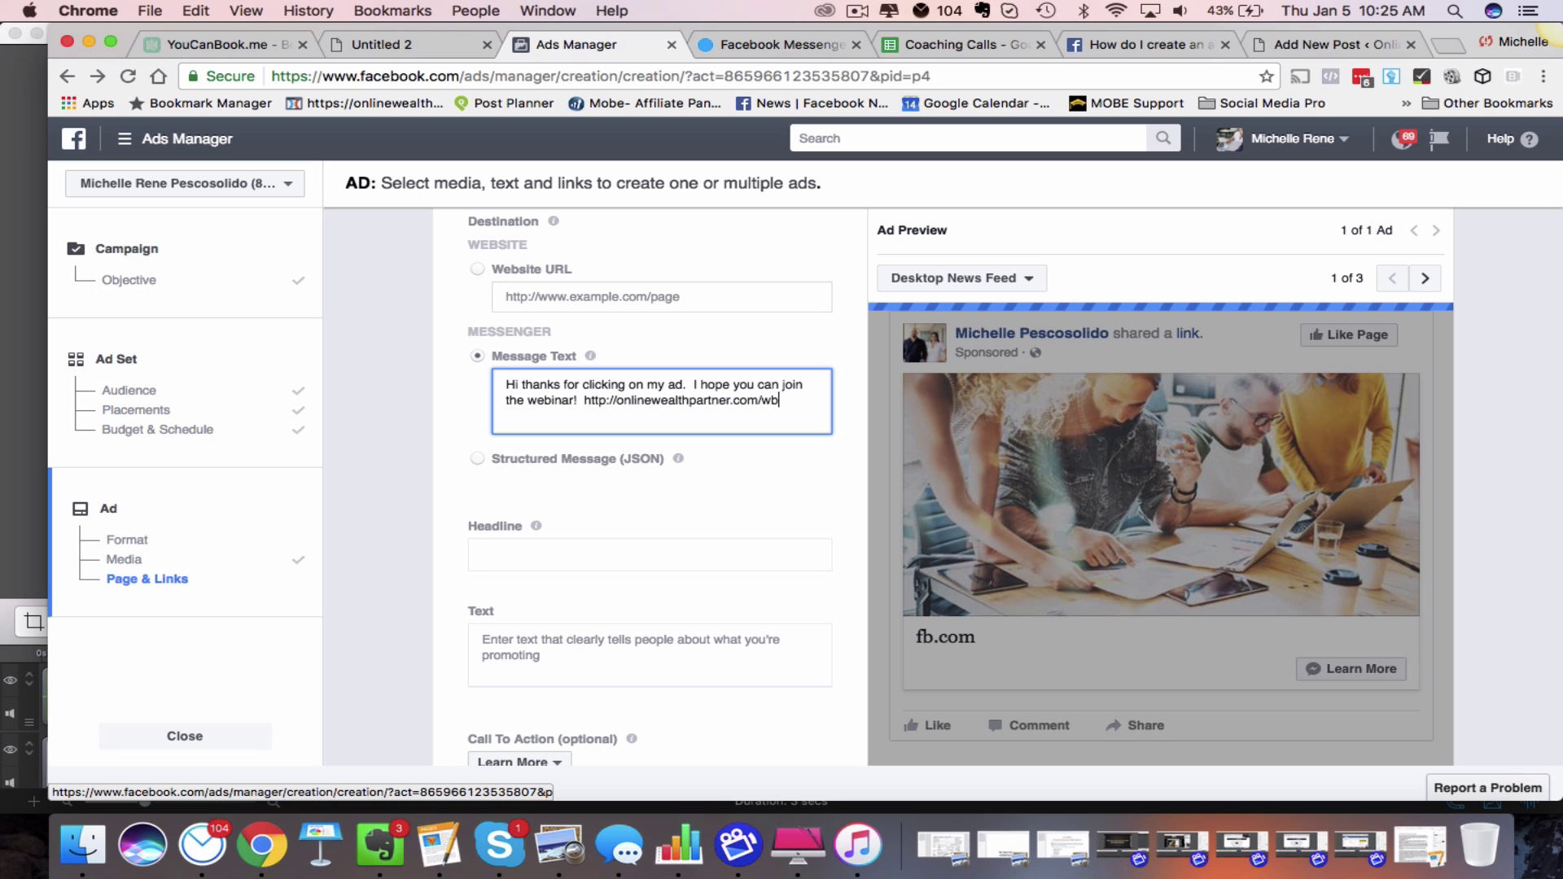
type("in")
key("BackSpace")
key("BackSpace")
key("BackSpace")
type("ebinar")
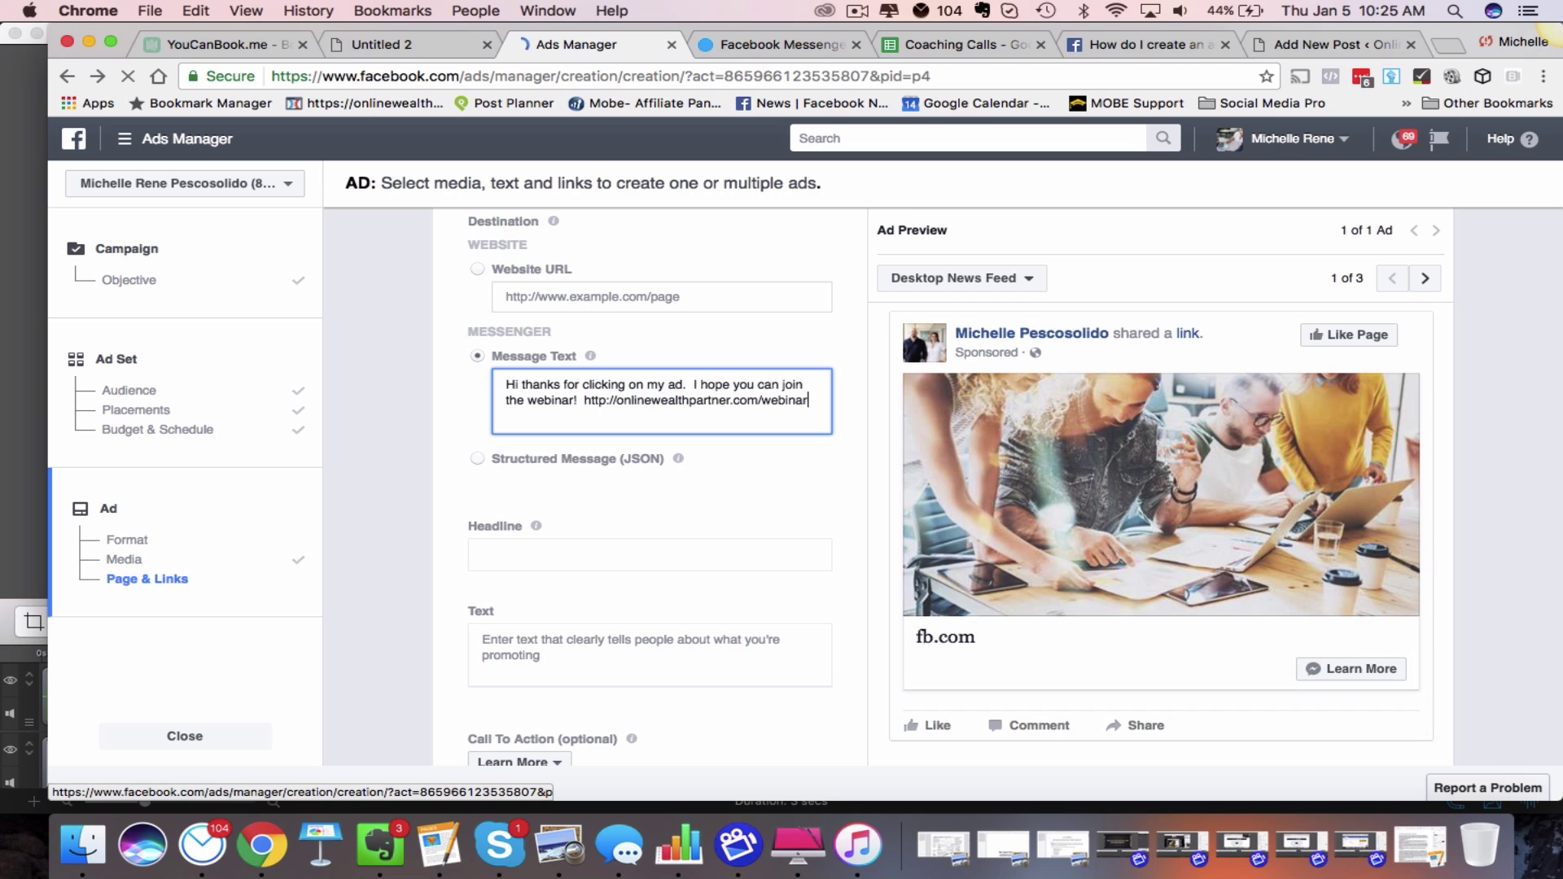
Step: End the Messenger message with "If you have any questions let me know! Have a great day."
type(".")
key("Return")
type("If you h")
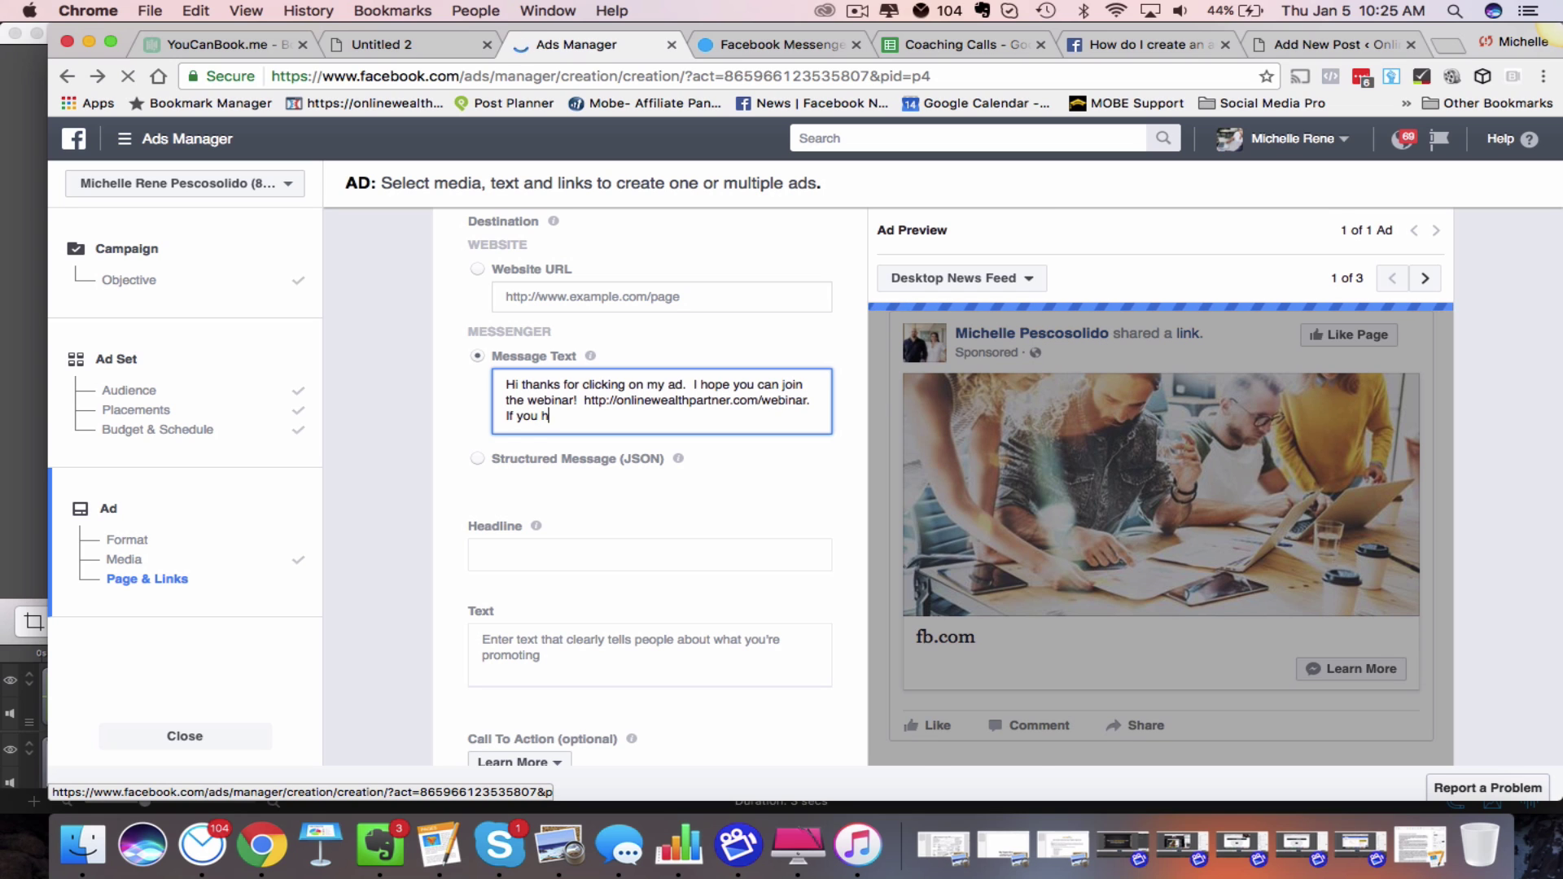
type("ave any questions let m")
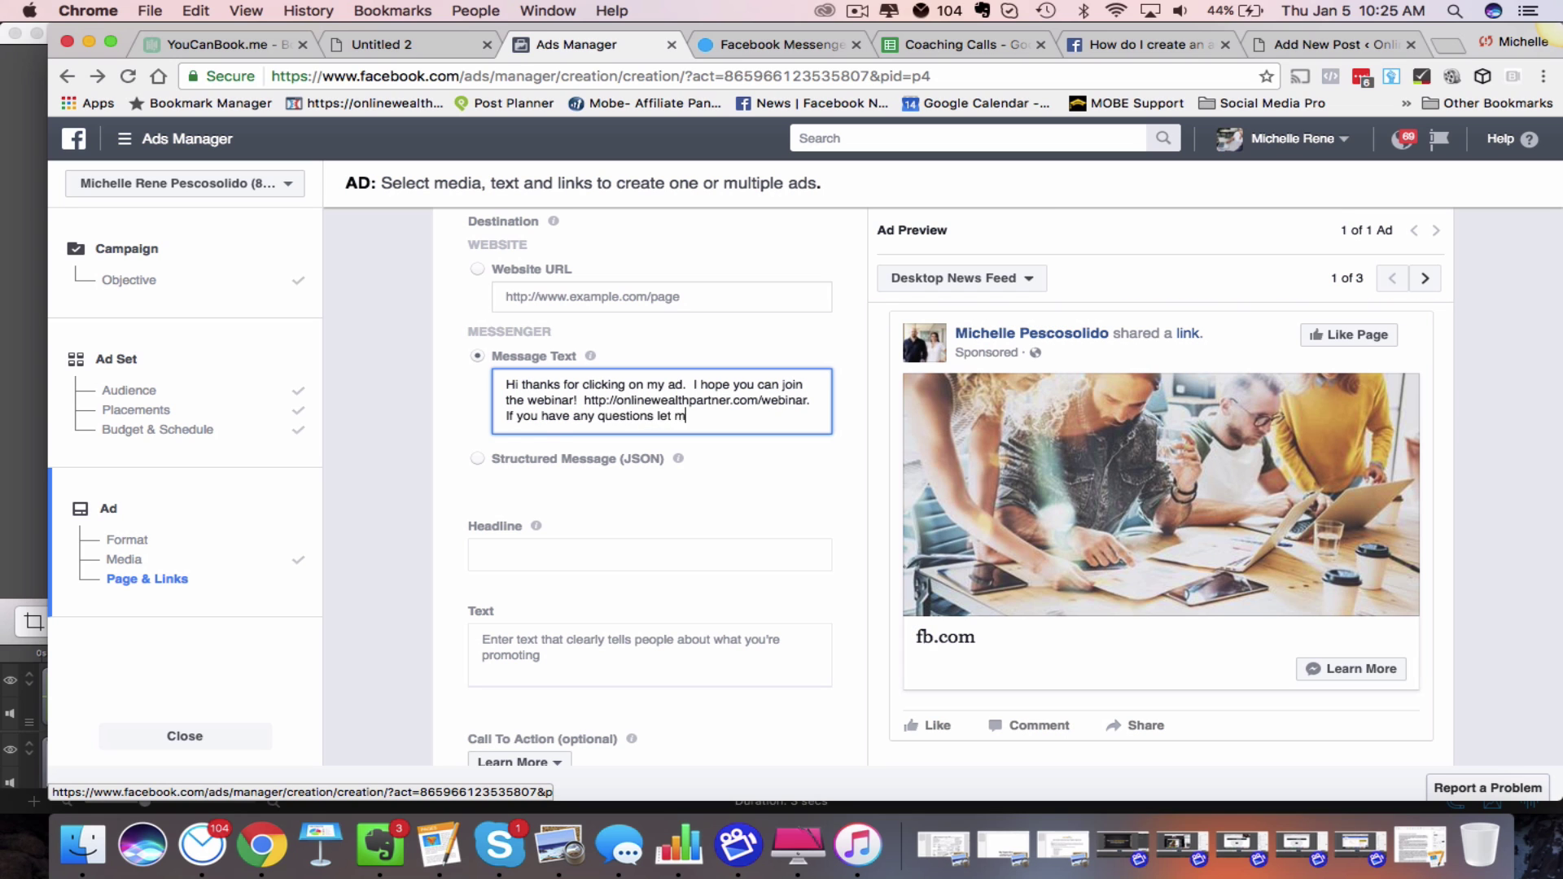
type("e know!  Have a great day.")
Step: Leave the headline empty and enter the ad text "Join us tonight for our live webinar.....etc...."
scroll(635, 422, "down", 2)
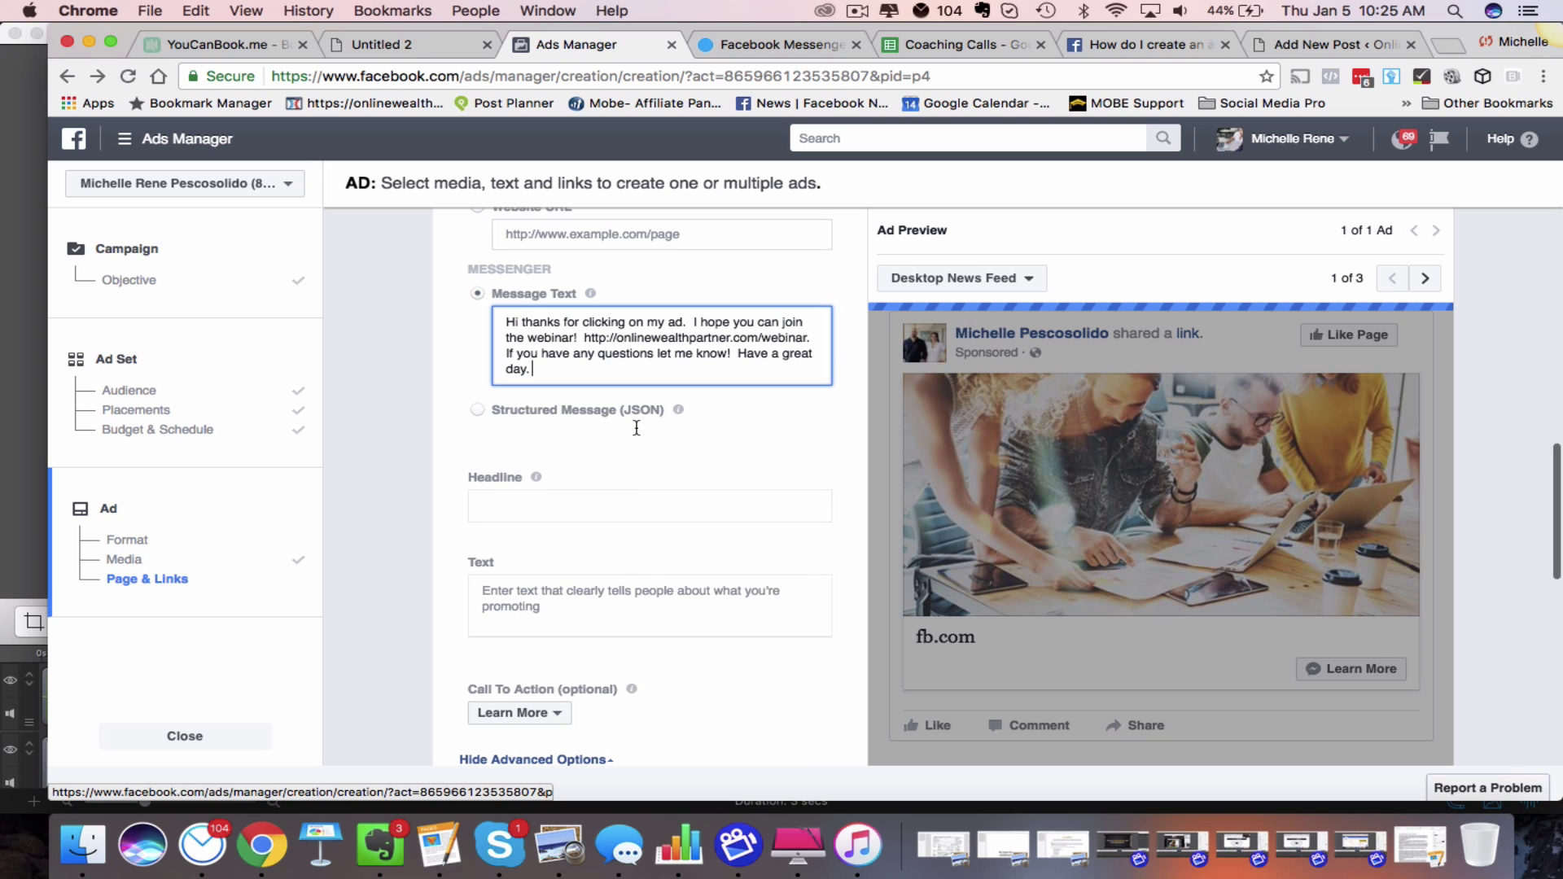
left_click(567, 506)
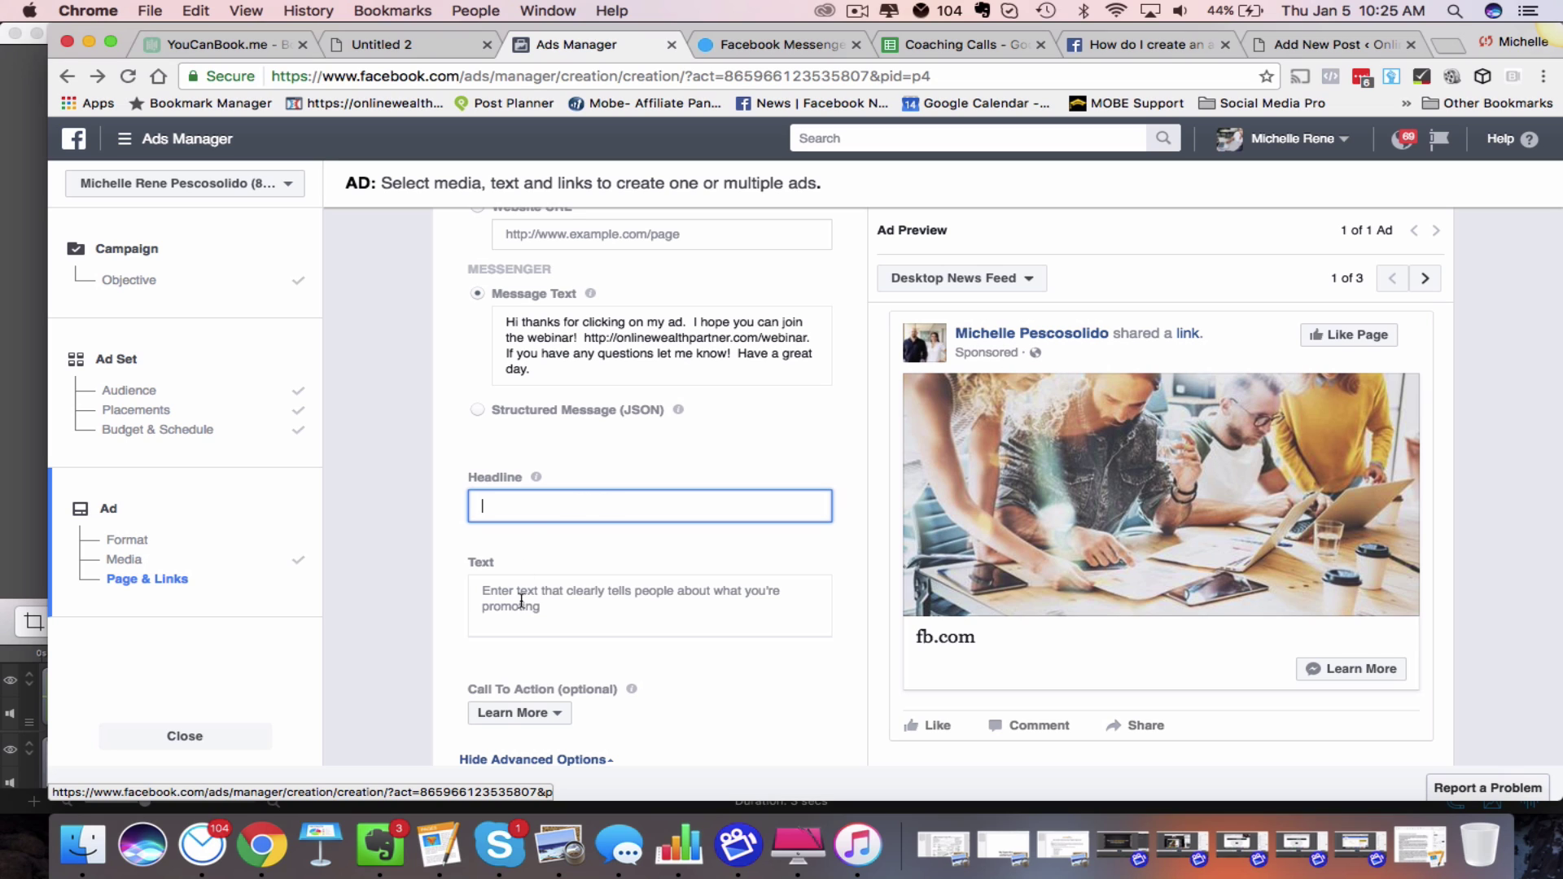
left_click(615, 596)
type("Jo")
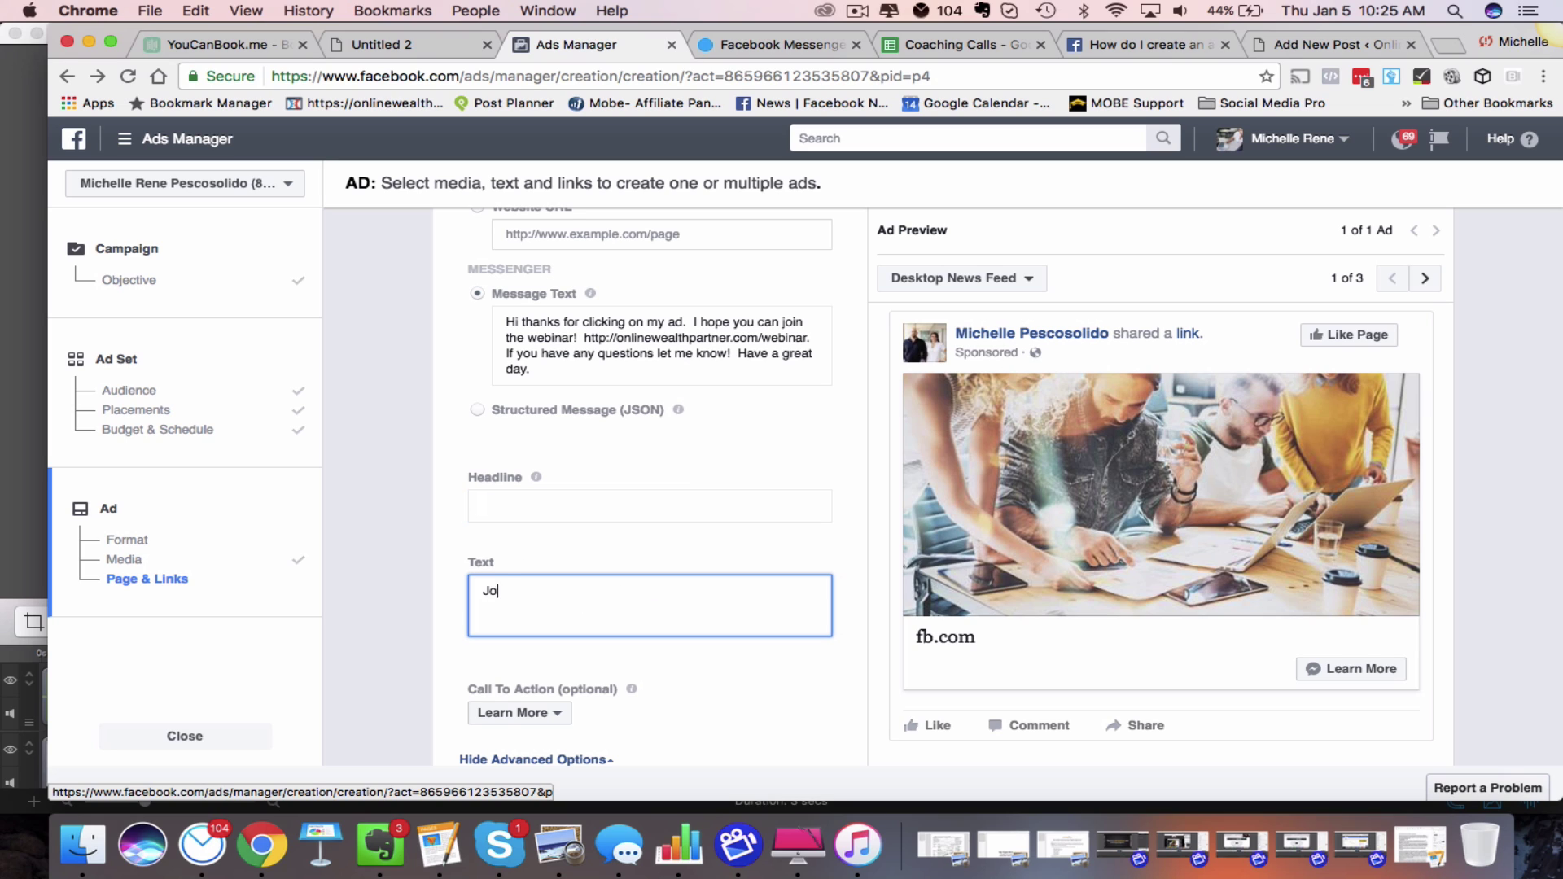
type("click here it")
type("night for our live ")
type("webinar.....etc....")
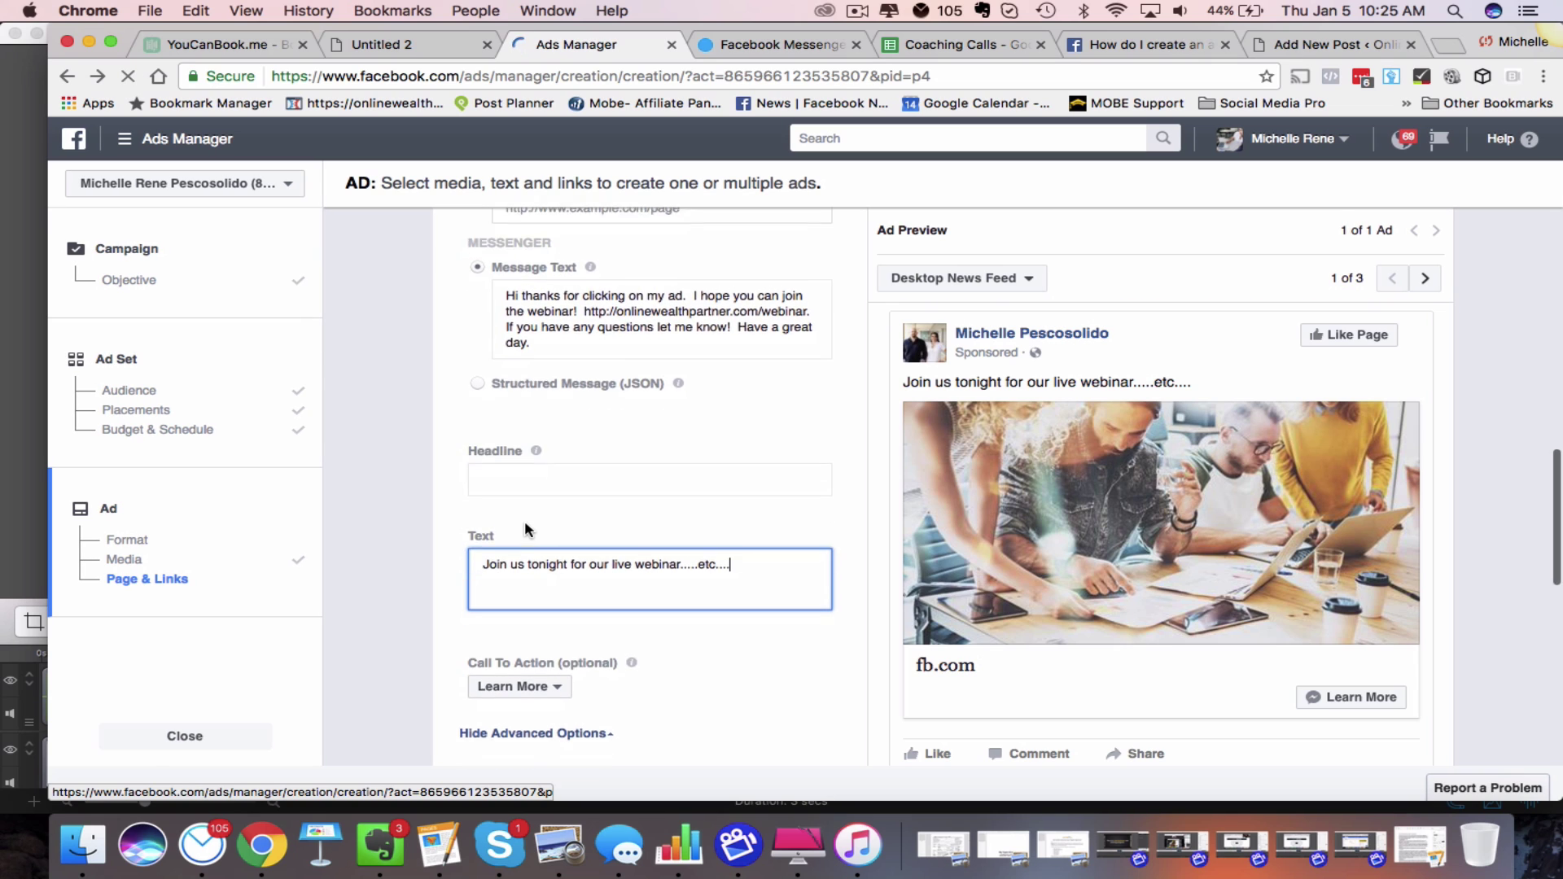
Step: Try Sign Up as the ad's call to action, and switch it to Send Message
scroll(524, 530, "down", 3)
left_click(529, 586)
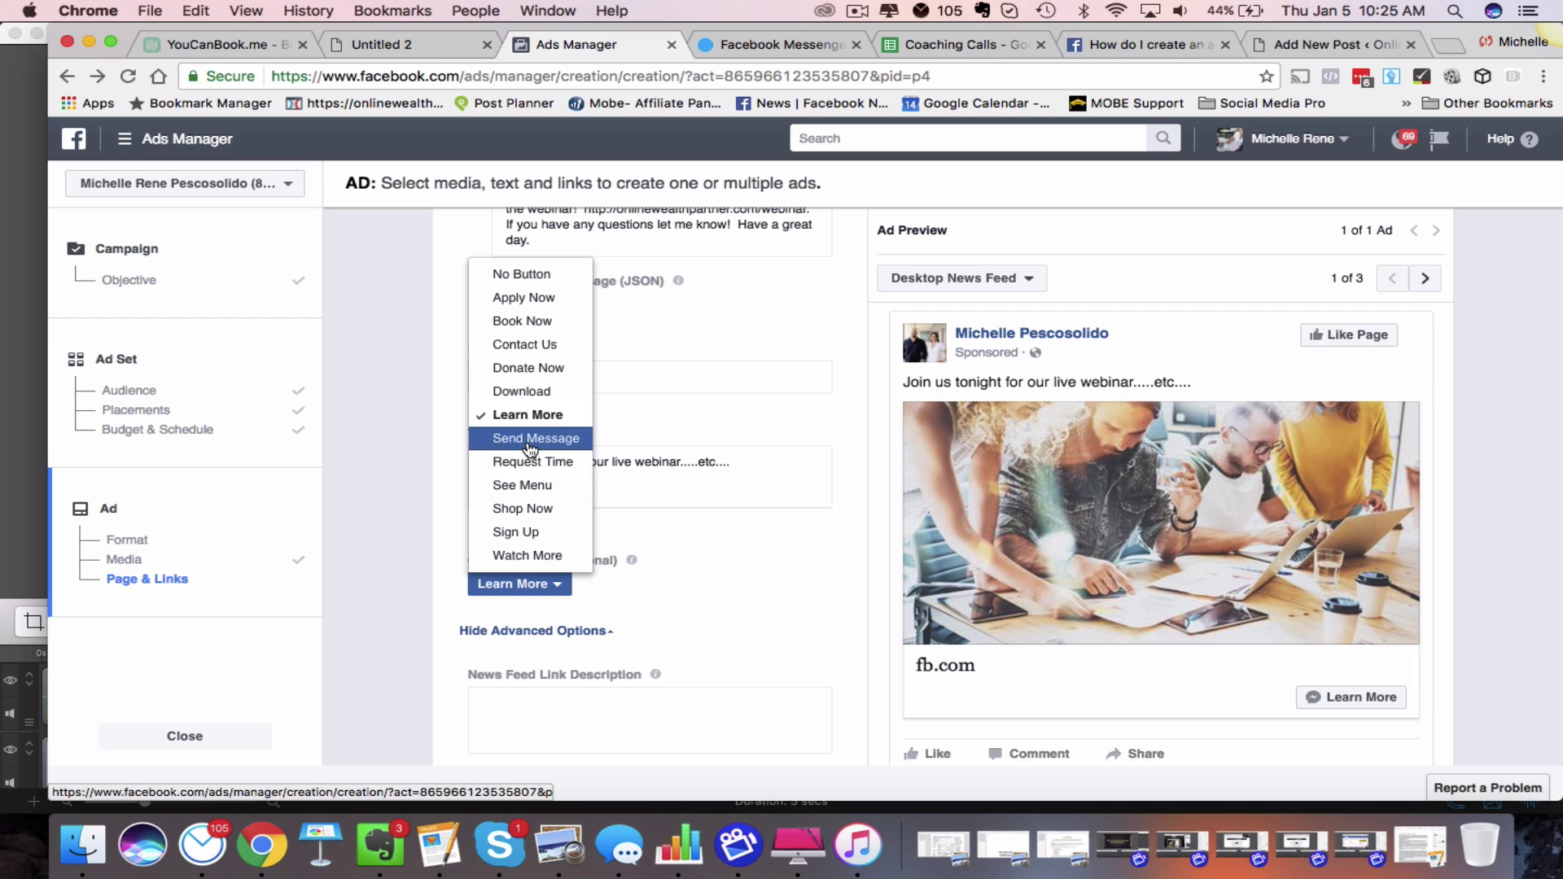
left_click(521, 533)
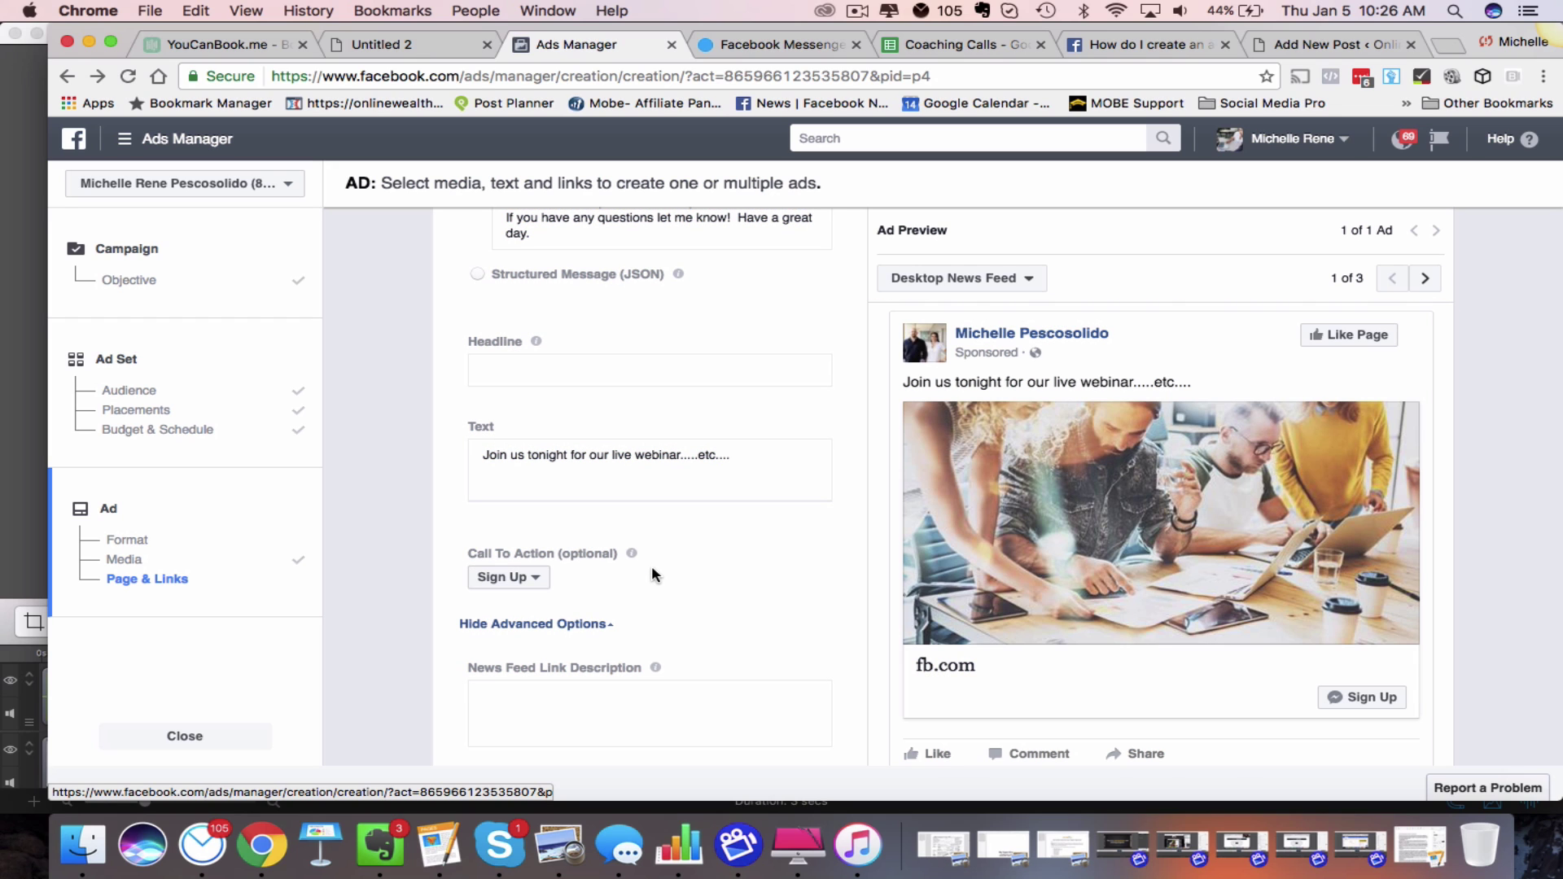
left_click(536, 578)
left_click(537, 432)
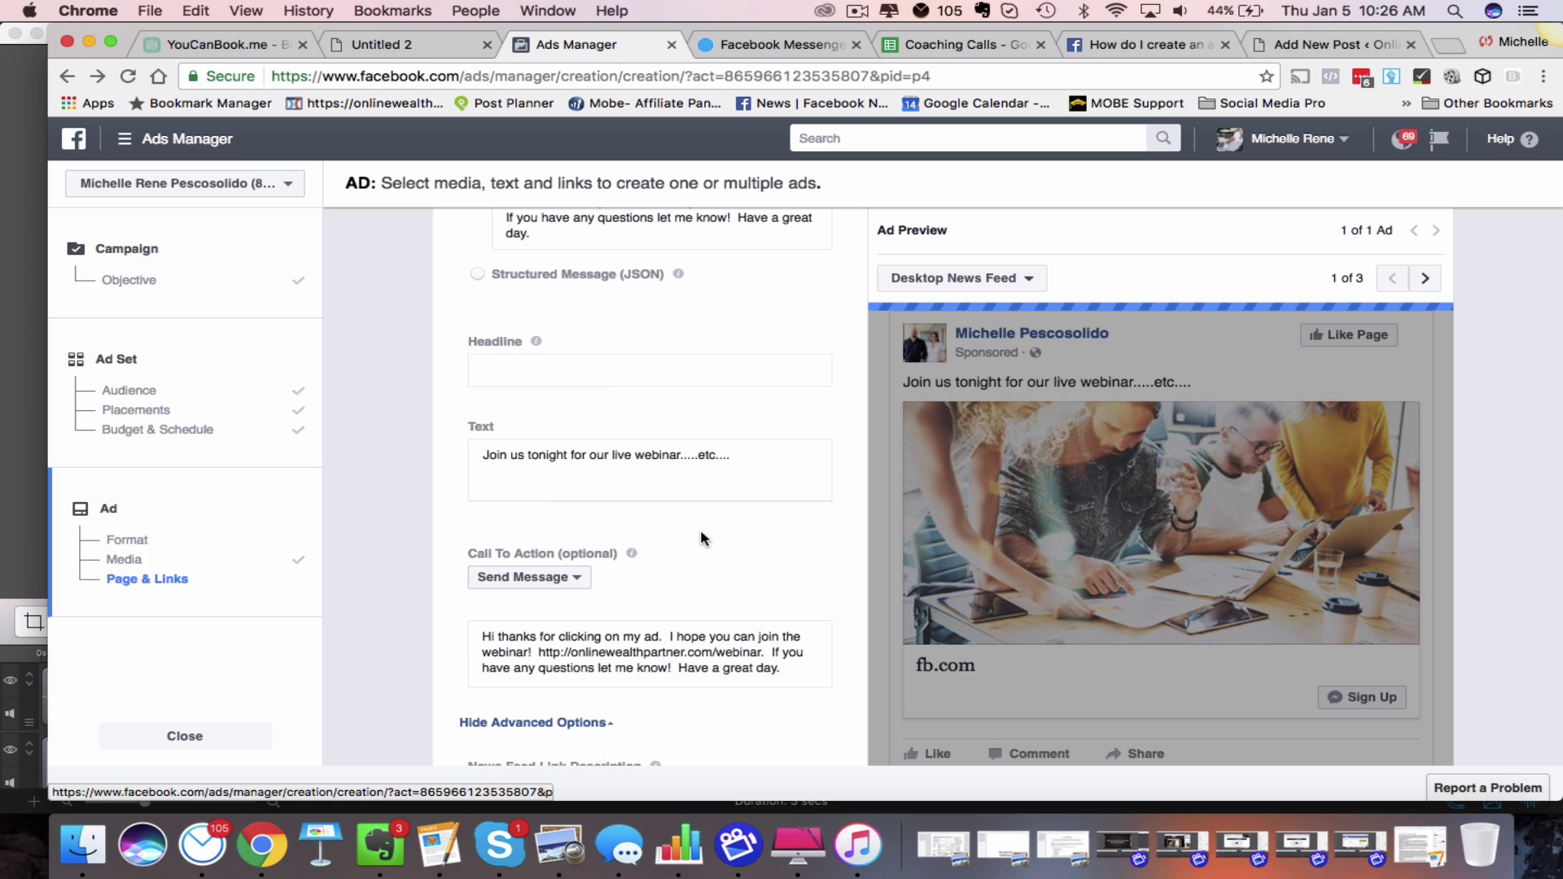
Step: Replace the Messenger message text with "Thank you for being a part of our community."
scroll(700, 530, "up", 3)
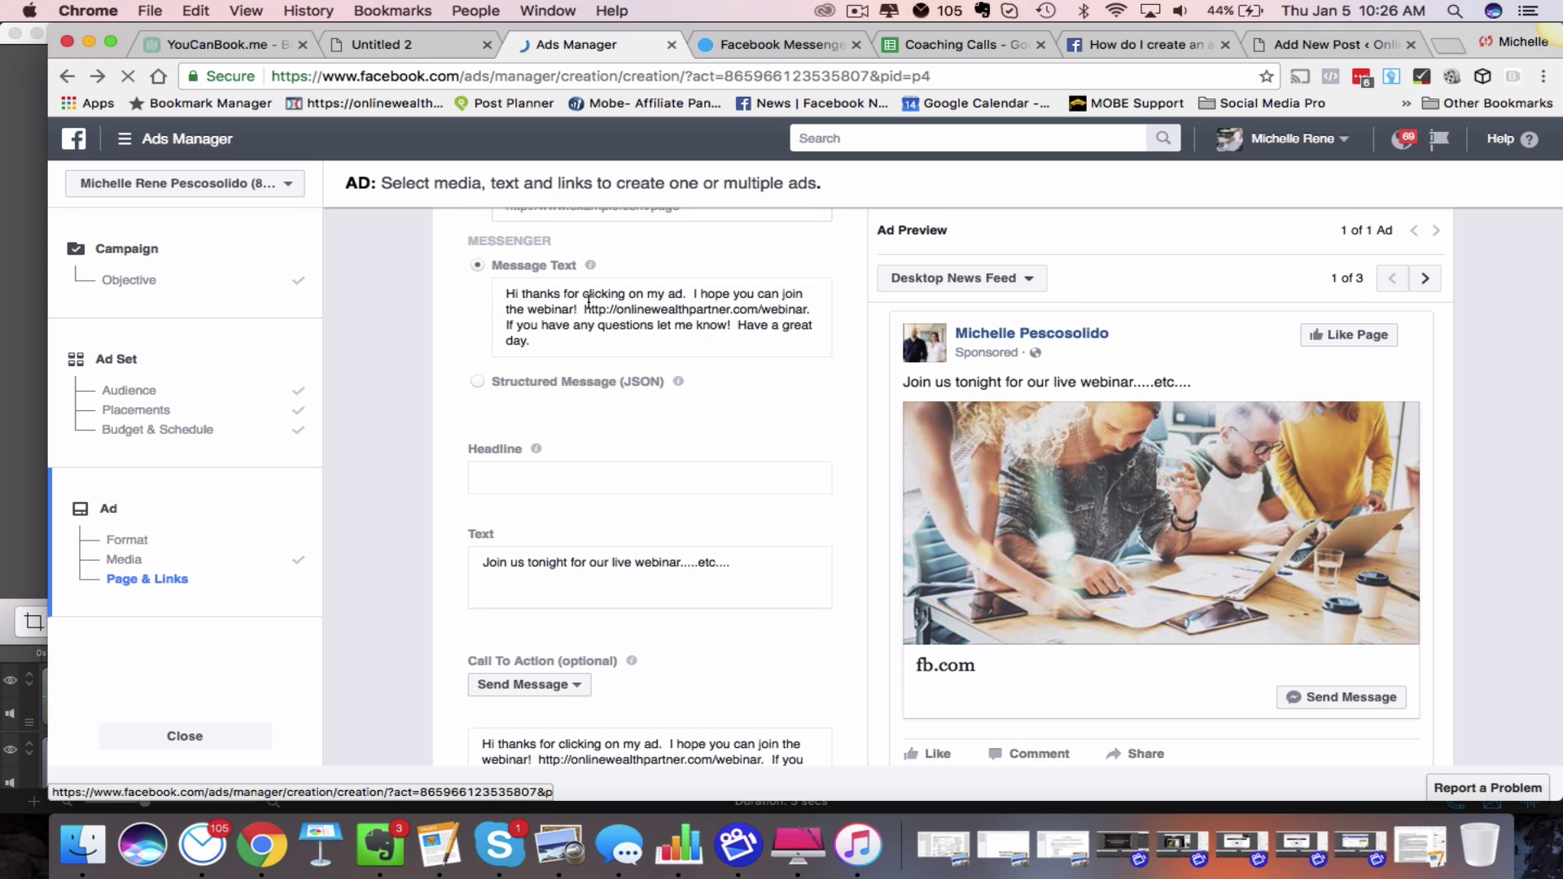
left_click(515, 302)
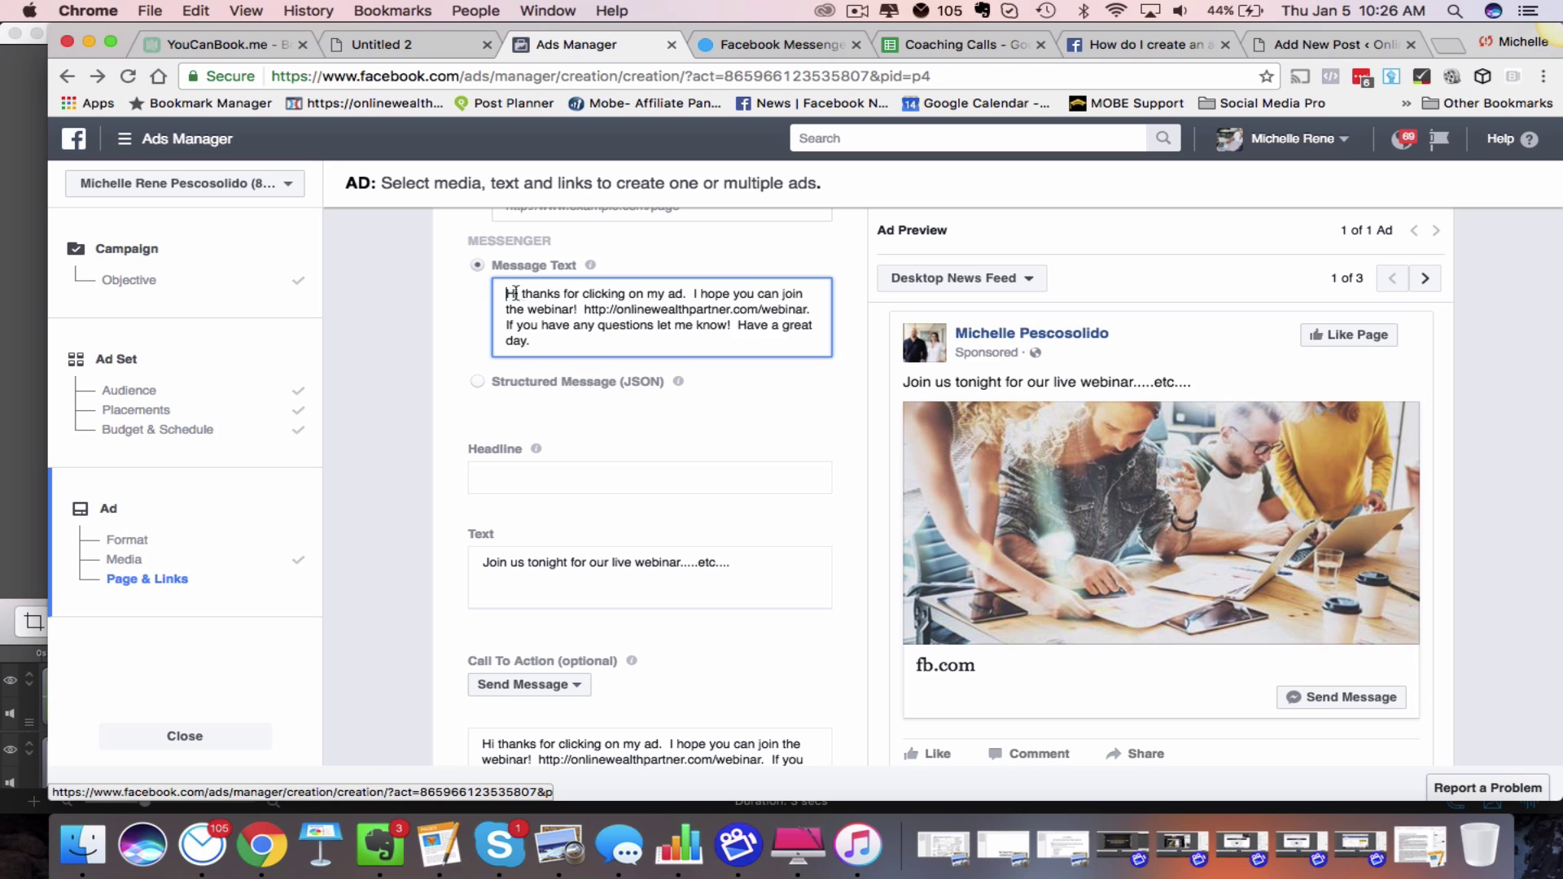
key("super+a")
key("BackSpace")
type("Tha")
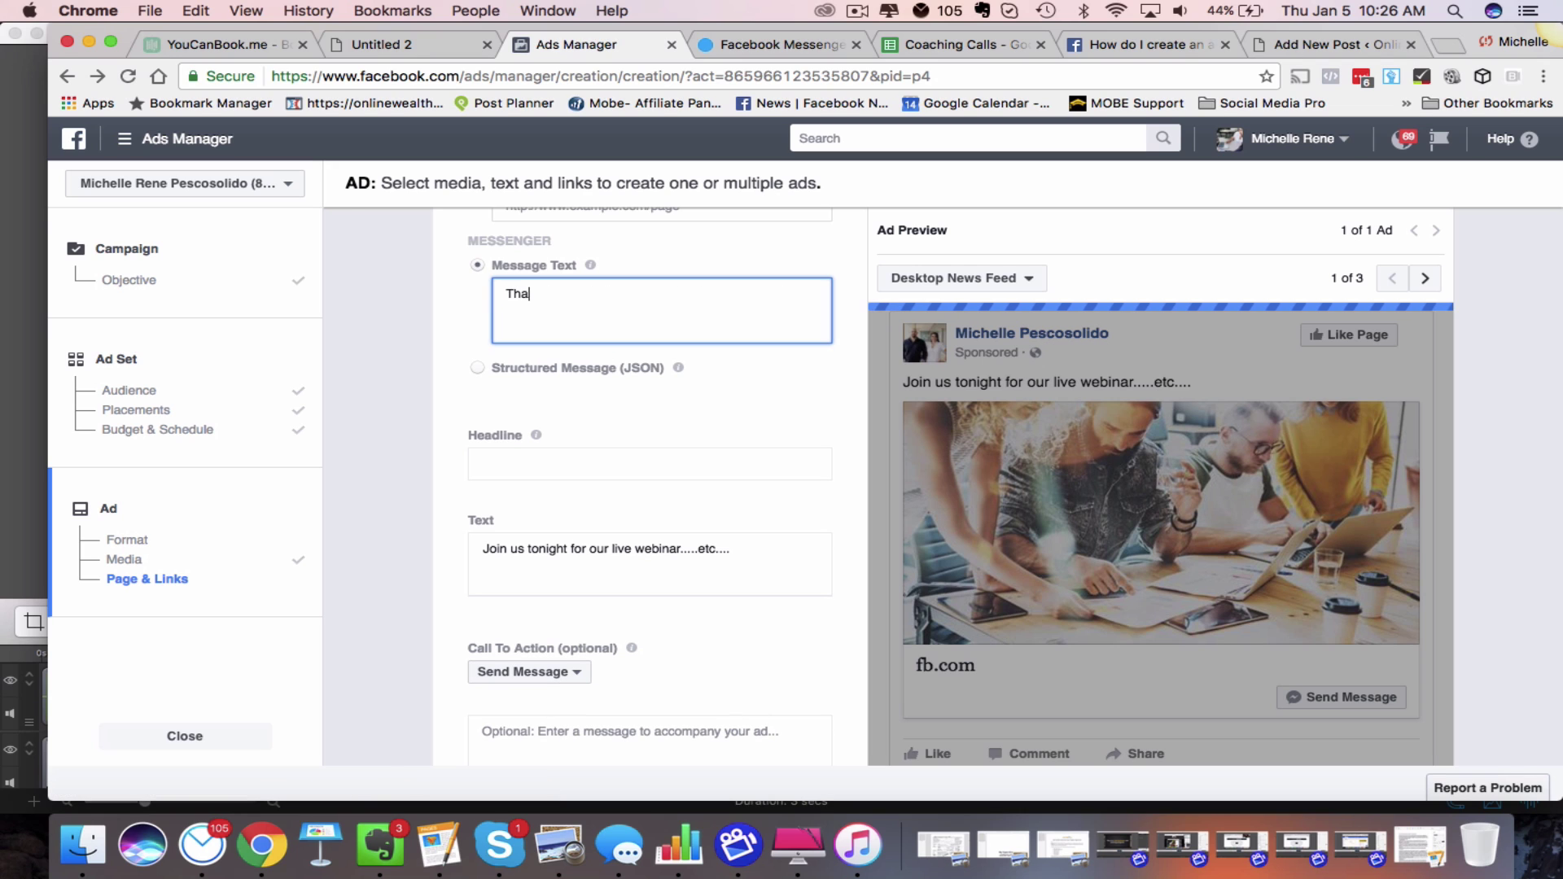
type("nk ")
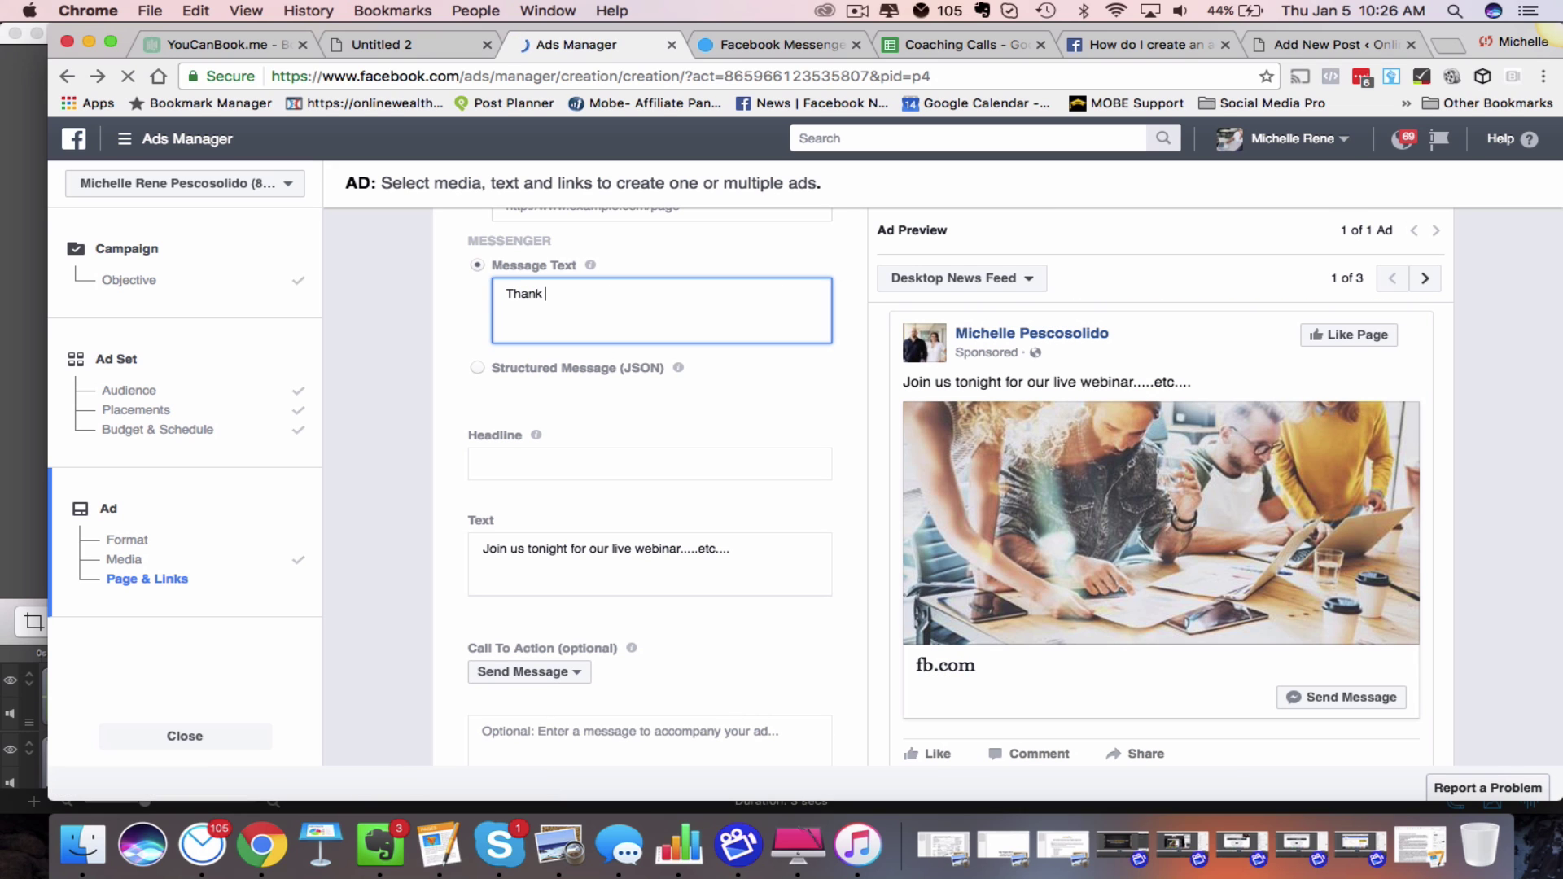
type("you for being a part of ")
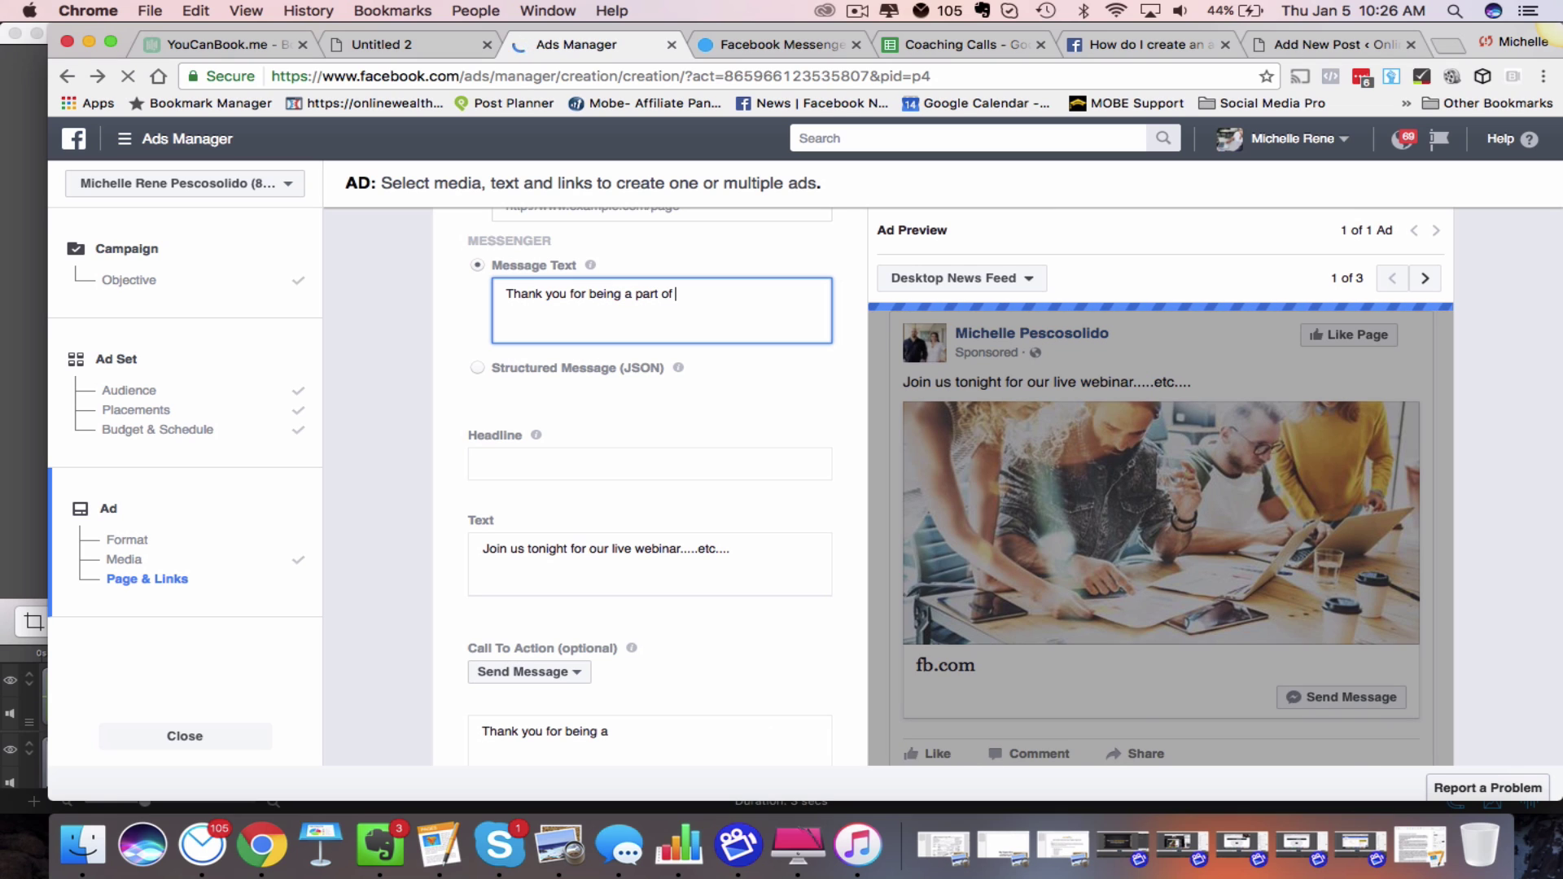
type("our community.  We ")
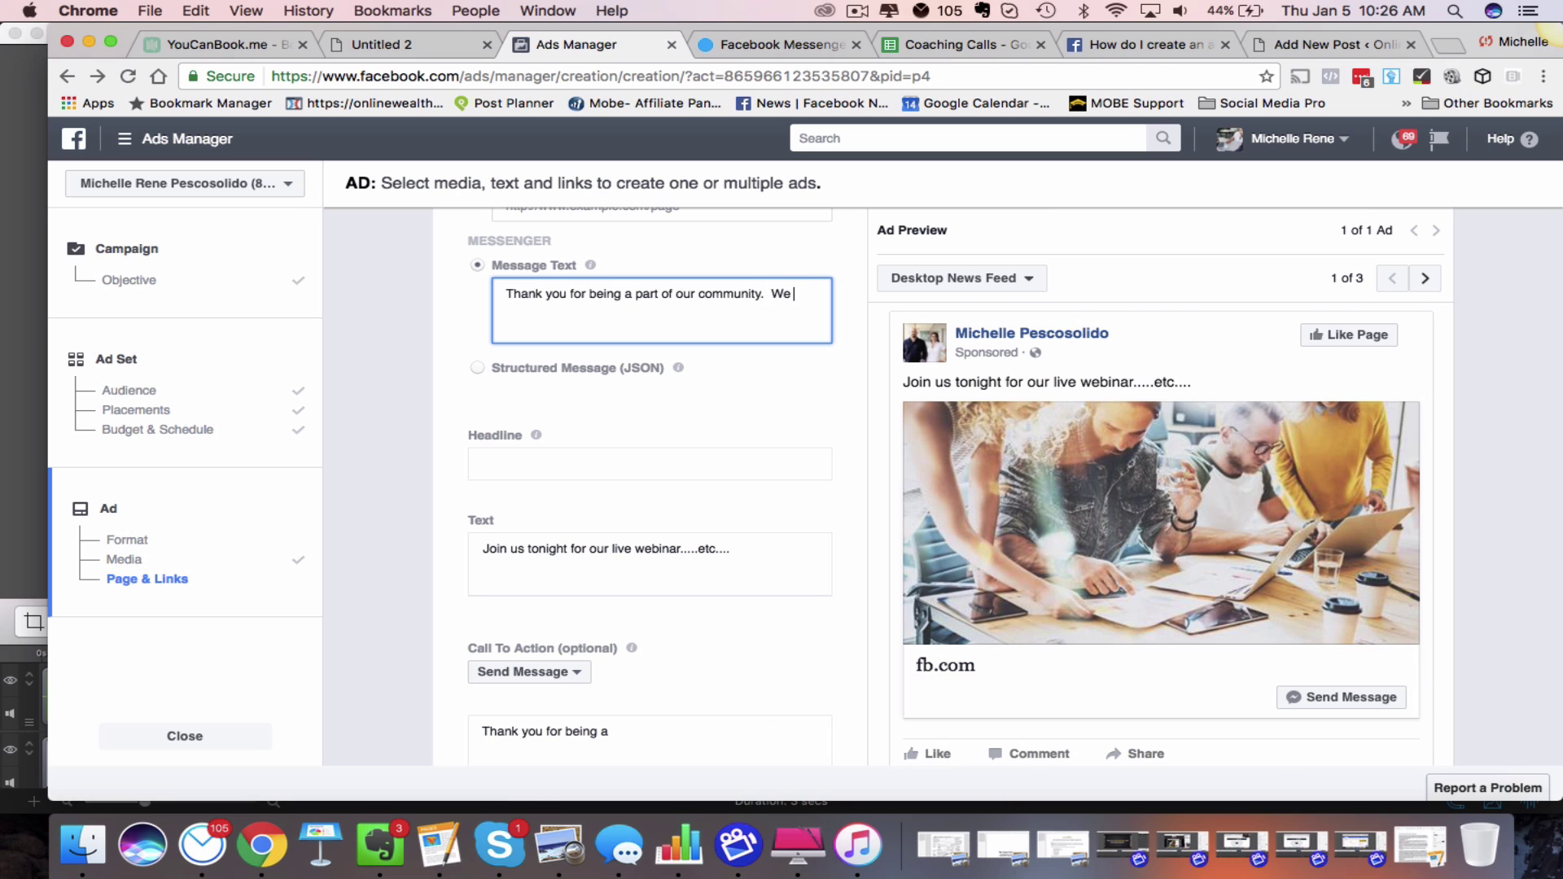
Step: Continue the Messenger message with "We are here to answer any questions you have that relates to building your business online using Facebook."
type("are here to answer any questions you have")
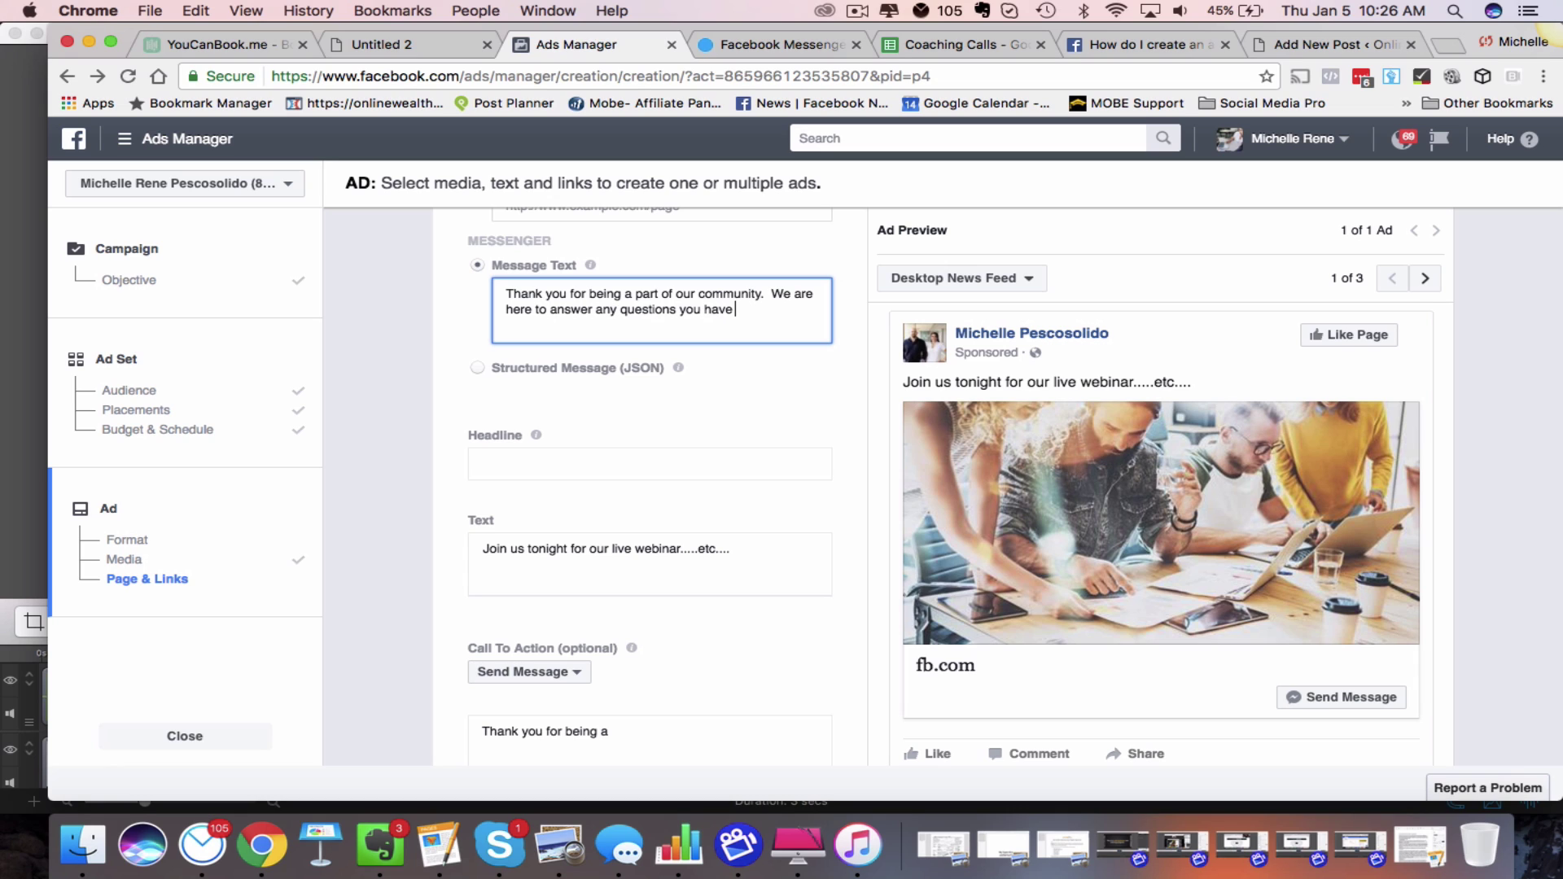
type(" that relates to building your busine")
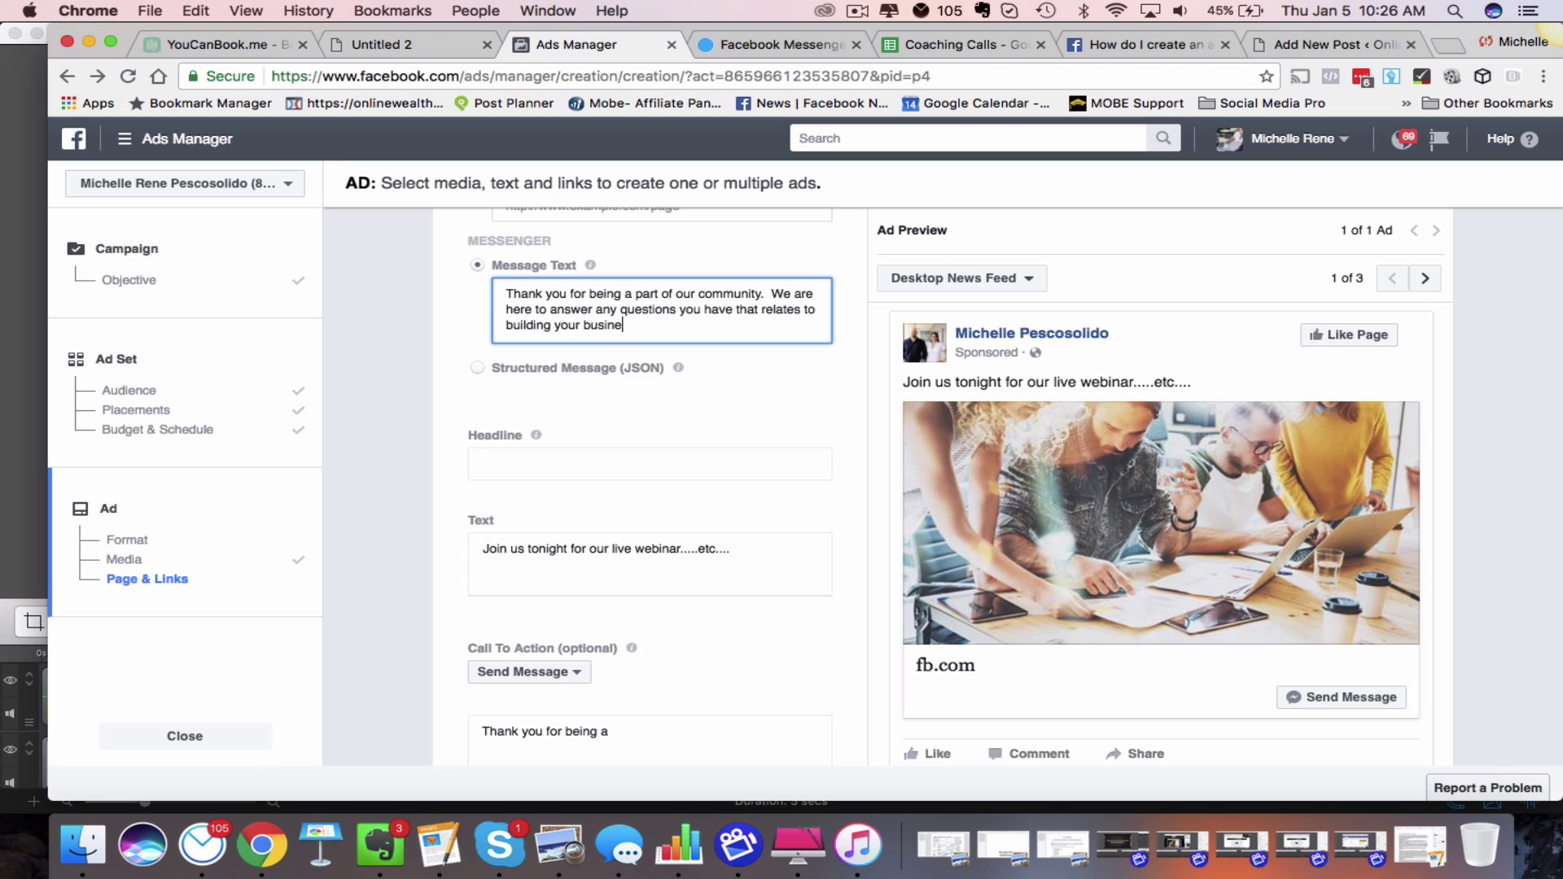
type("ss online using")
left_click(665, 437)
Step: Replace the ad text with "What questions do you have? We are here to help!"
scroll(664, 437, "down", 4)
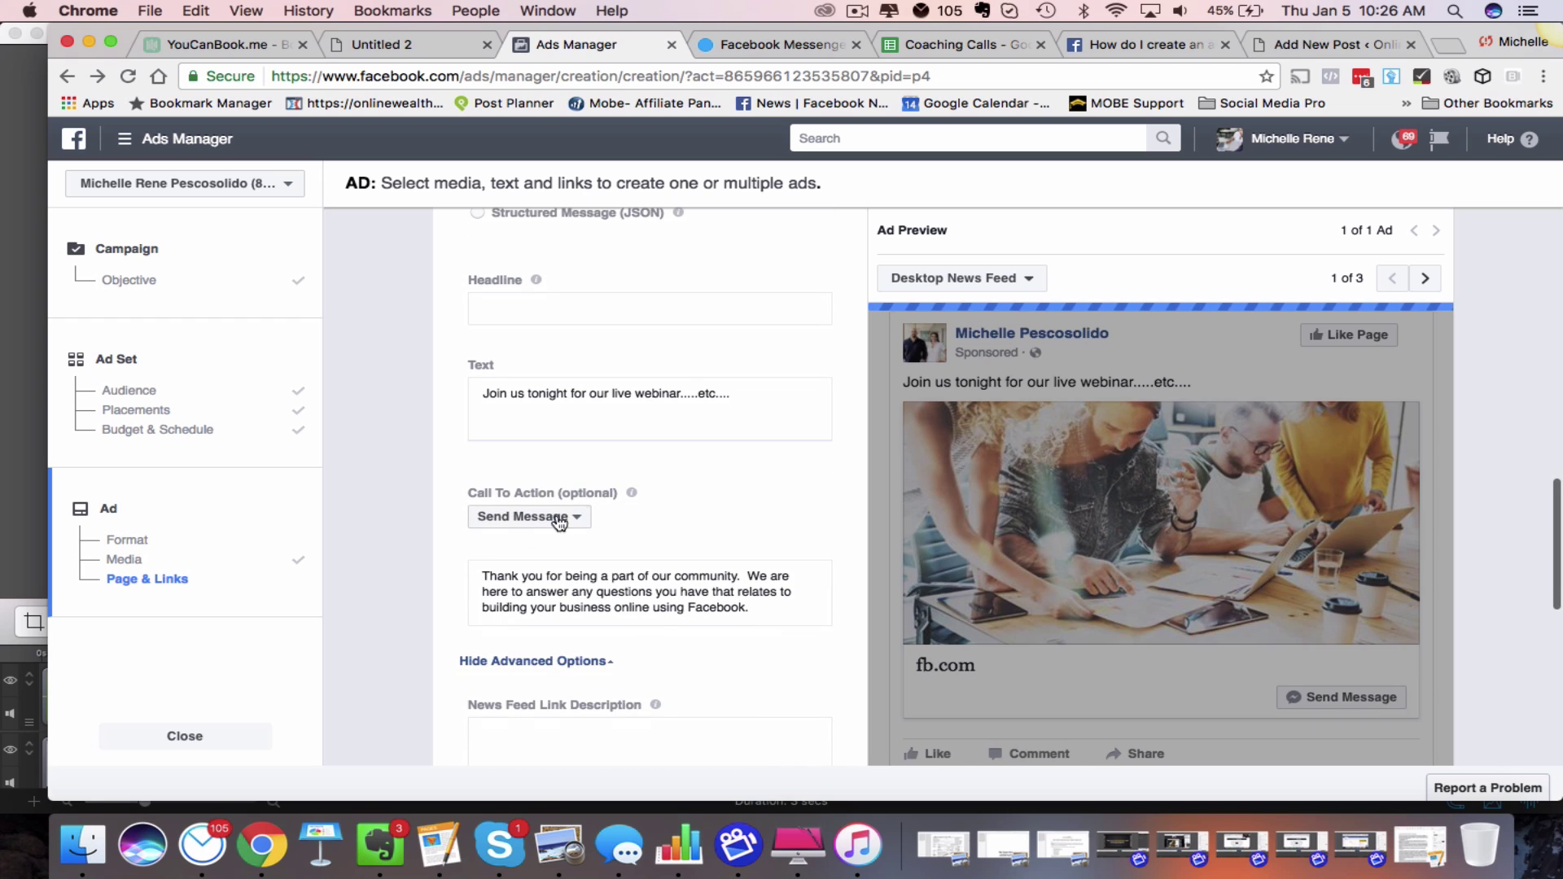
scroll(774, 559, "down", 1)
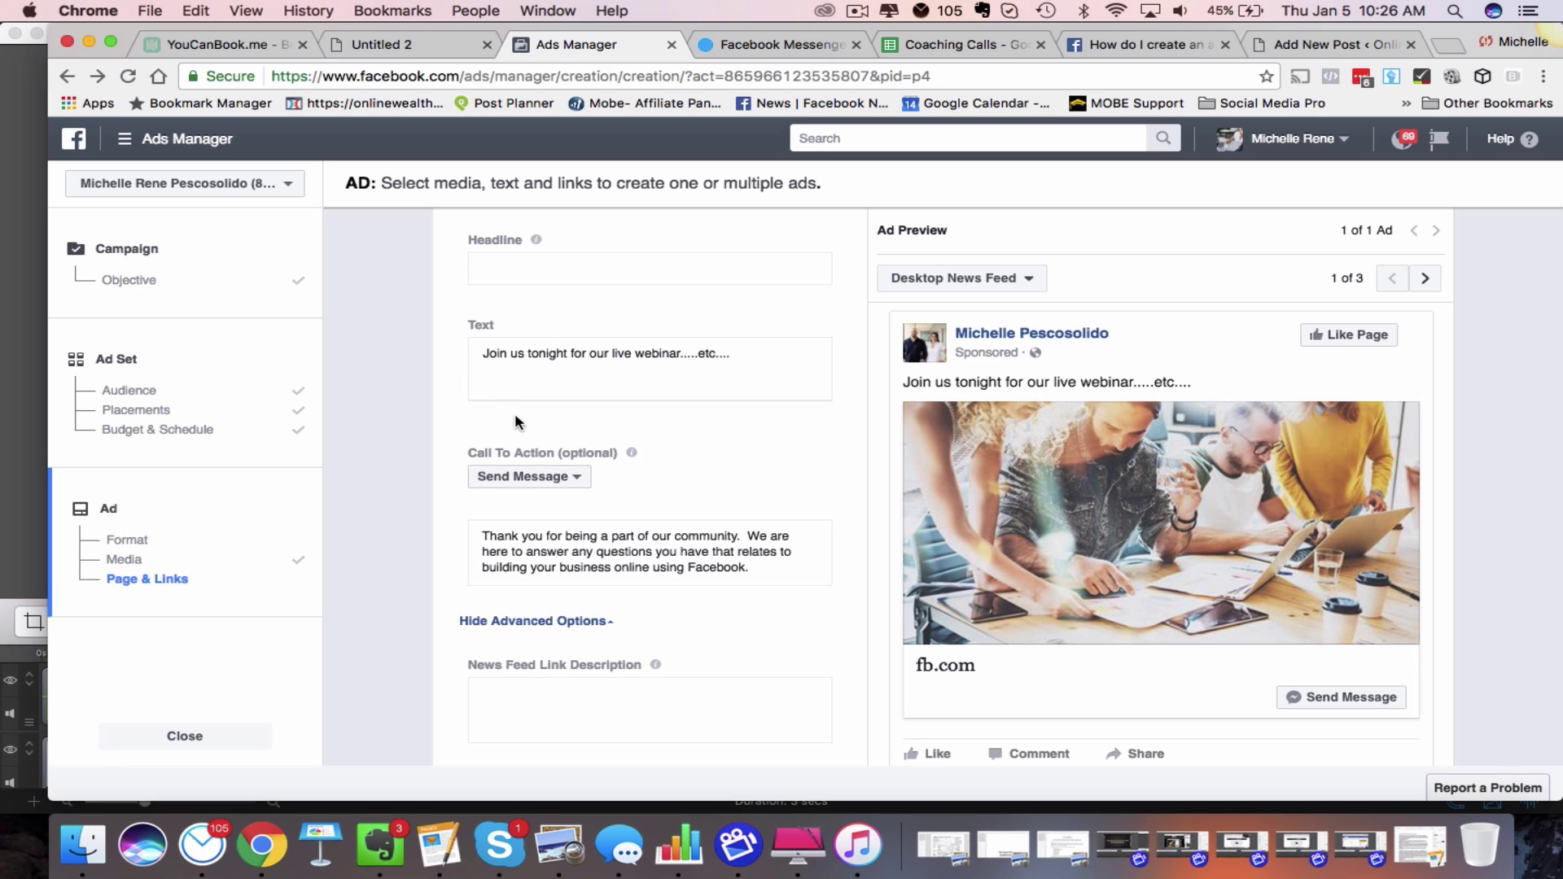
left_click(483, 352)
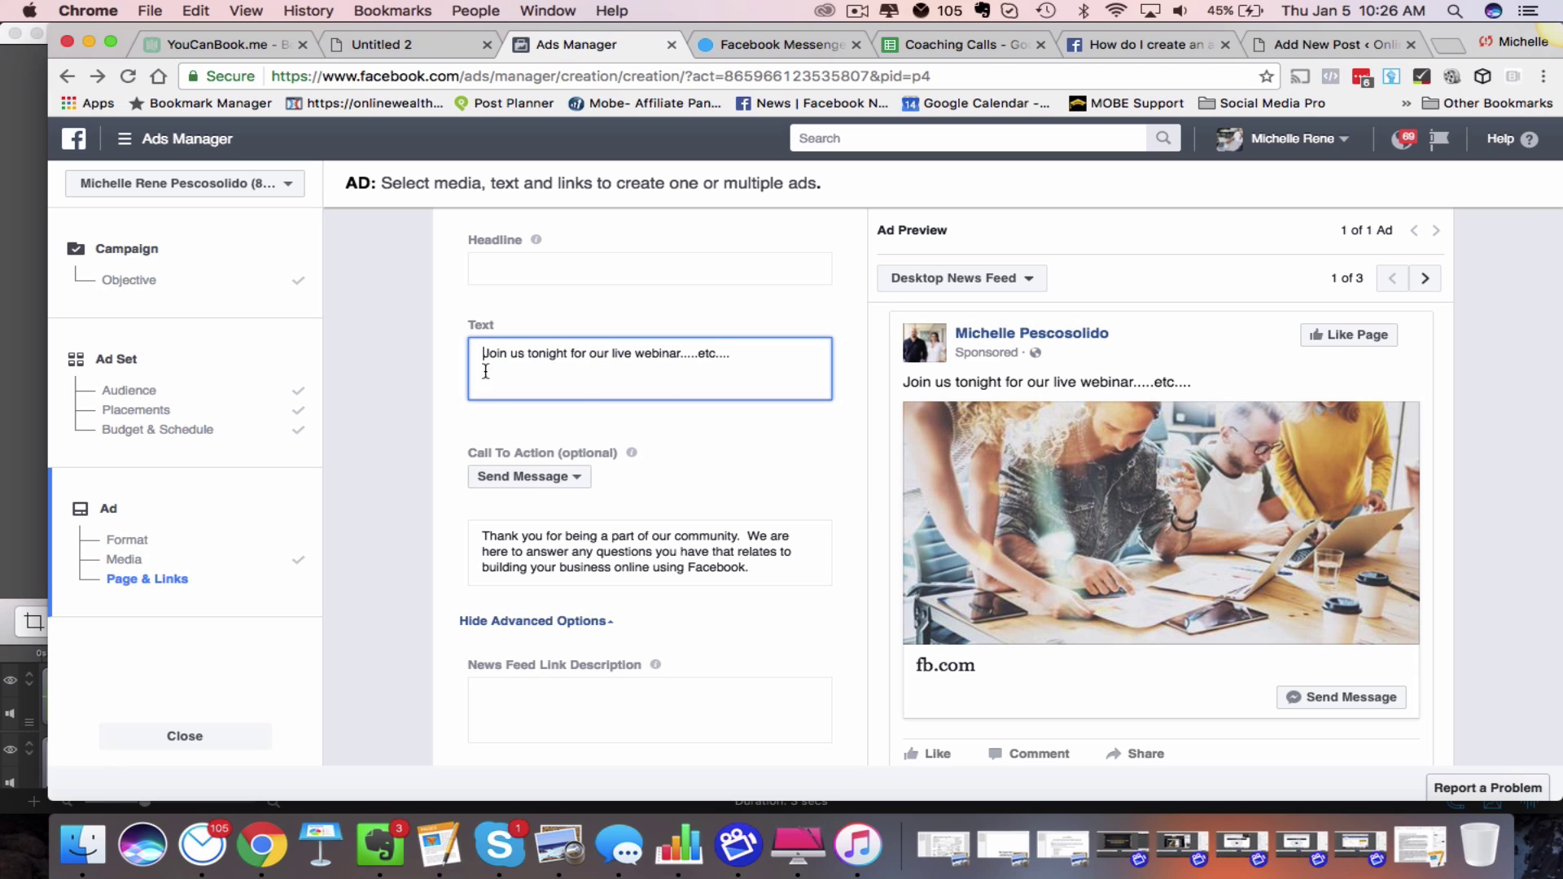
left_click_drag(748, 358, 400, 352)
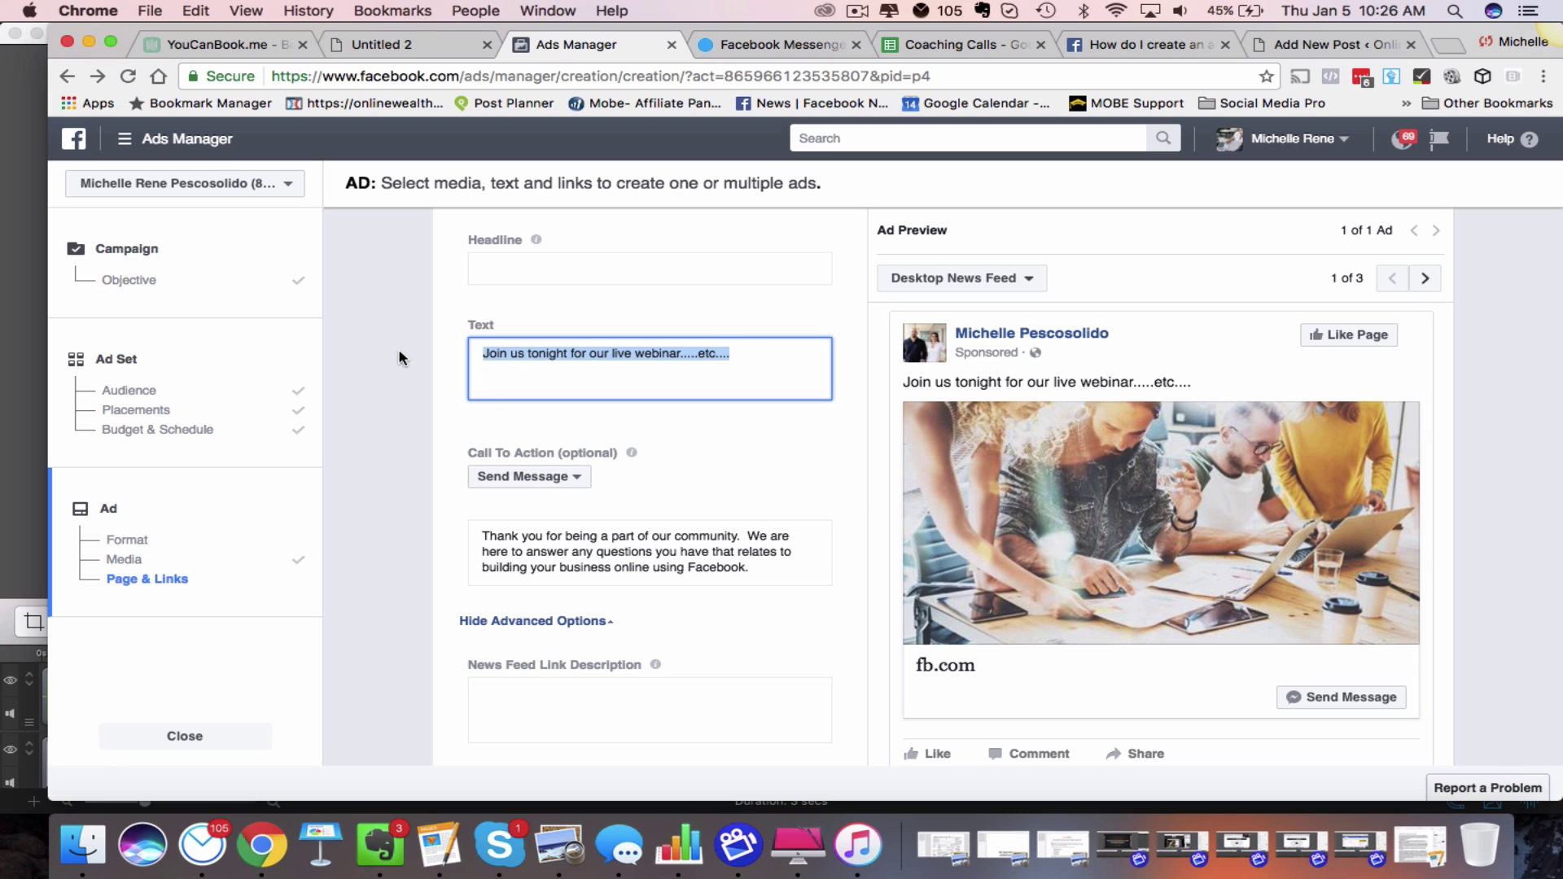
type("What questions do yo")
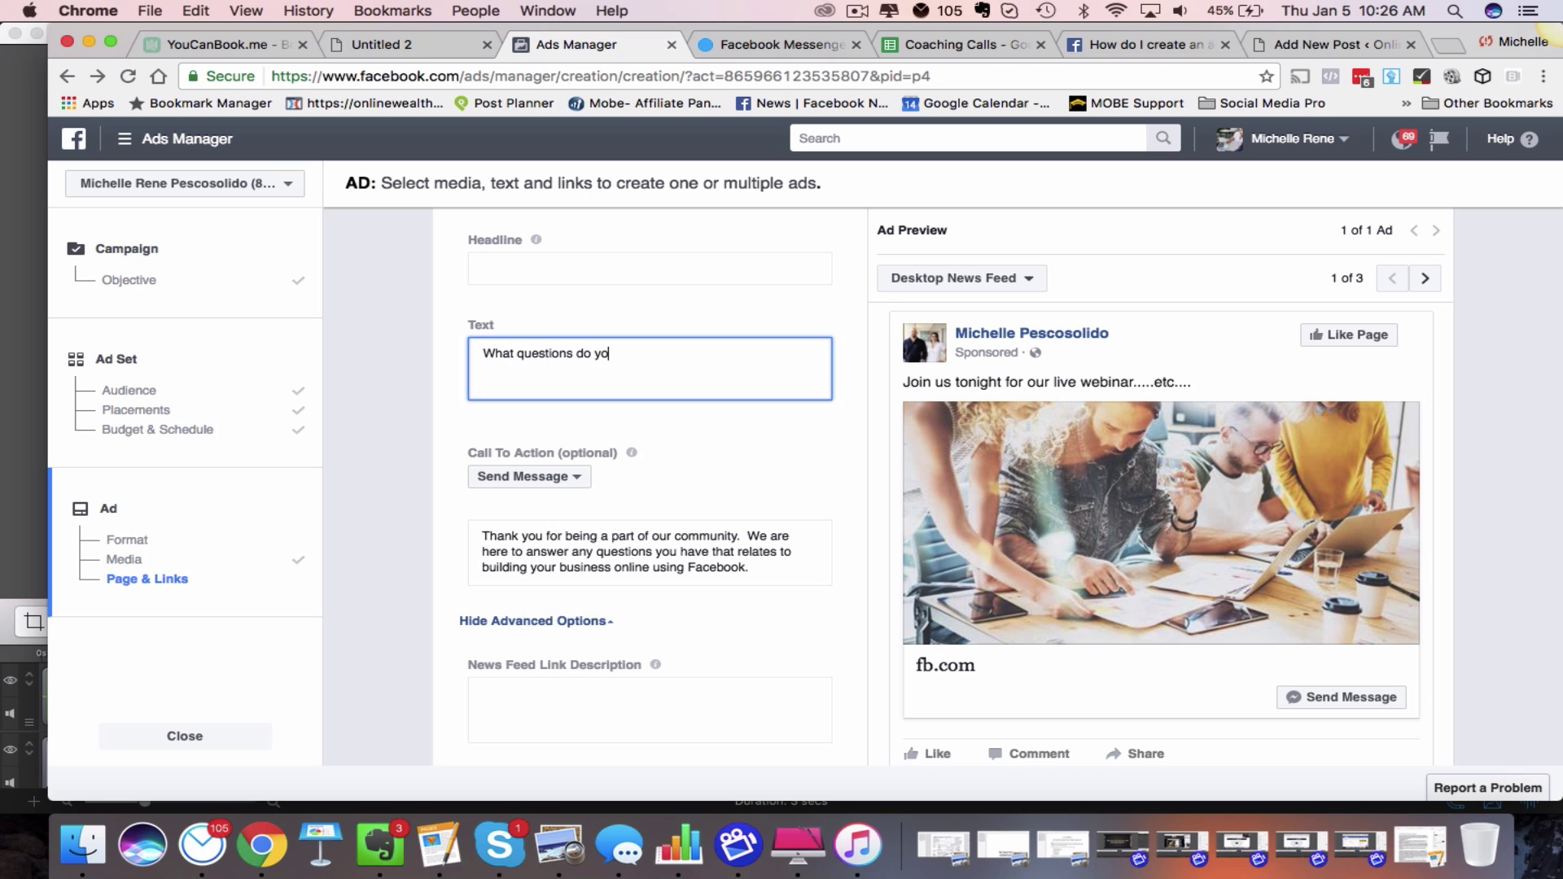
type("u have? We are here to help!")
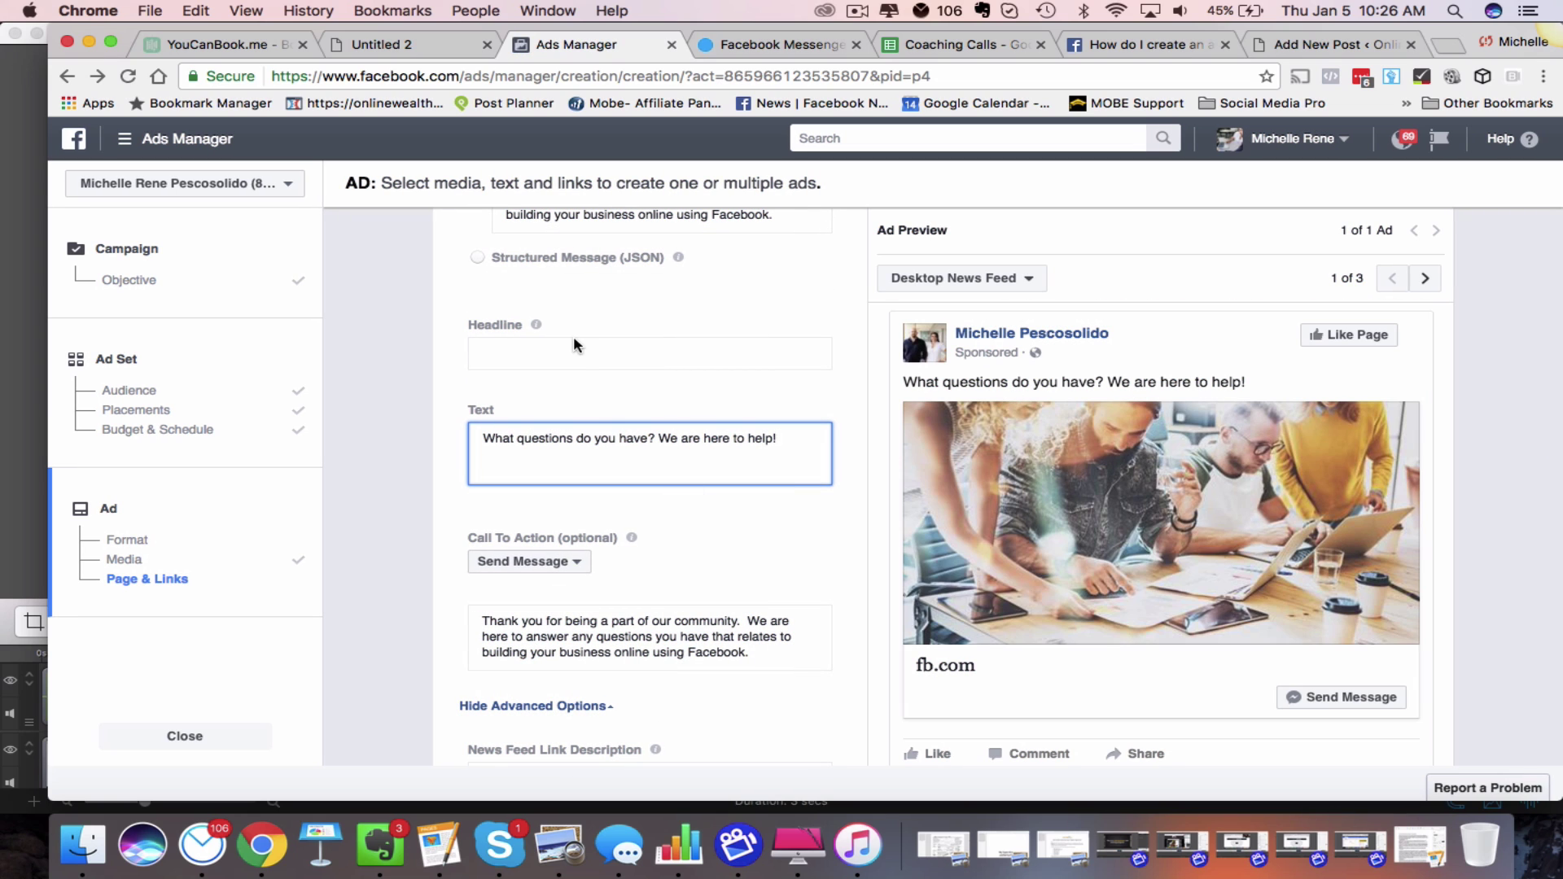
Step: Copy the full Messenger message and append it to the end of the ad text
scroll(573, 335, "up", 3)
scroll(633, 293, "up", 1)
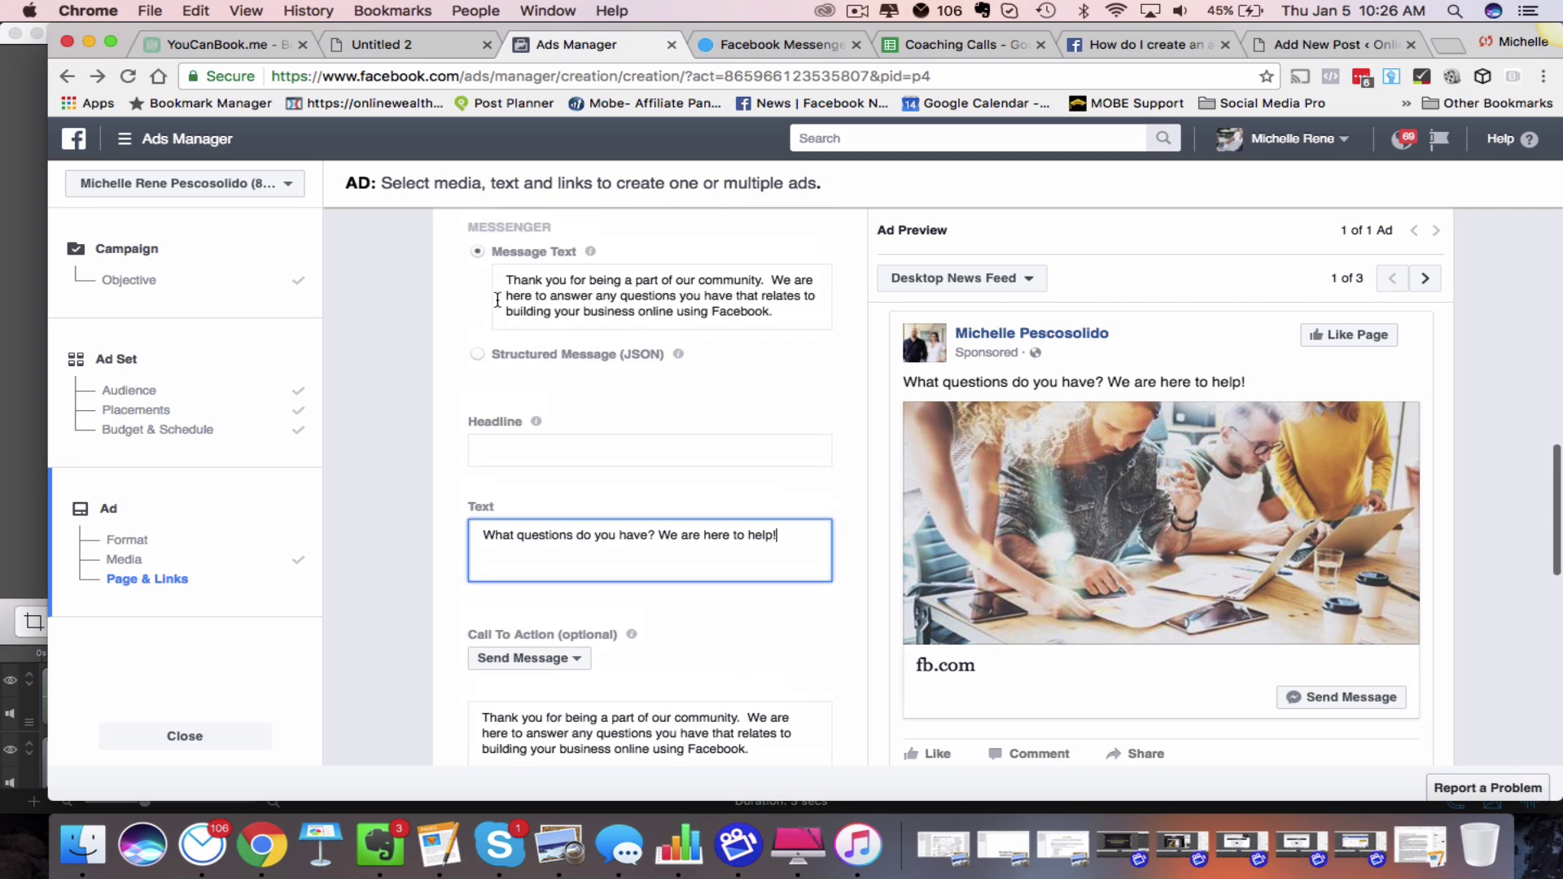
left_click_drag(509, 278, 792, 310)
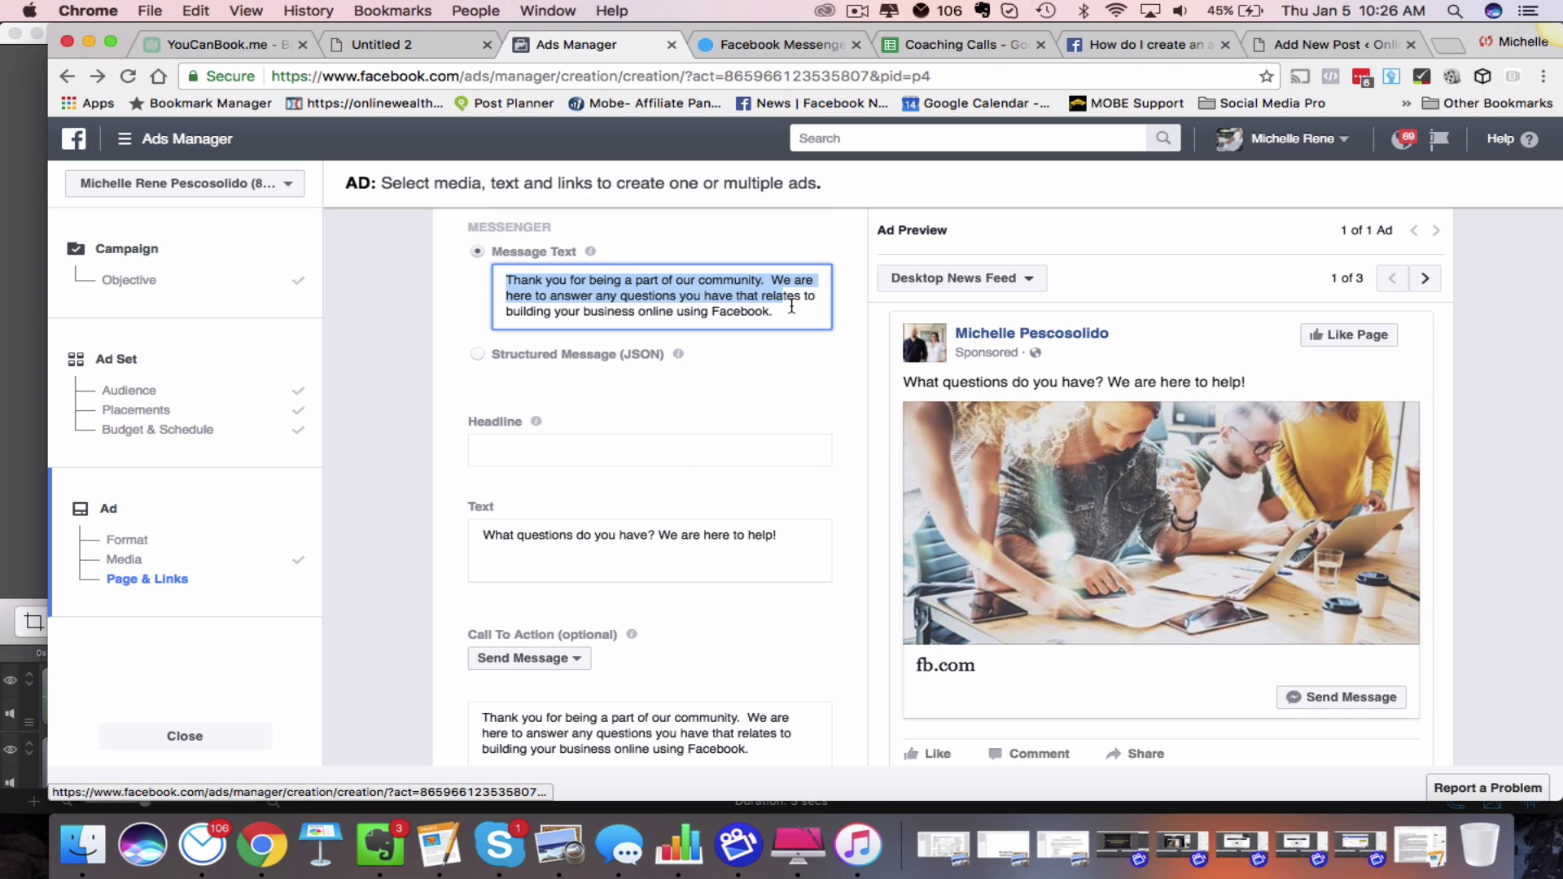
scroll(794, 373, "down", 3)
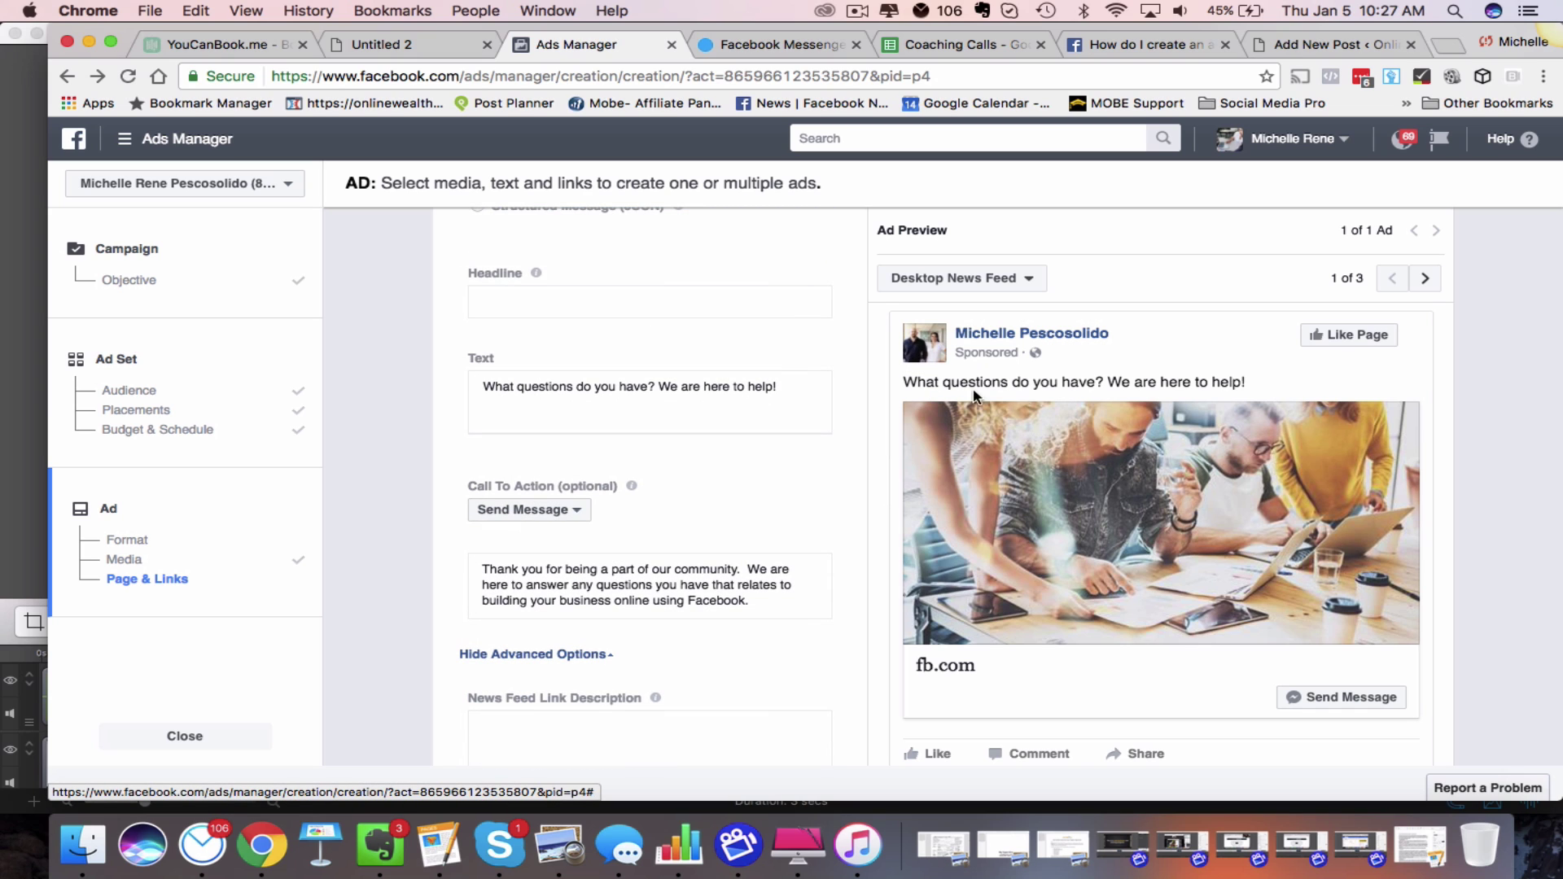
scroll(636, 371, "up", 3)
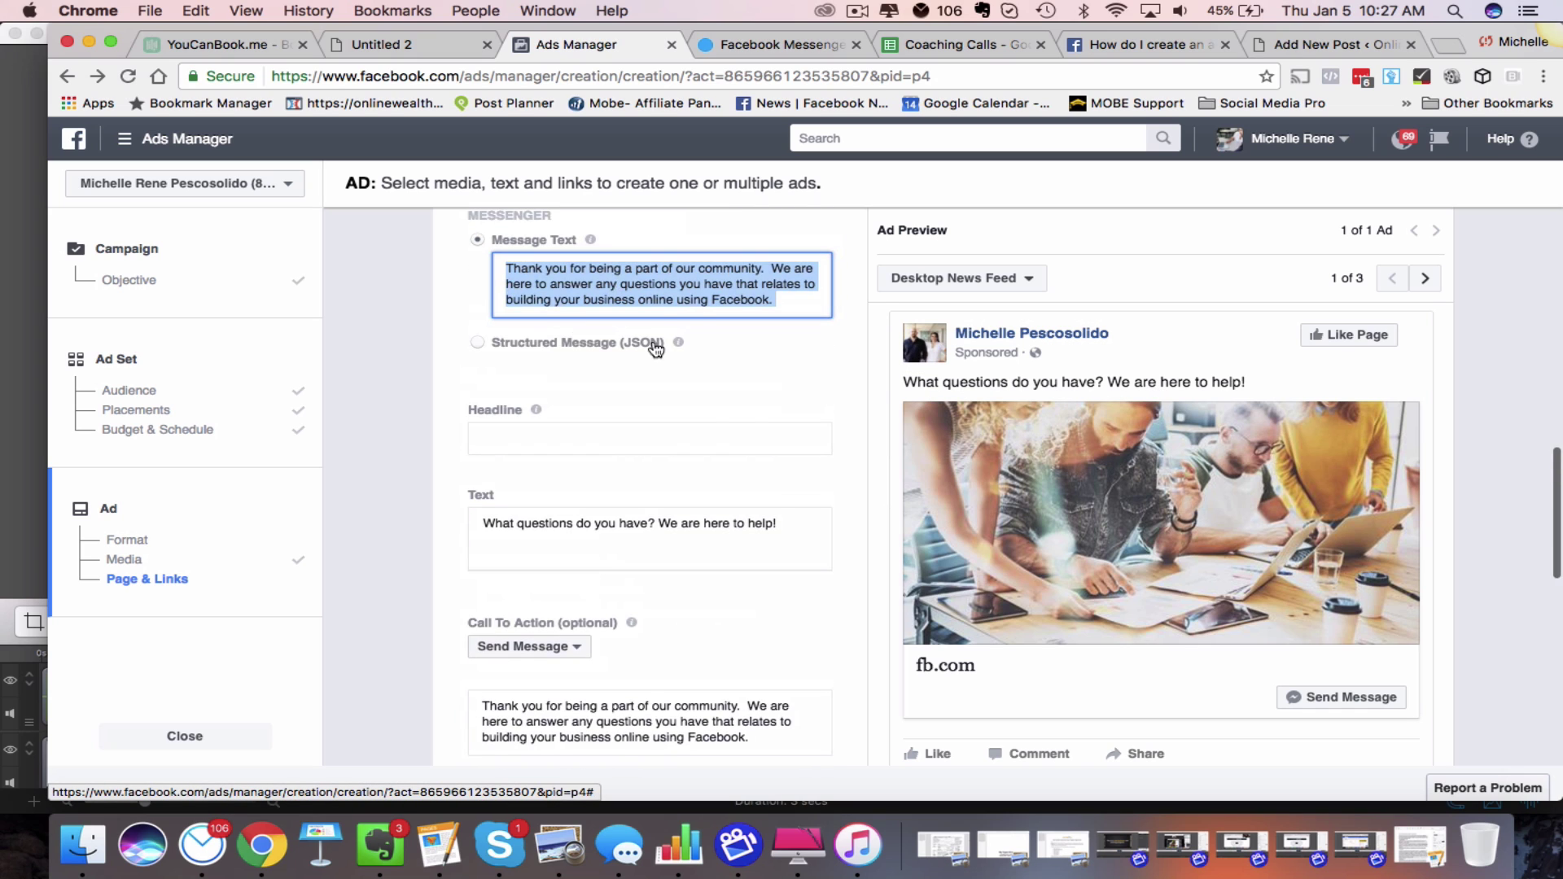
left_click_drag(506, 274, 814, 294)
key("super+c")
left_click_drag(511, 525, 810, 523)
left_click(811, 523)
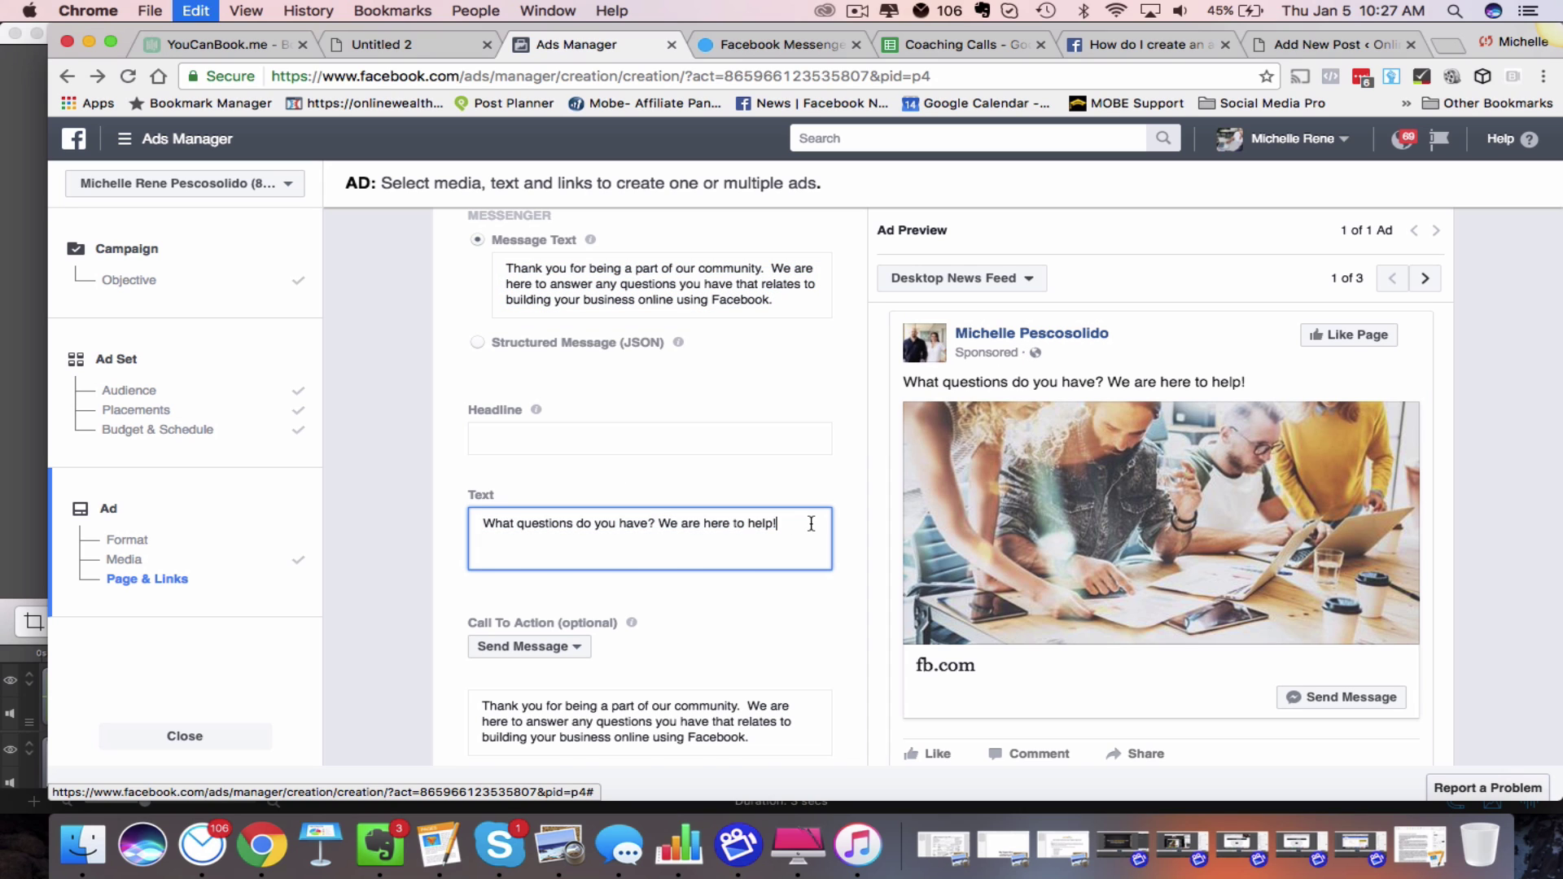
key("super+v")
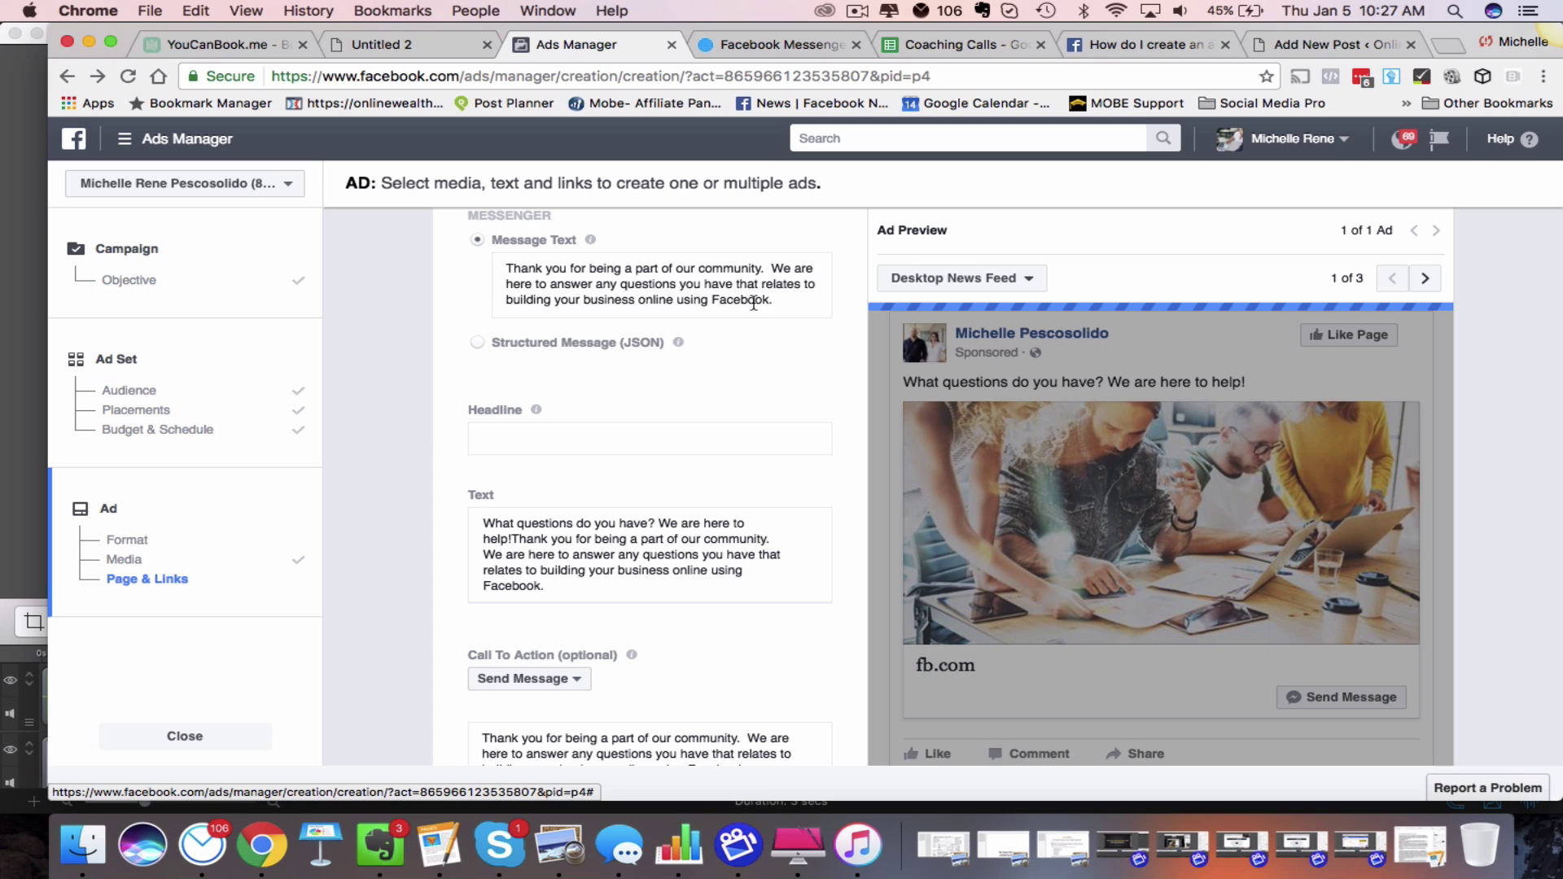
Step: Replace the Messenger message with "Hi we are here to help! What questions do you have?"
left_click_drag(754, 303, 506, 268)
type("Hi wer")
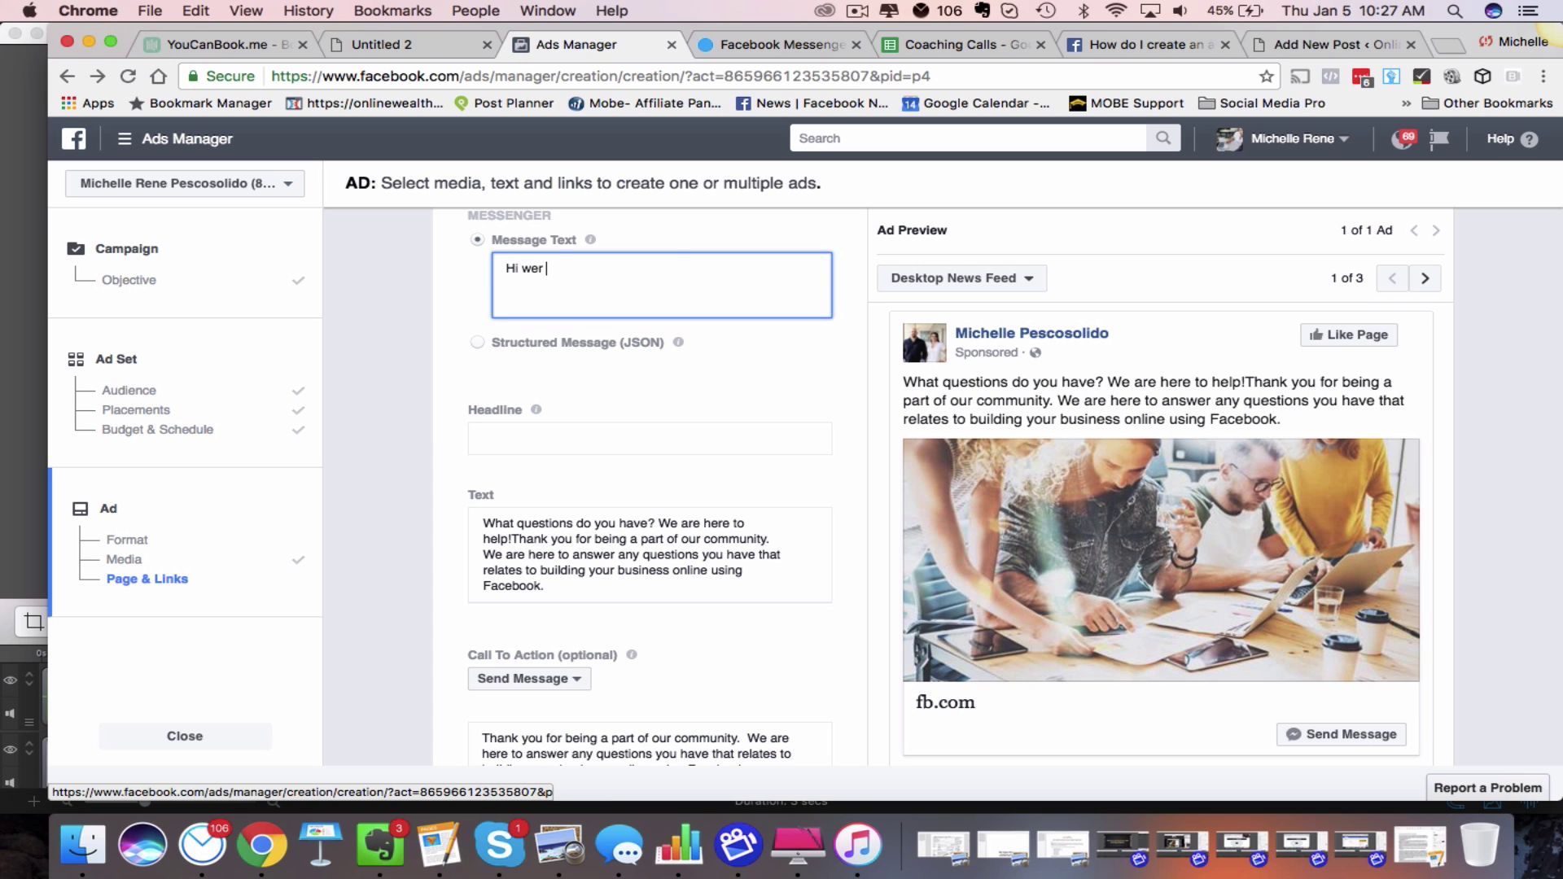
type(" are here to help")
key("BackSpace")
key("BackSpace")
key("BackSpace")
key("BackSpace")
type("re here to help")
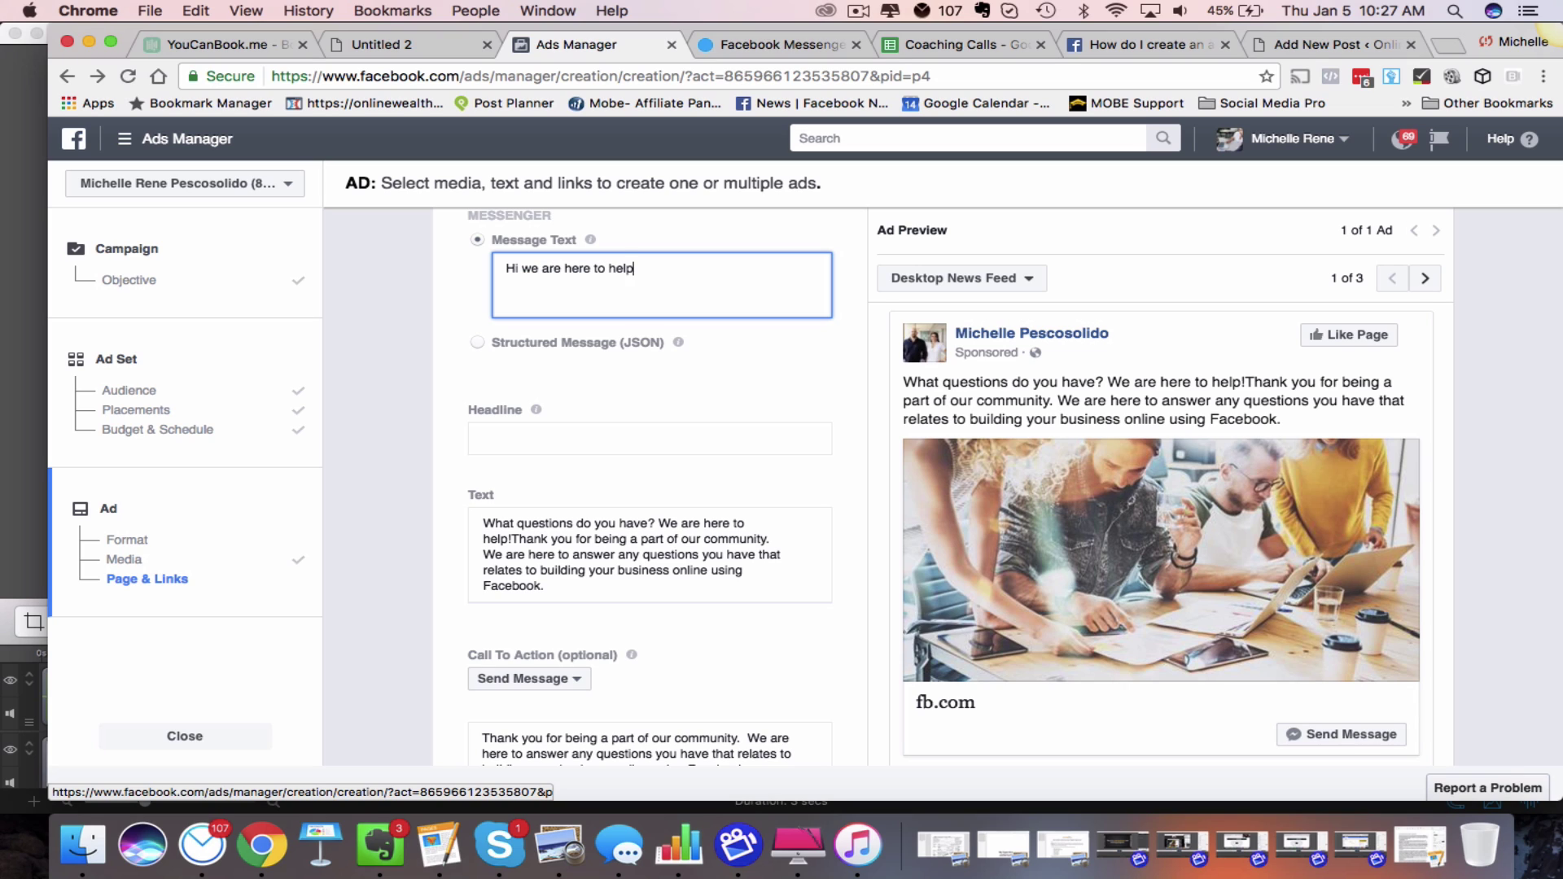
type("!  What qeustion")
key("BackSpace")
type("questions do you have?")
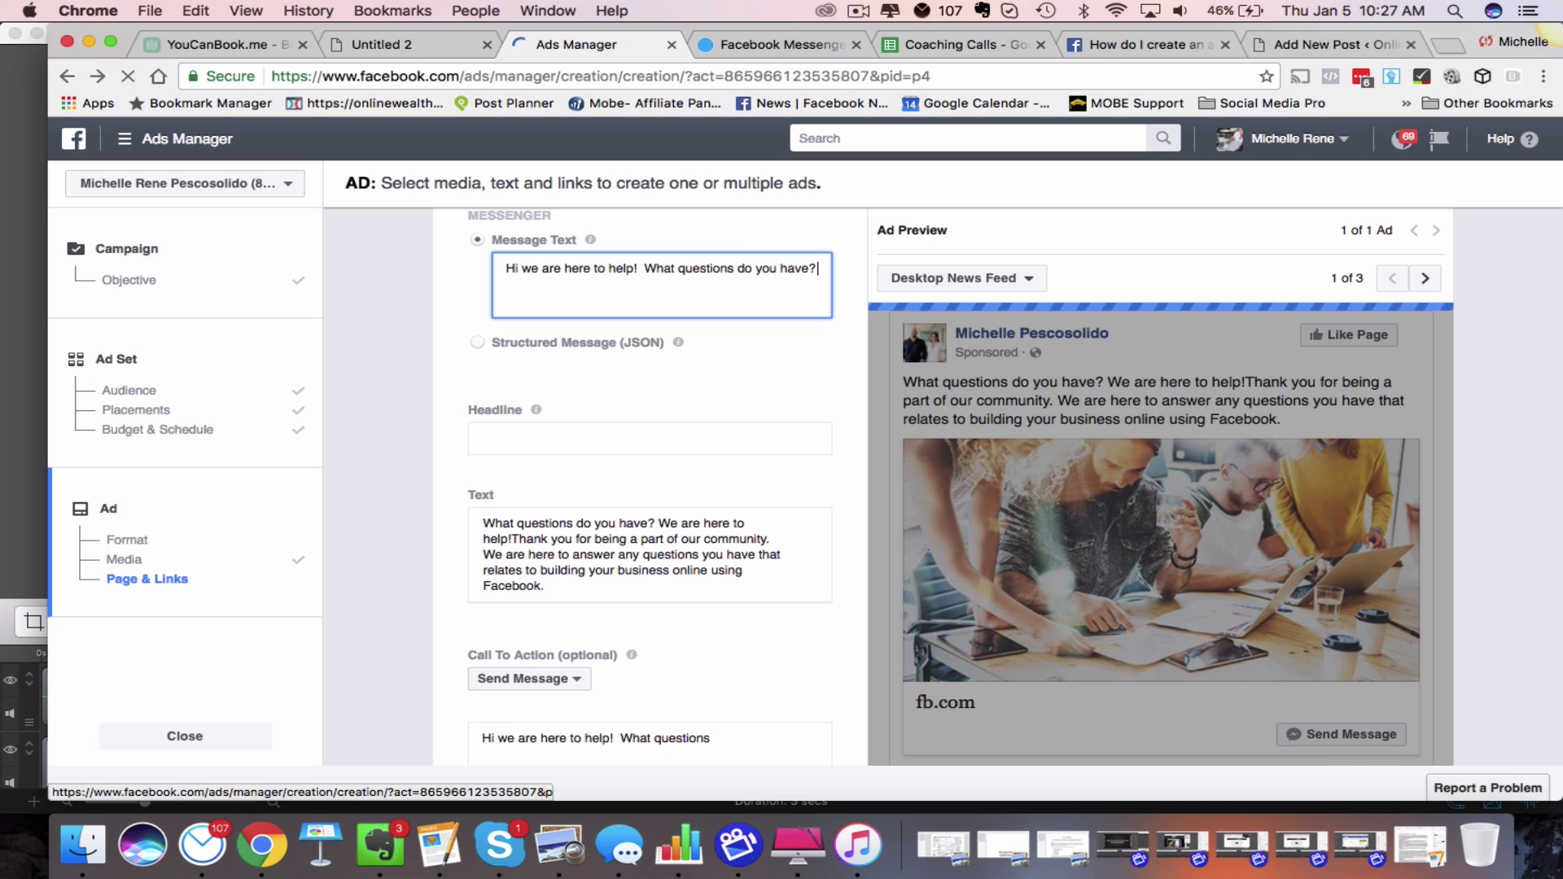
Step: Add a second line to the Messenger message reading "Have a great day! We look forward to hearing from you soon."
key("Return")
type("Have a great day")
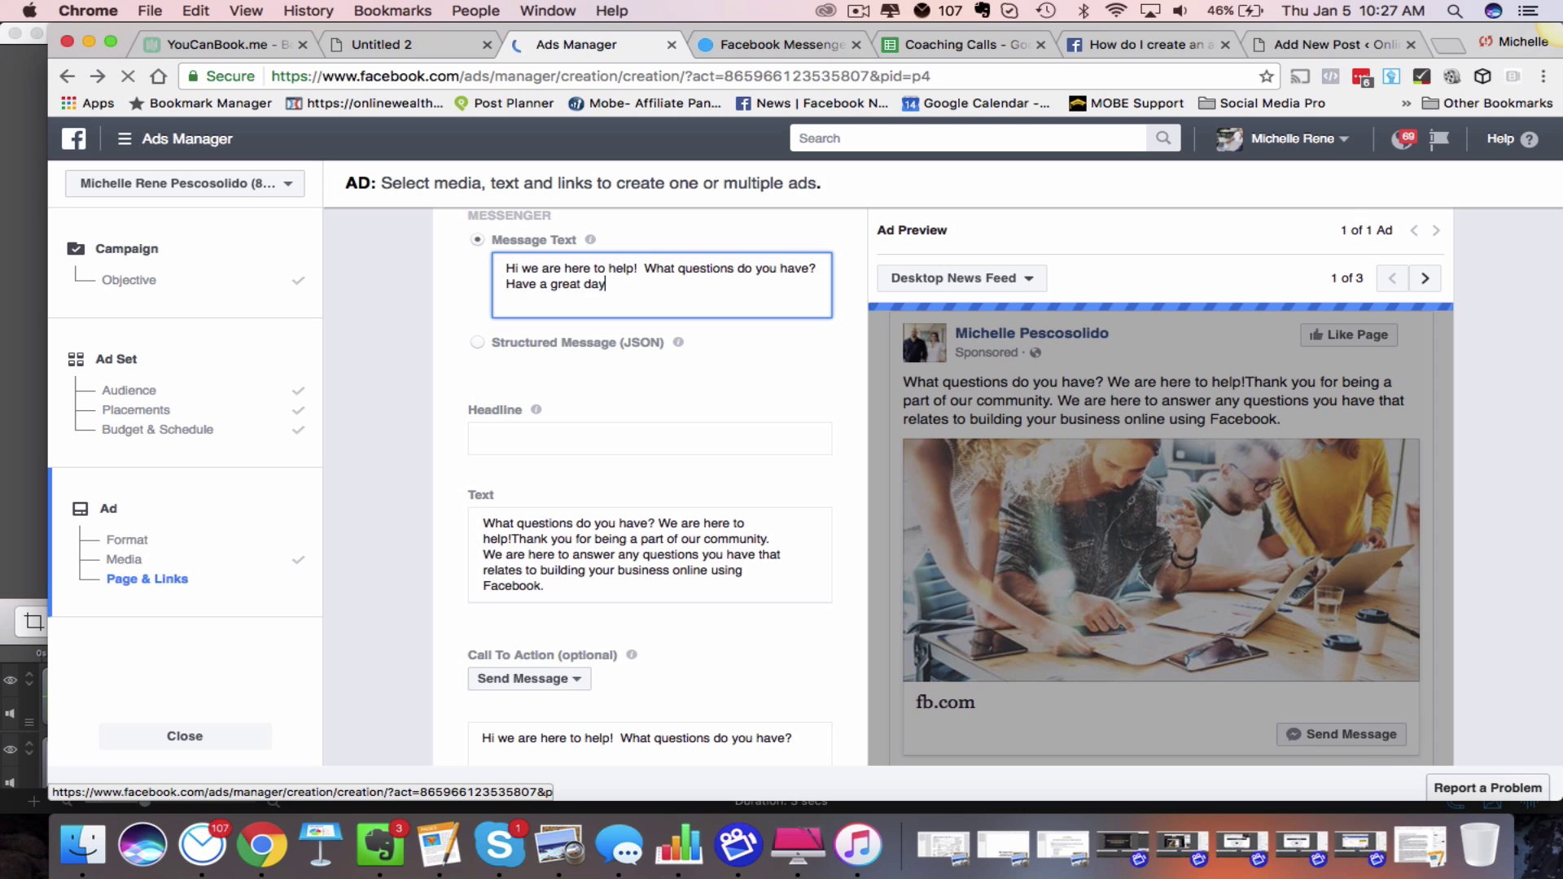
type("! We look forward")
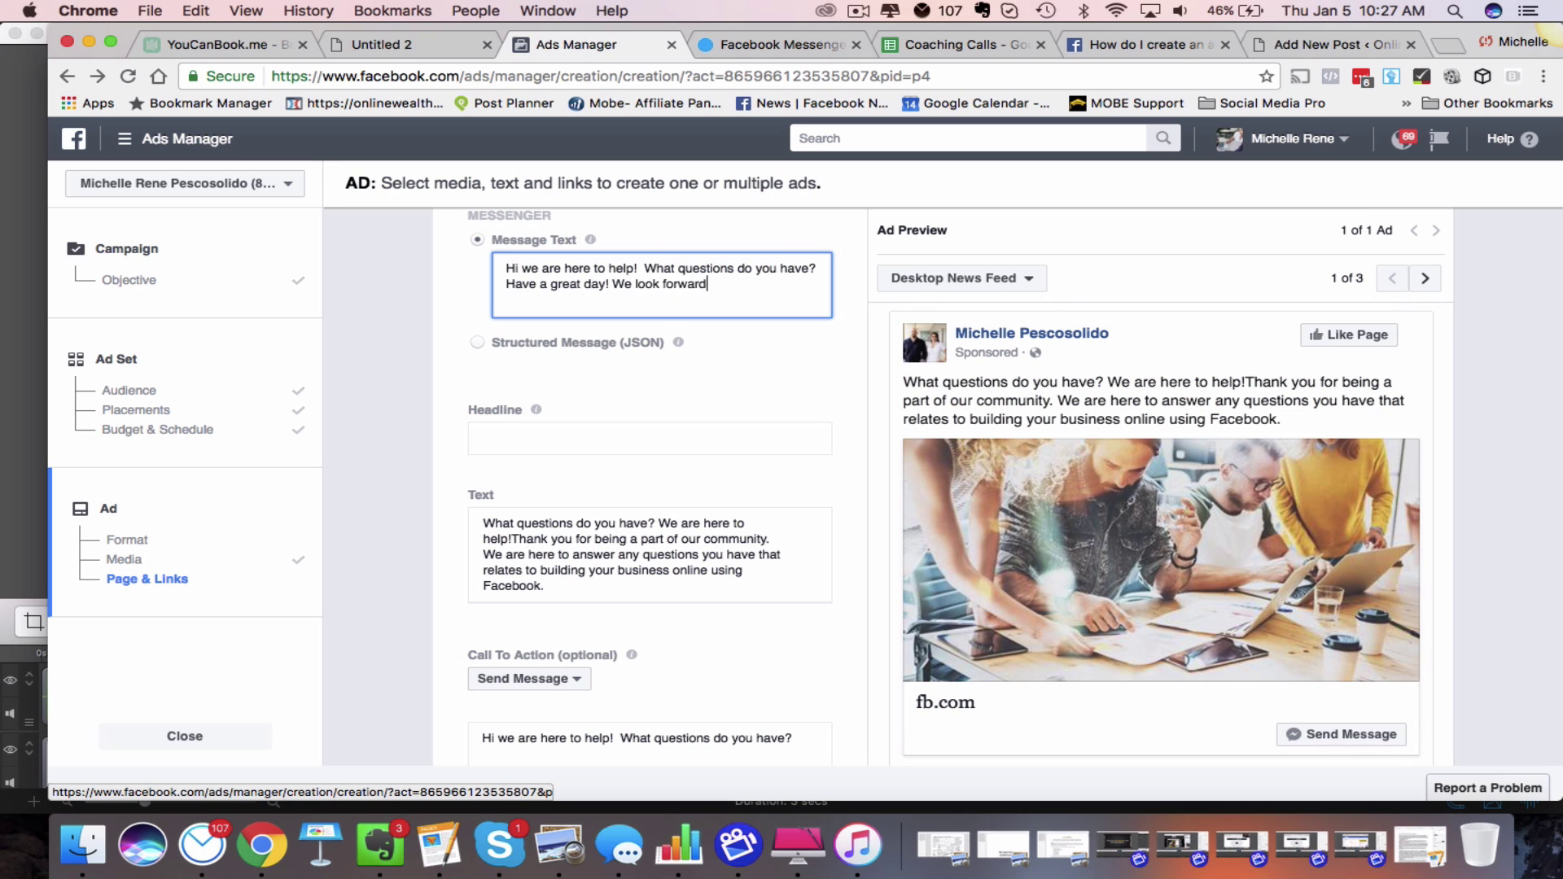
type(" to hearing from you soon.")
scroll(668, 363, "down", 1)
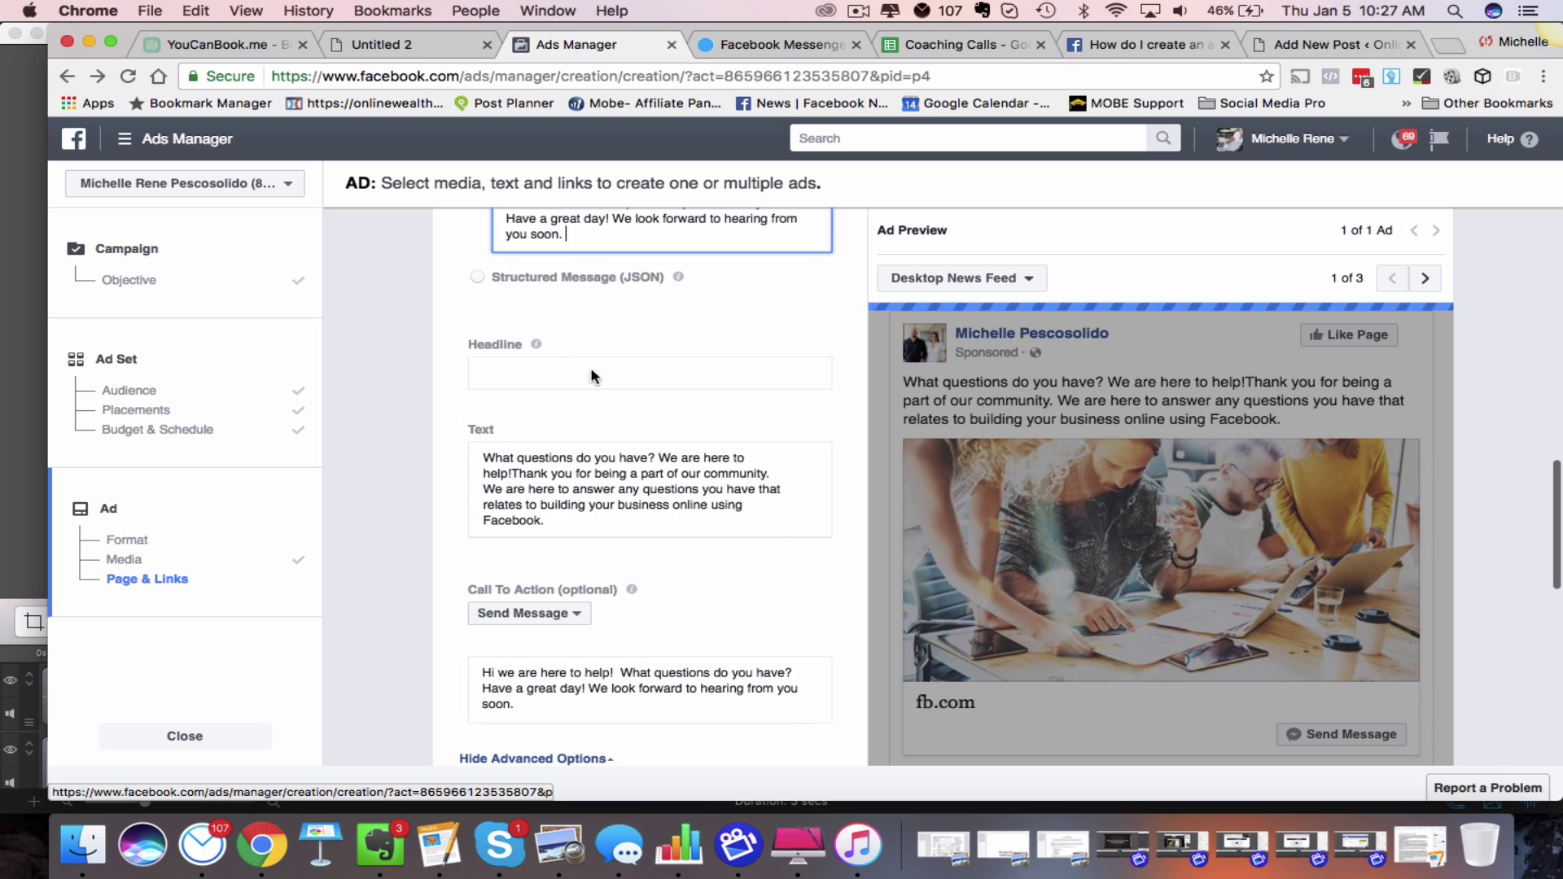
scroll(777, 364, "up", 1)
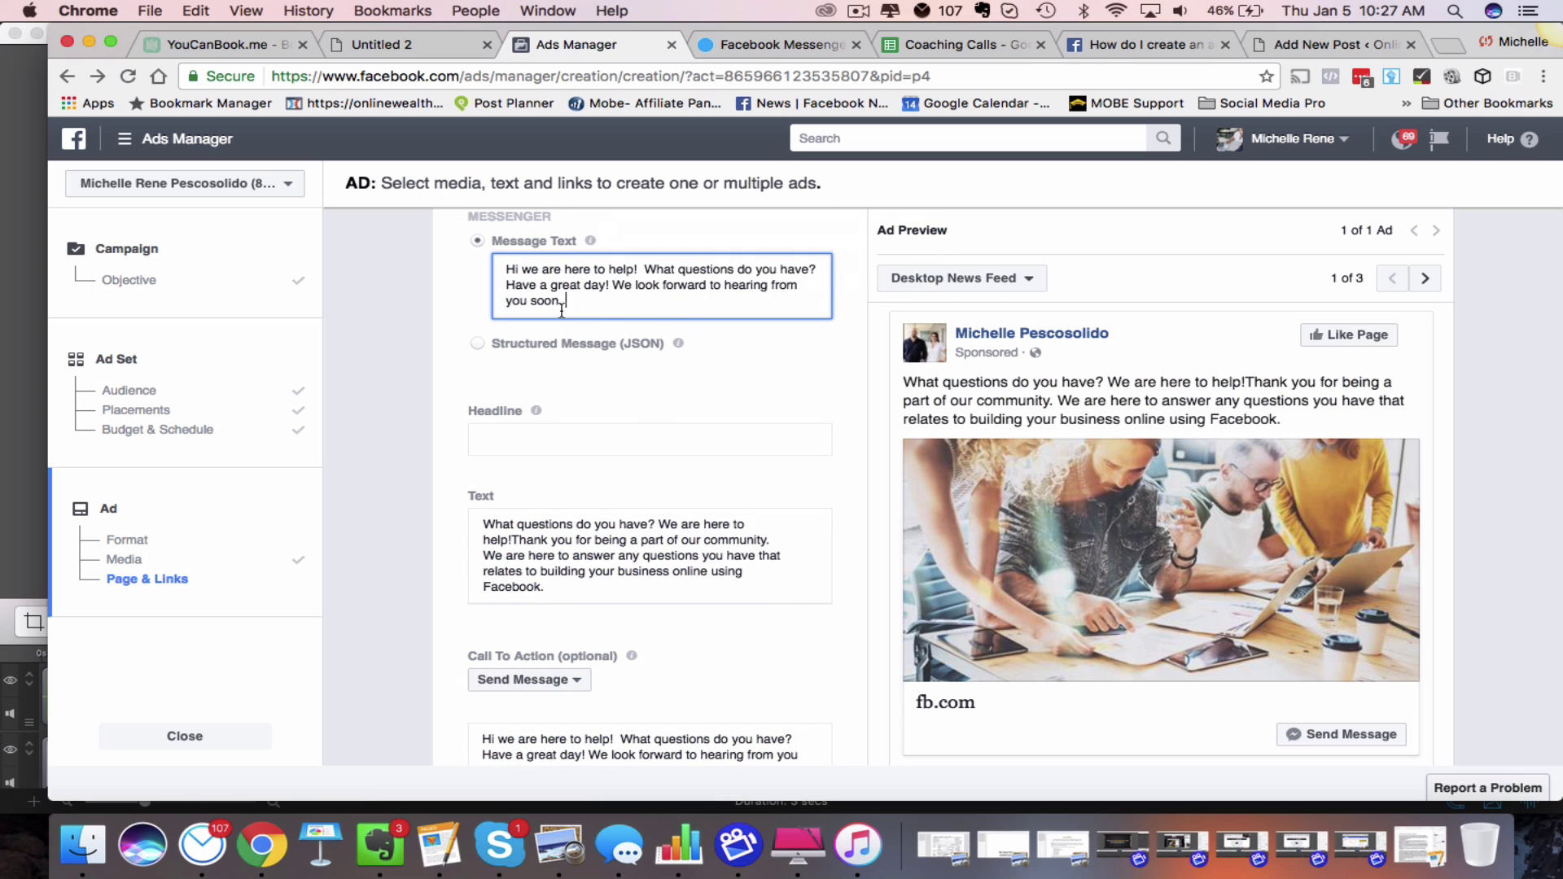
Step: Enter the News Feed link description as the advertisers' first names followed by "are committed to helping you succeed online."
scroll(659, 424, "down", 5)
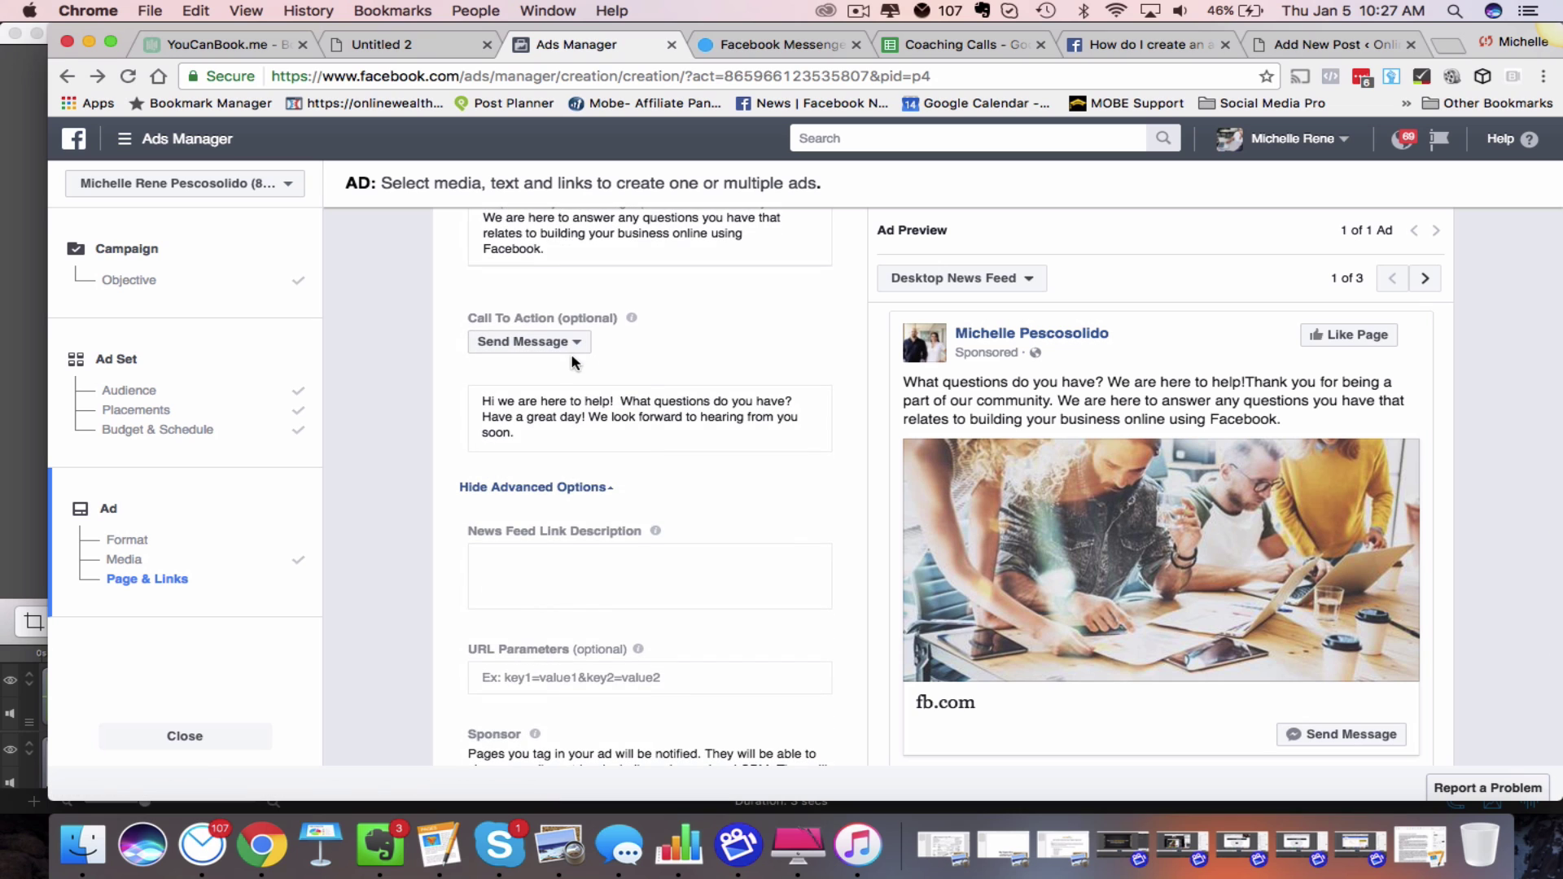
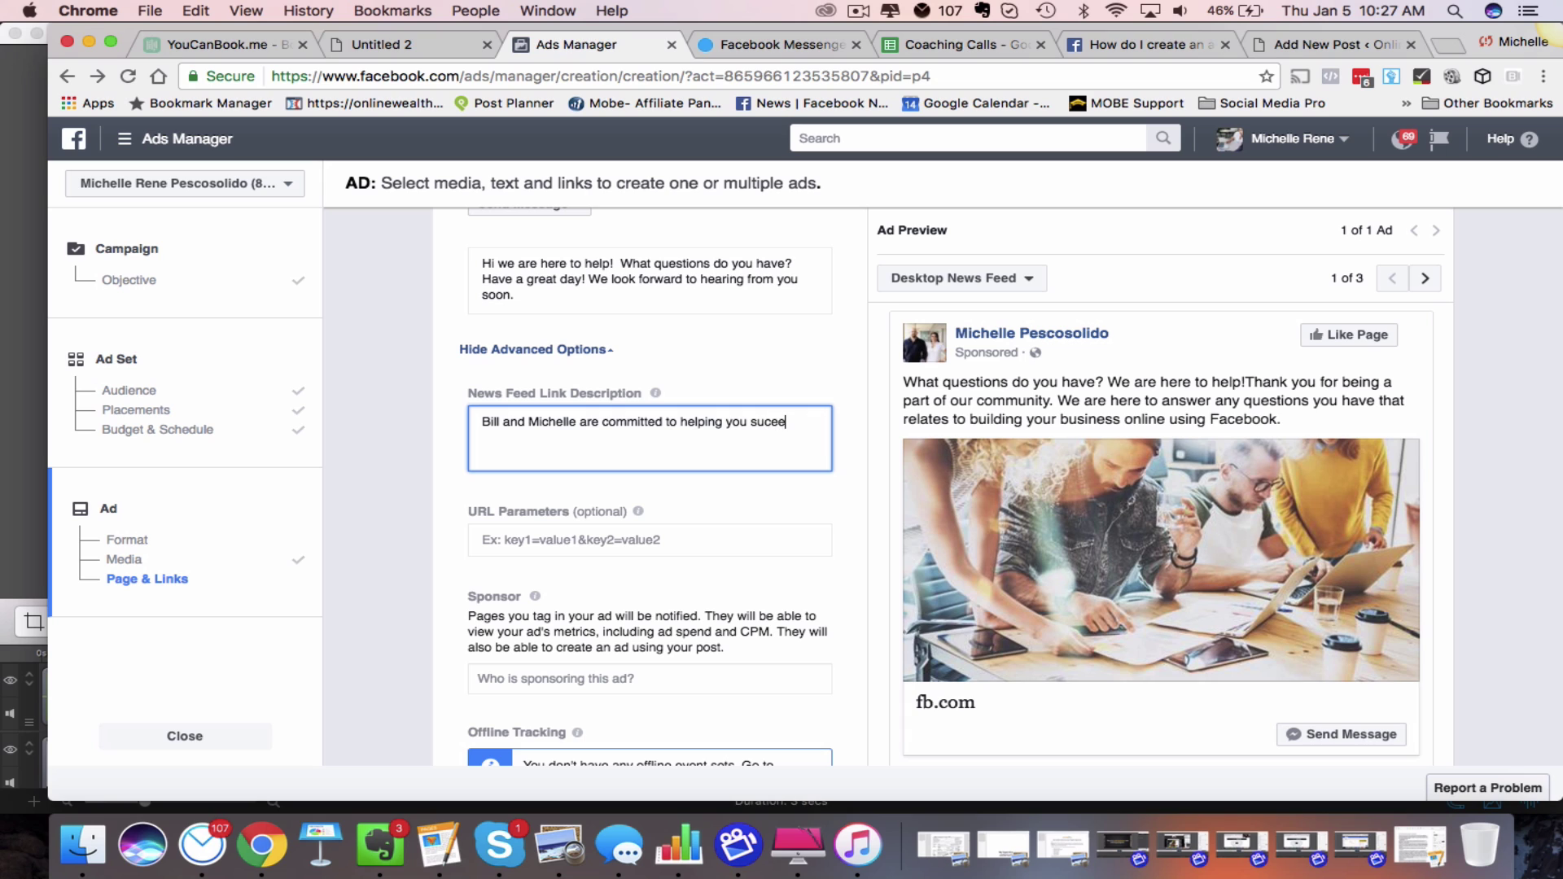
key("BackSpace")
key("BackSpace")
key("BackSpace")
key("BackSpace")
key("BackSpace")
key("BackSpace")
type("ceed online")
left_click(743, 530)
Step: Review the URL parameter, sponsor and tracking options, the order buttons and the finished ad preview
scroll(743, 529, "down", 1)
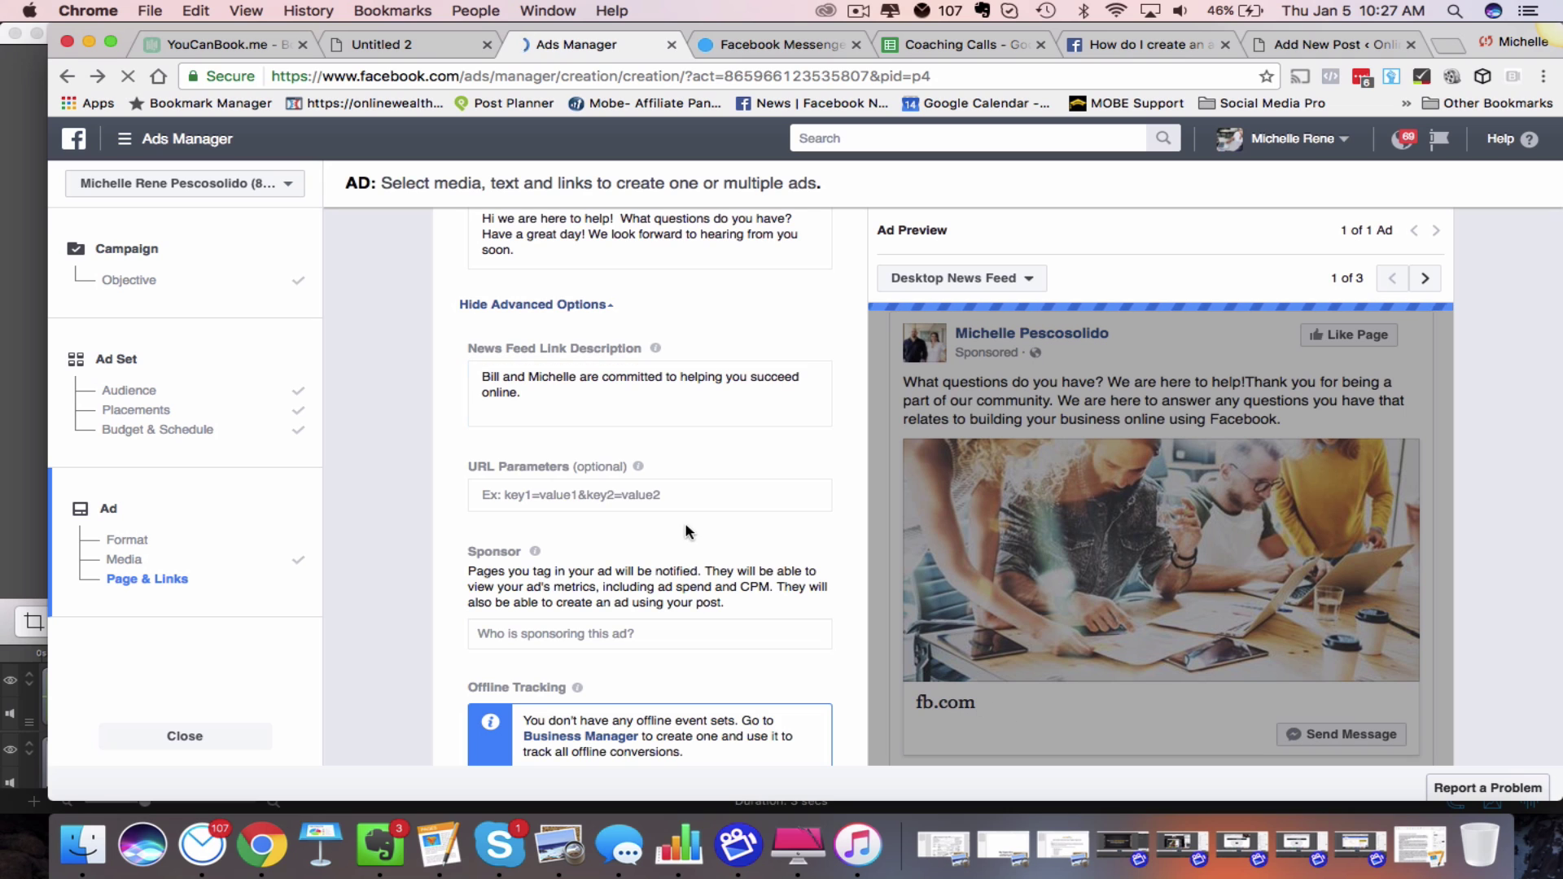
scroll(948, 733, "down", 1)
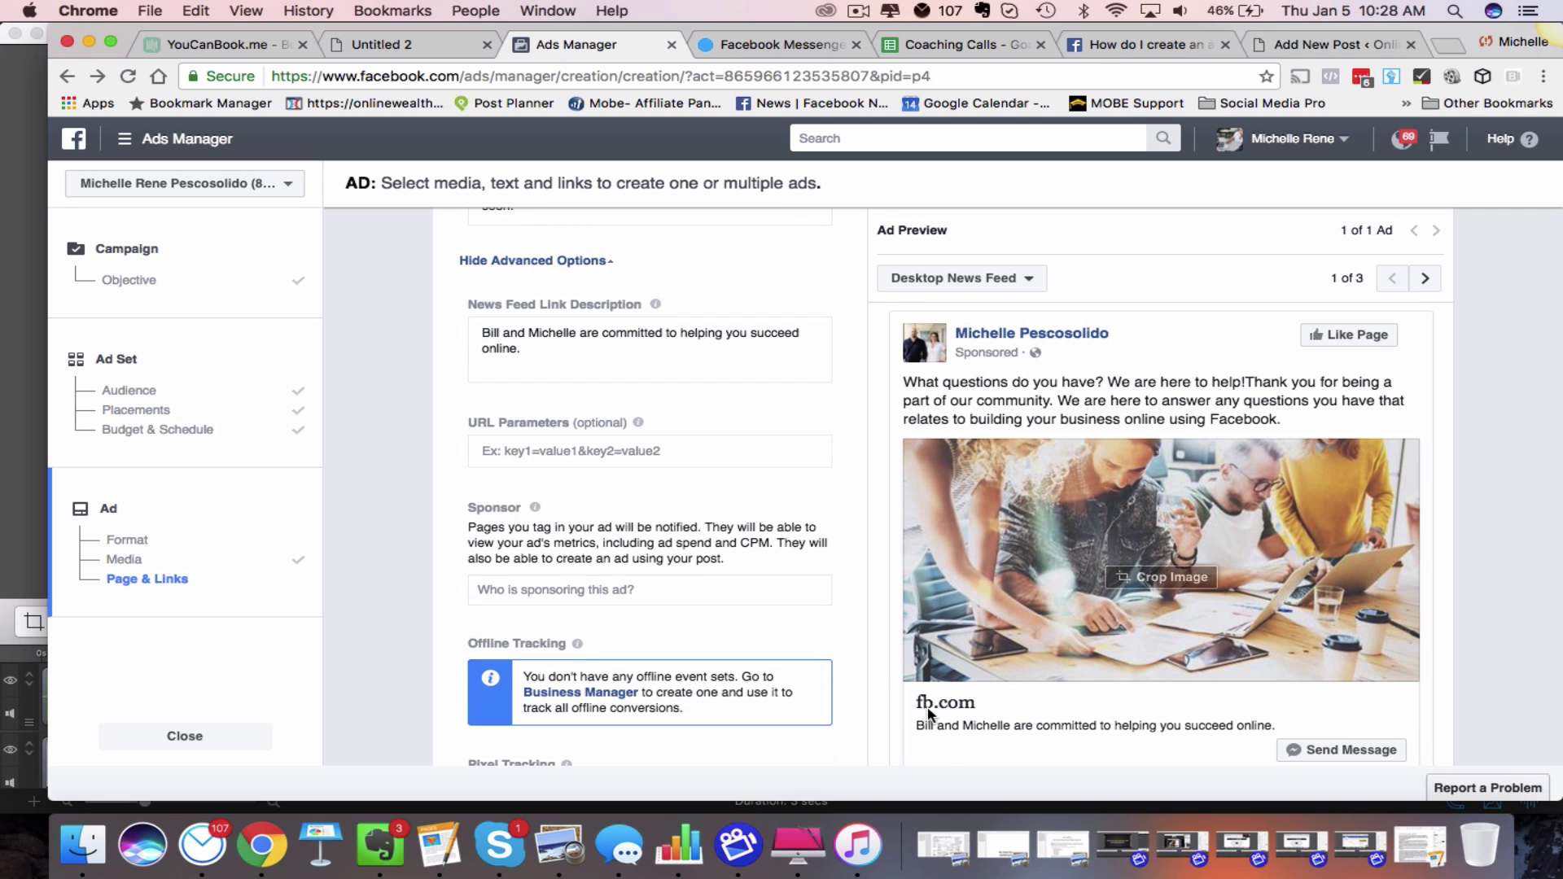
scroll(670, 479, "down", 2)
scroll(666, 479, "down", 3)
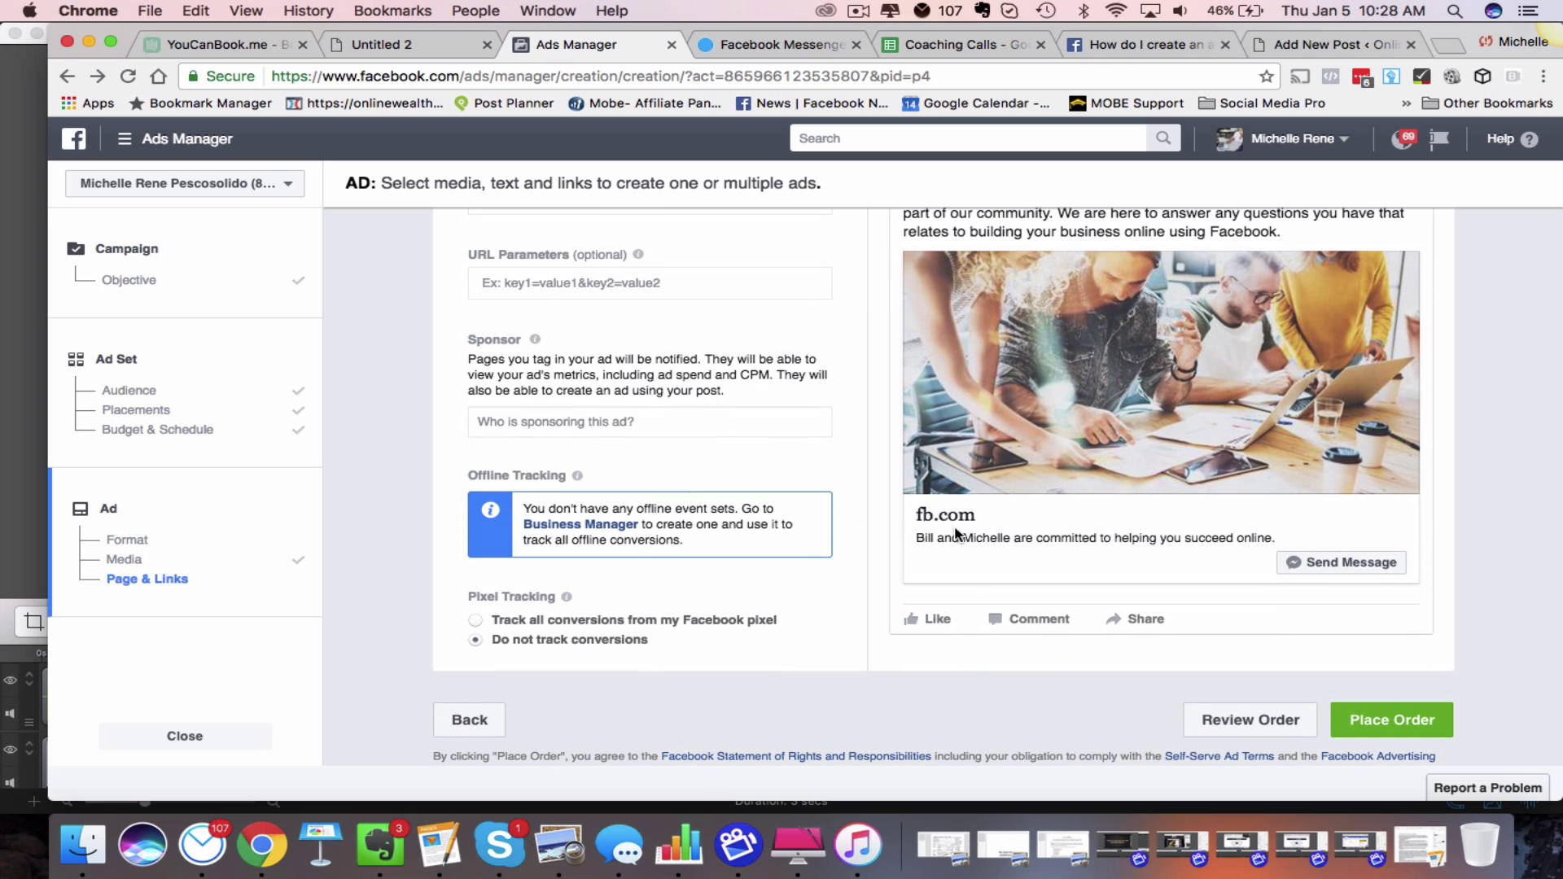
scroll(682, 441, "down", 1)
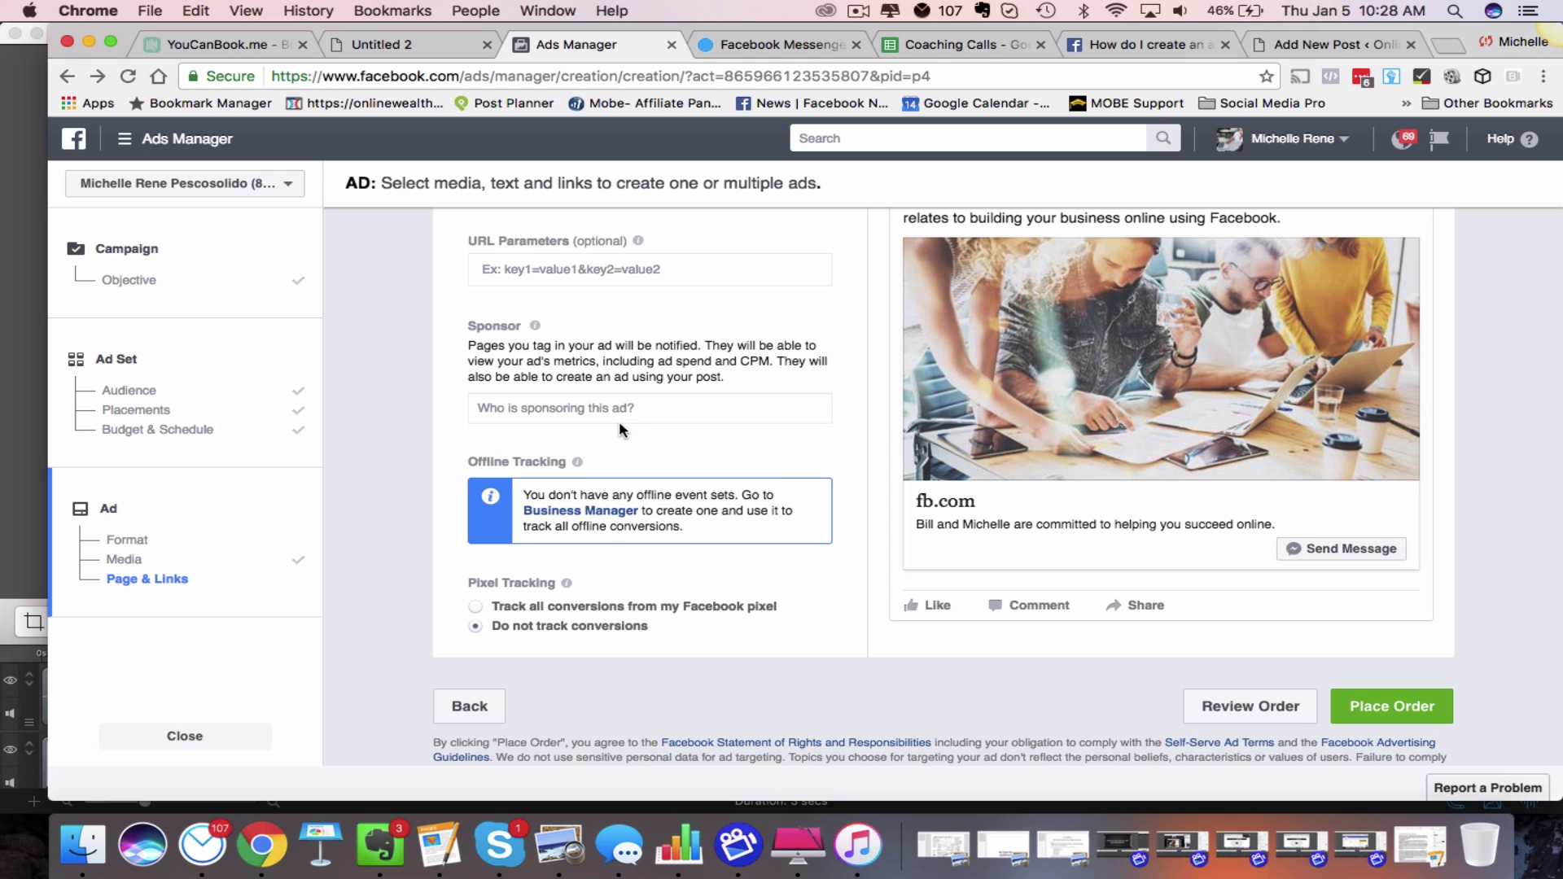
scroll(619, 422, "down", 2)
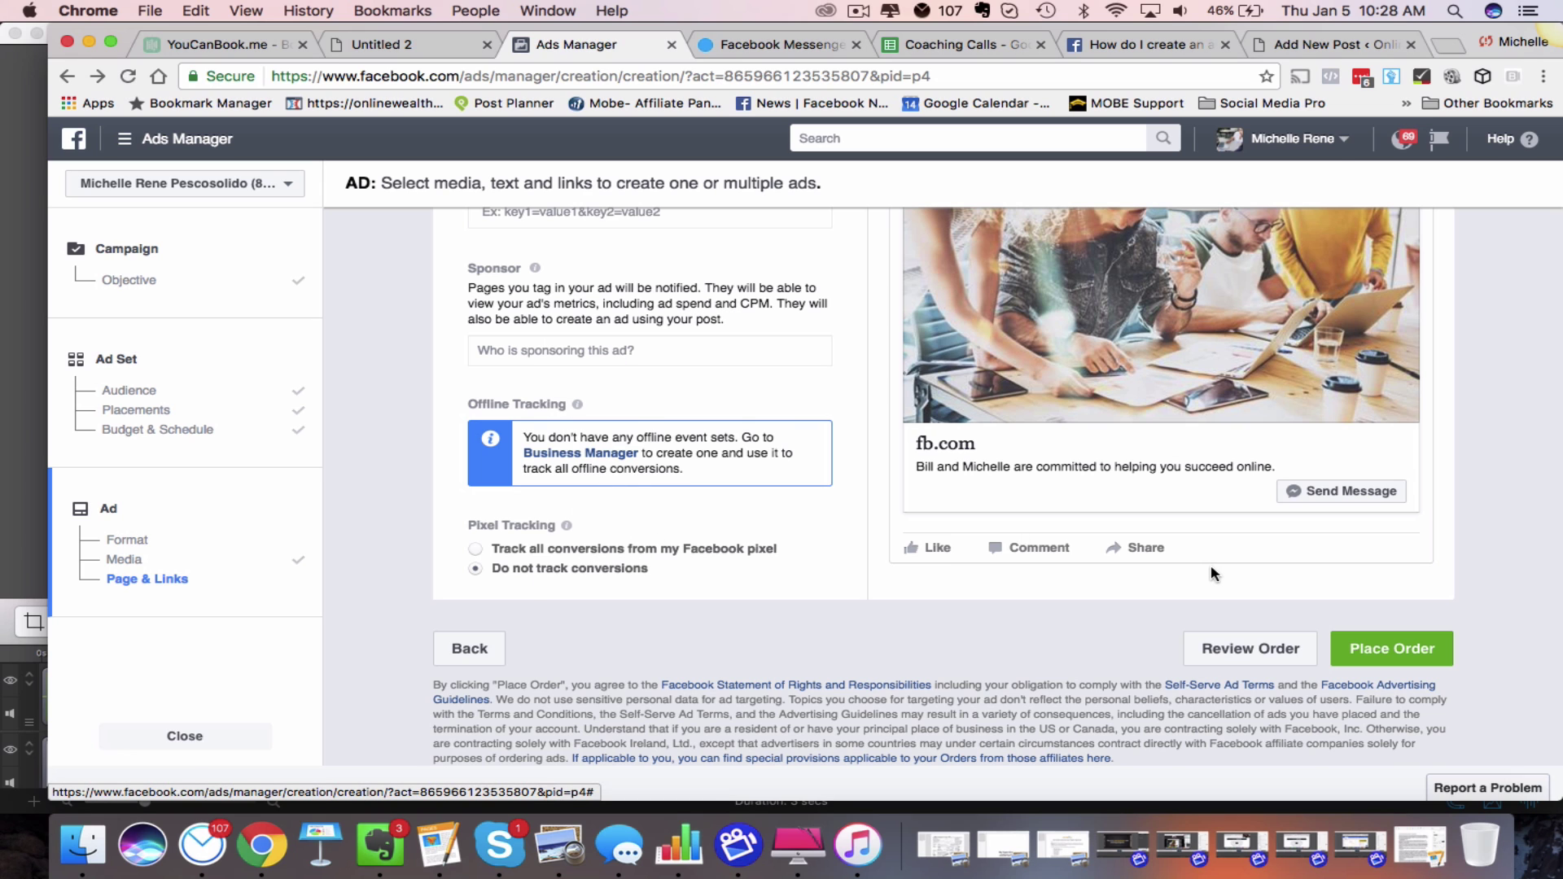
scroll(1213, 570, "up", 5)
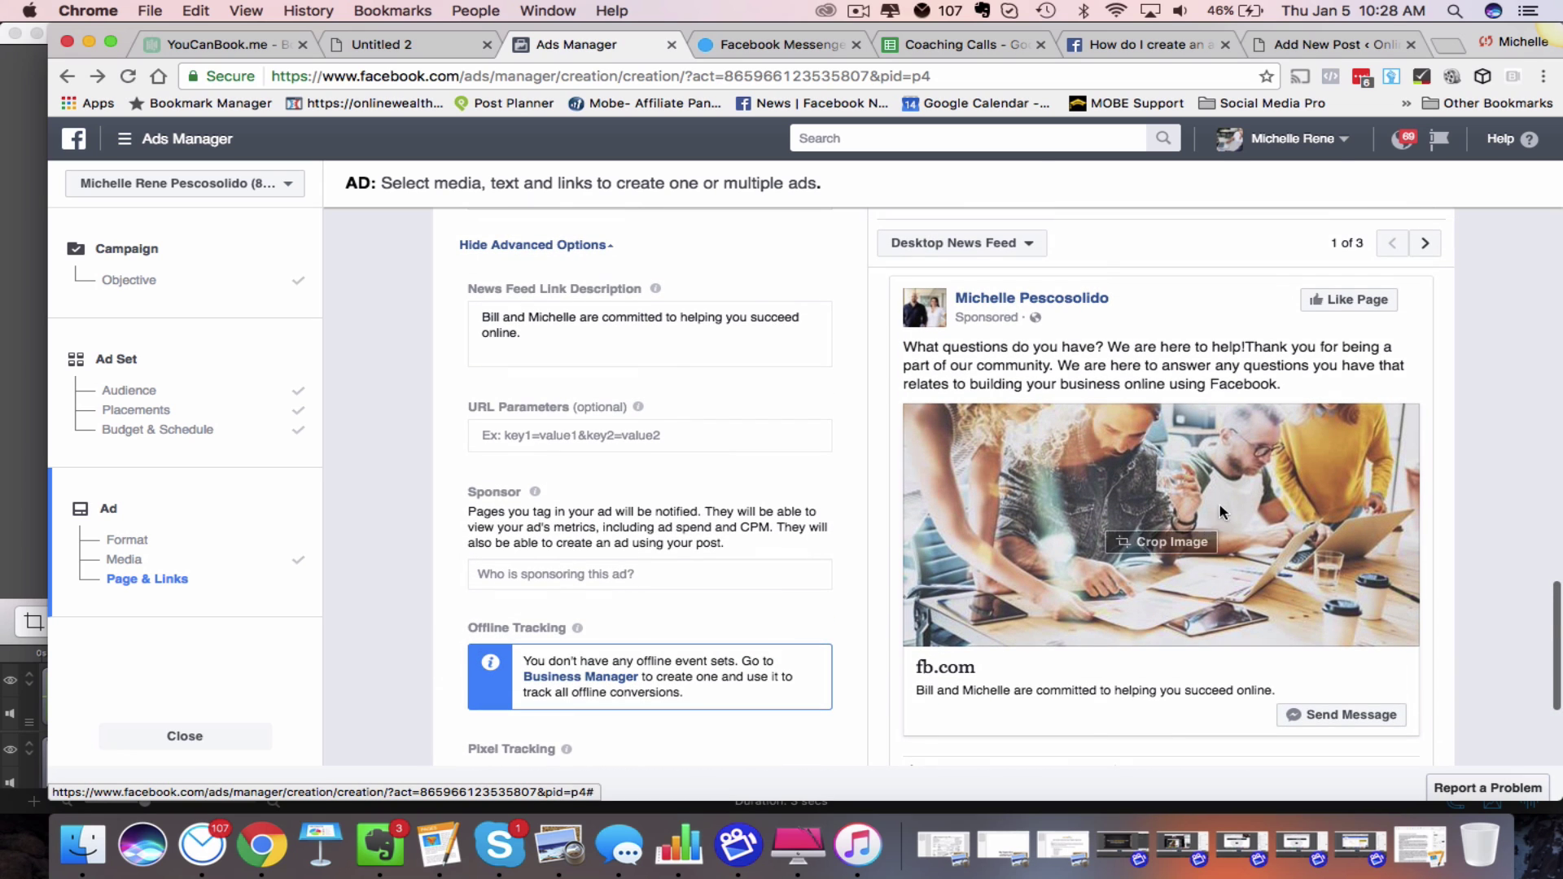
Step: Check the ad preview in the Mobile News Feed and Feature Phone formats, ending on the Mobile News Feed version
left_click(1424, 242)
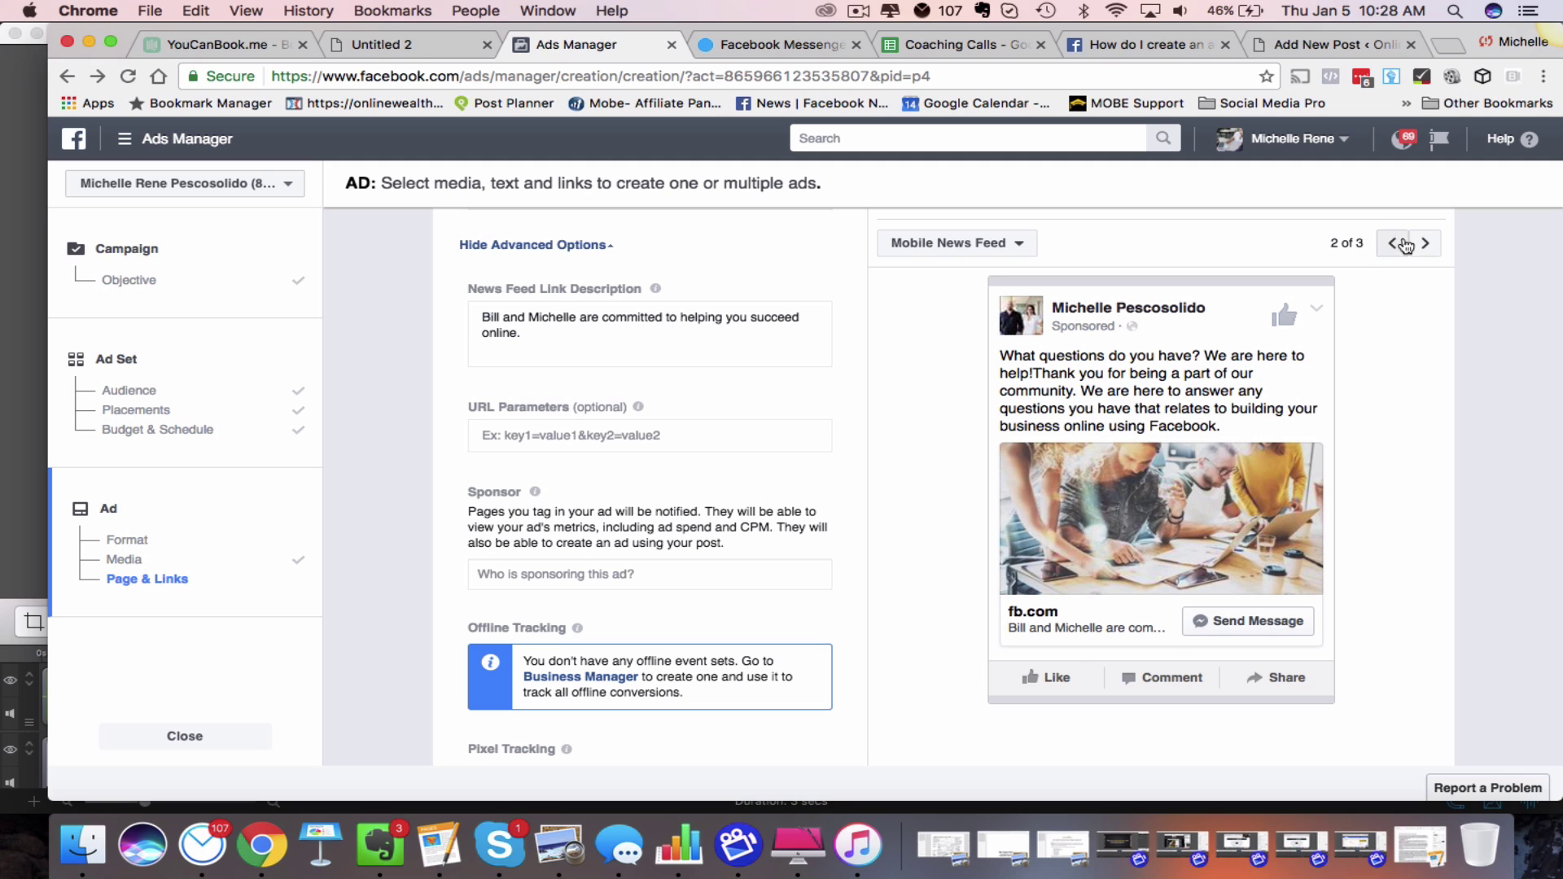
left_click(1425, 245)
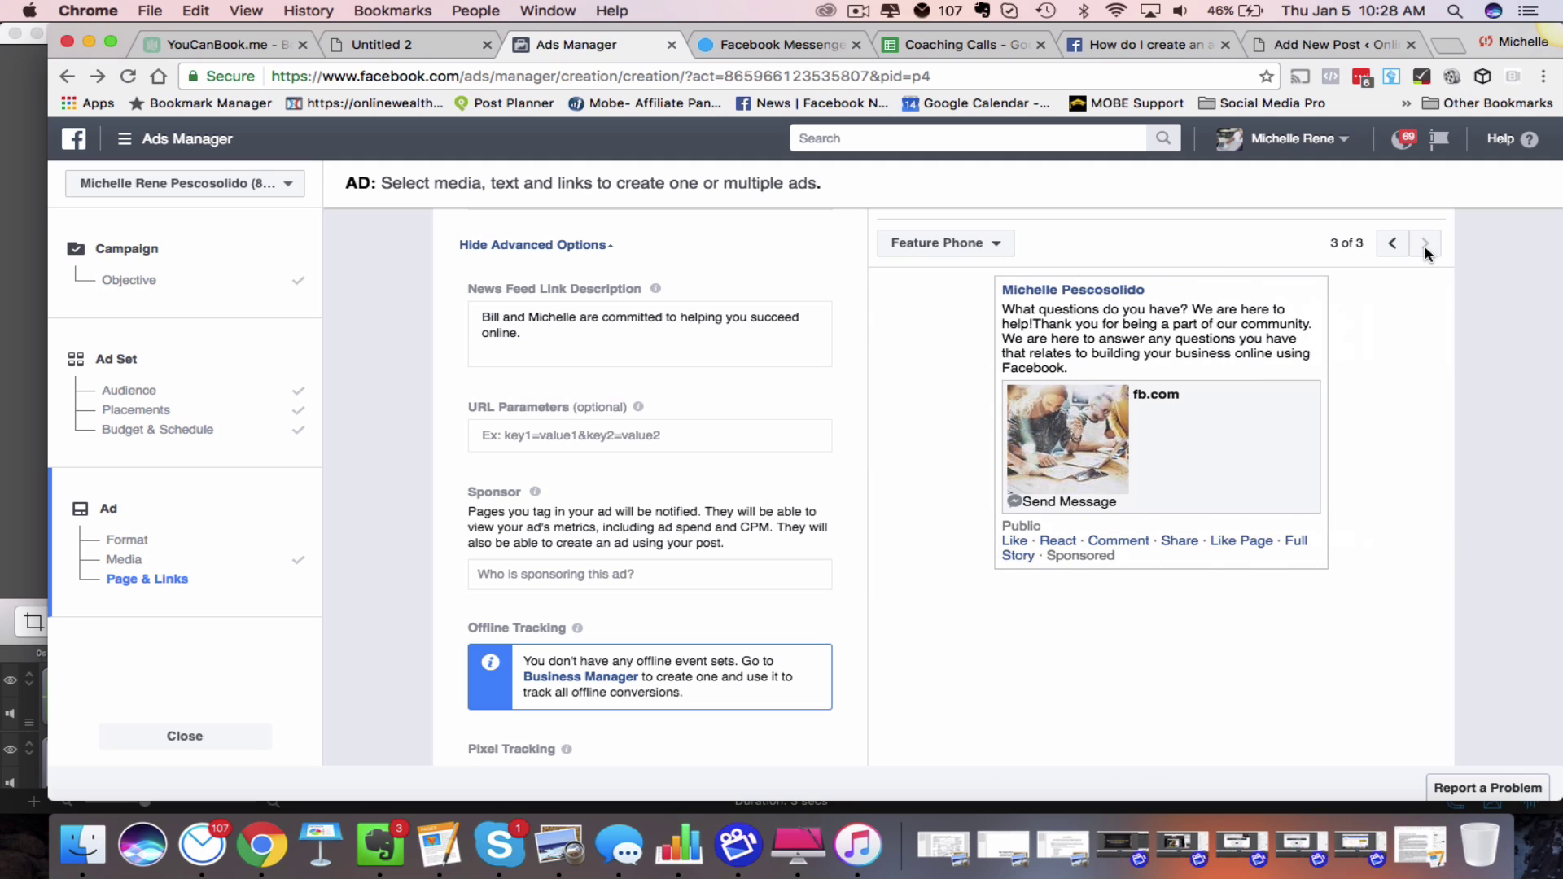
left_click(1390, 246)
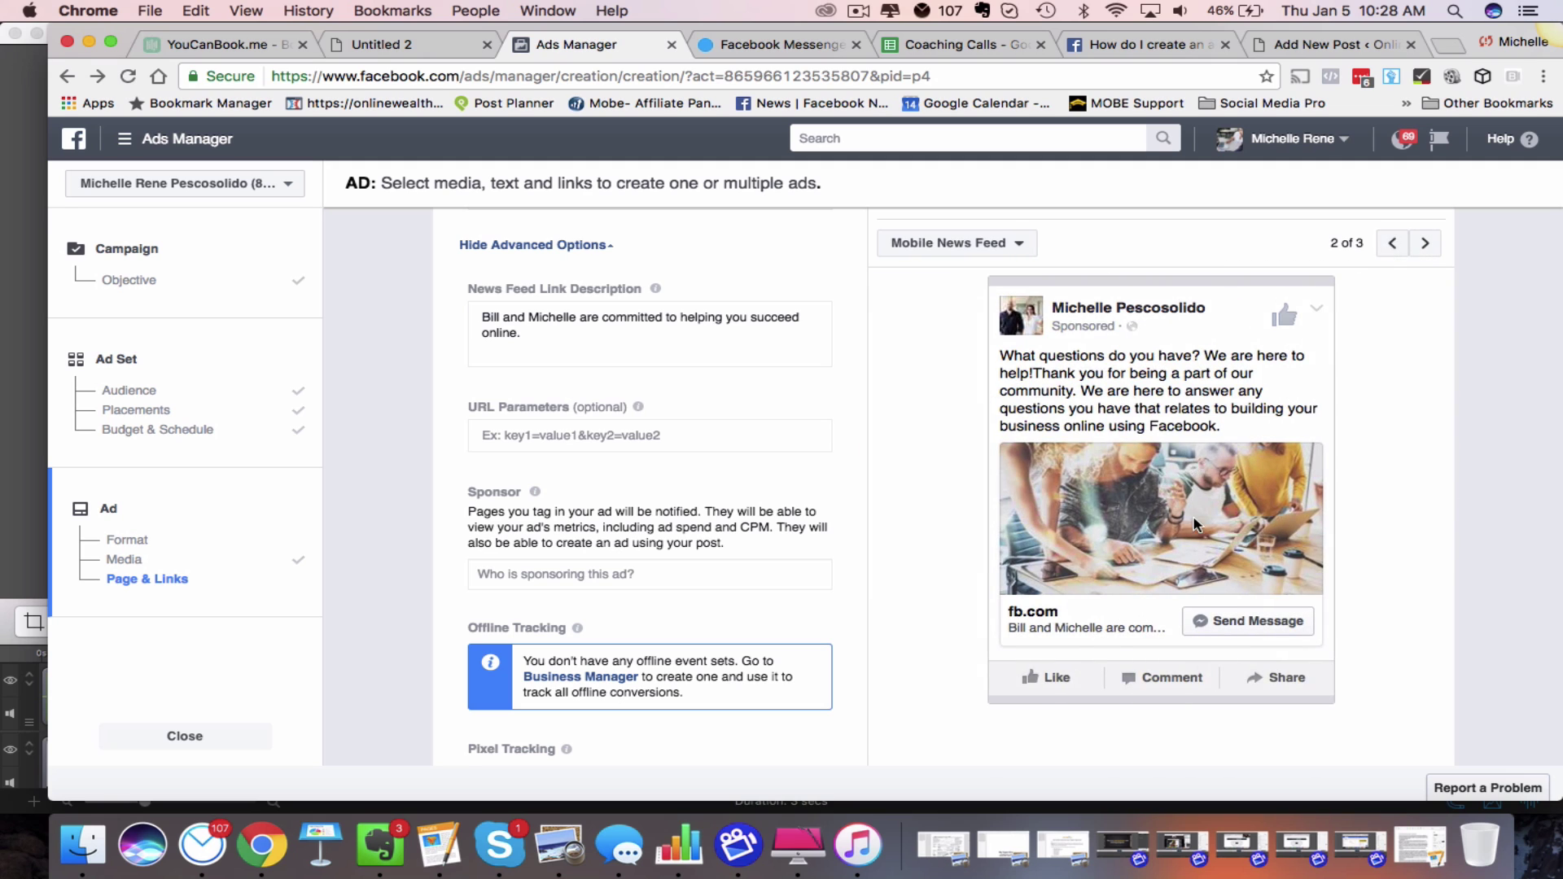
scroll(1195, 523, "down", 1)
scroll(1196, 524, "down", 1)
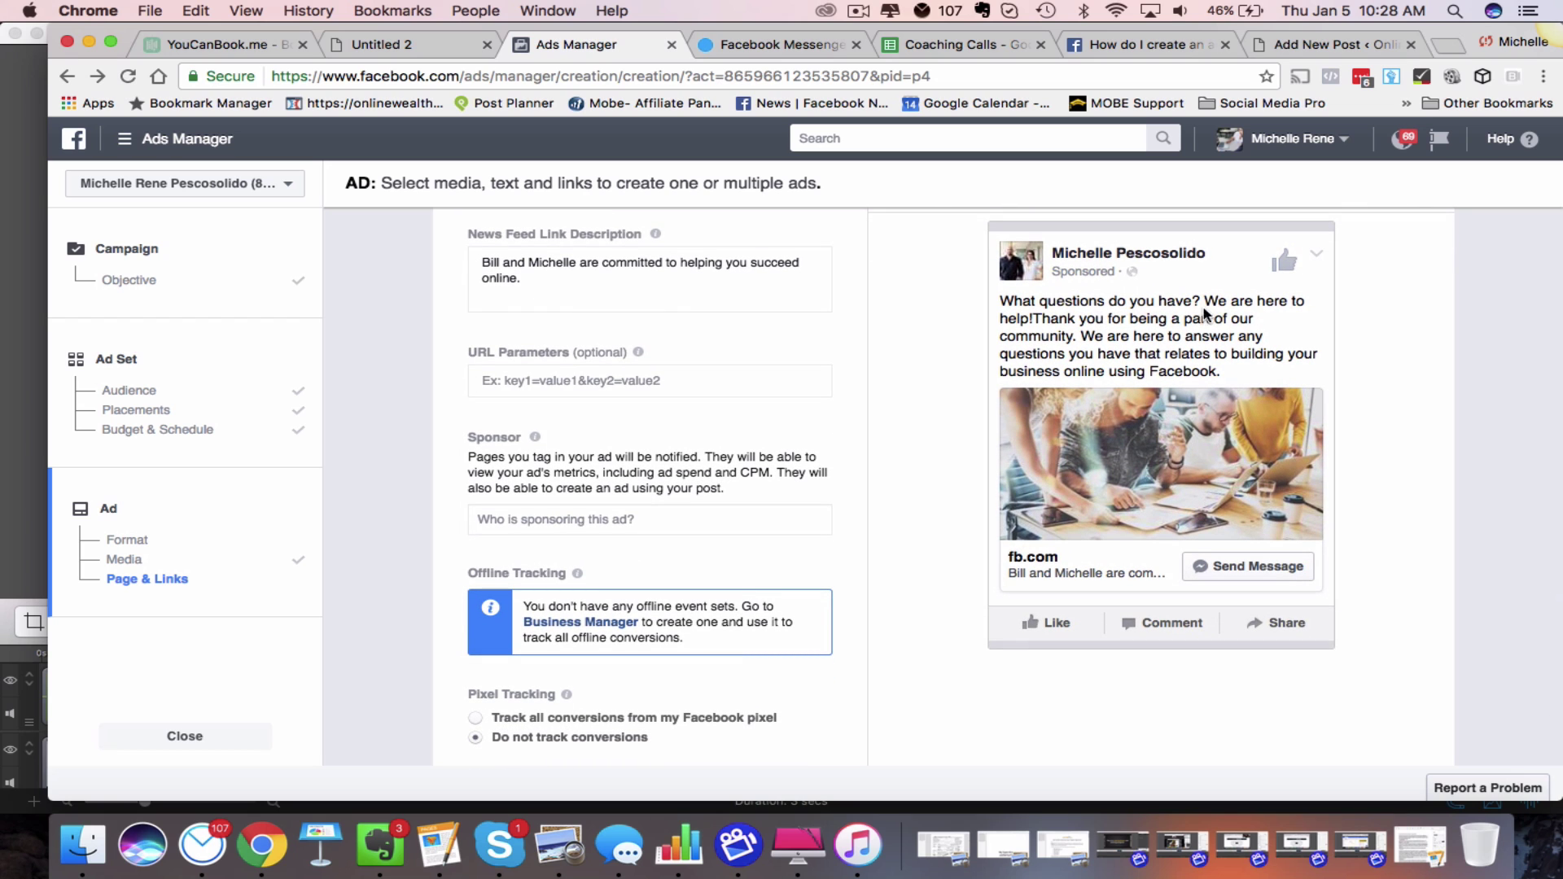
Step: Insert a line break in the ad text before "Thank you for being a part of our community."
scroll(750, 470, "up", 5)
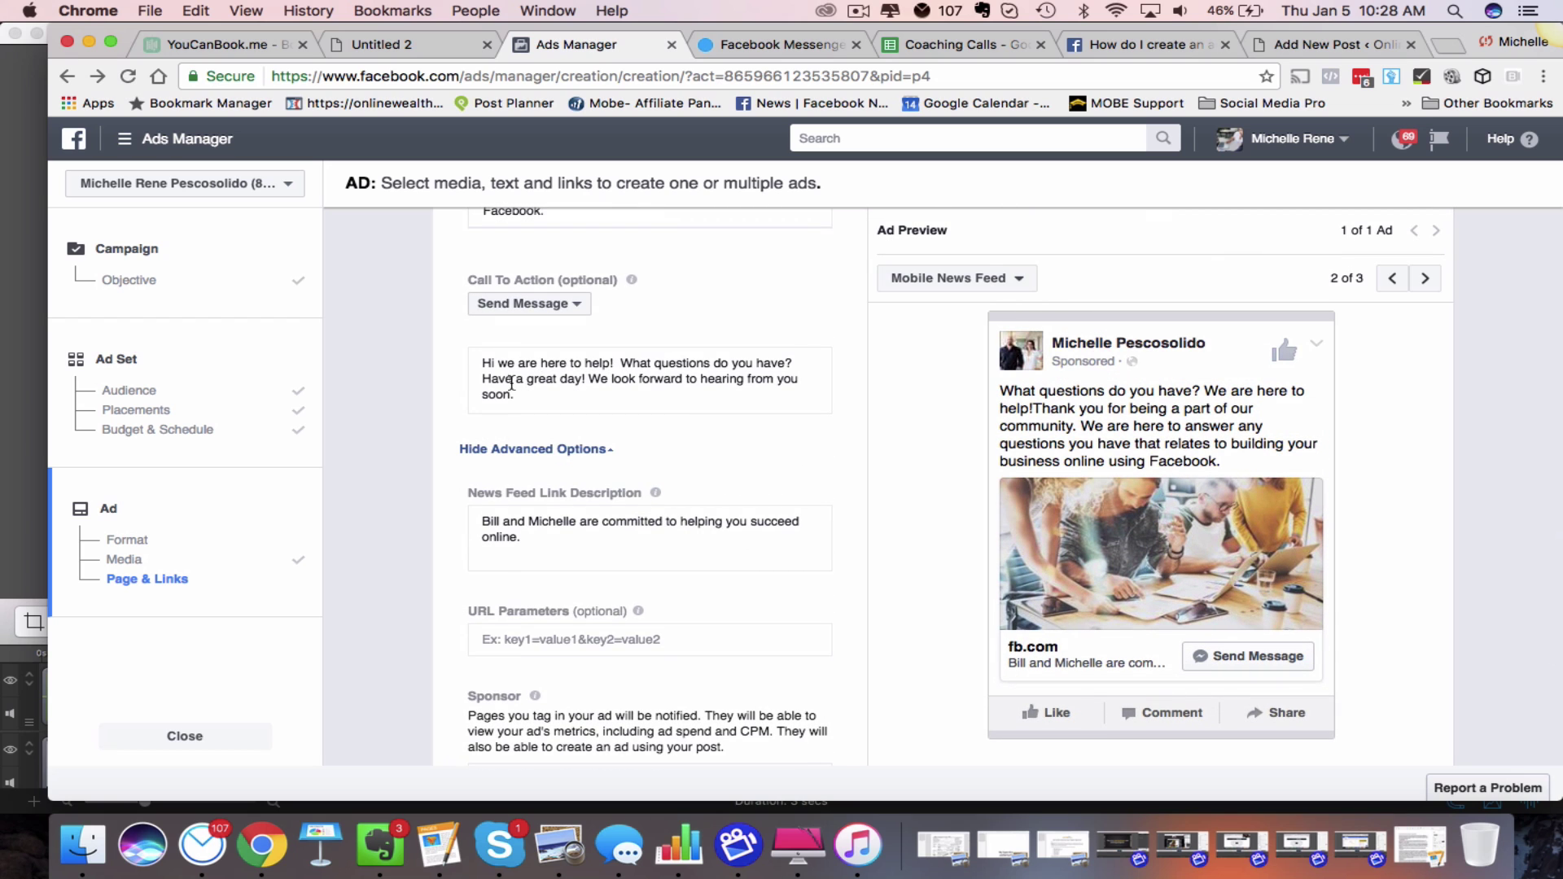
scroll(618, 386, "up", 3)
left_click(512, 327)
key("Return")
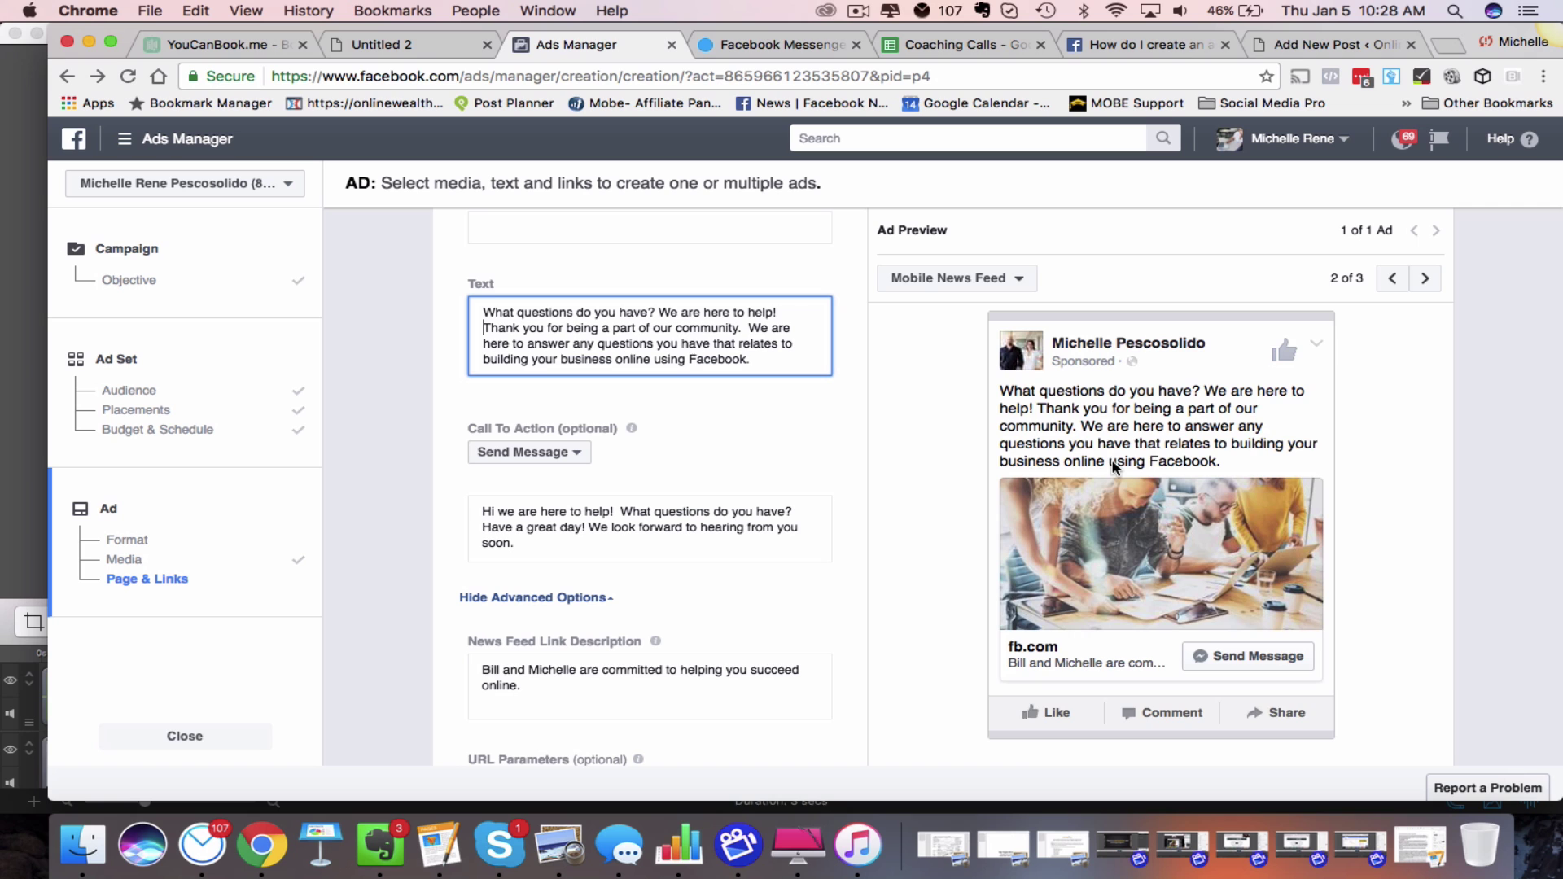
Step: Place the order for the ad and continue past the confirmation to the campaign's ad set overview
scroll(1112, 466, "down", 2)
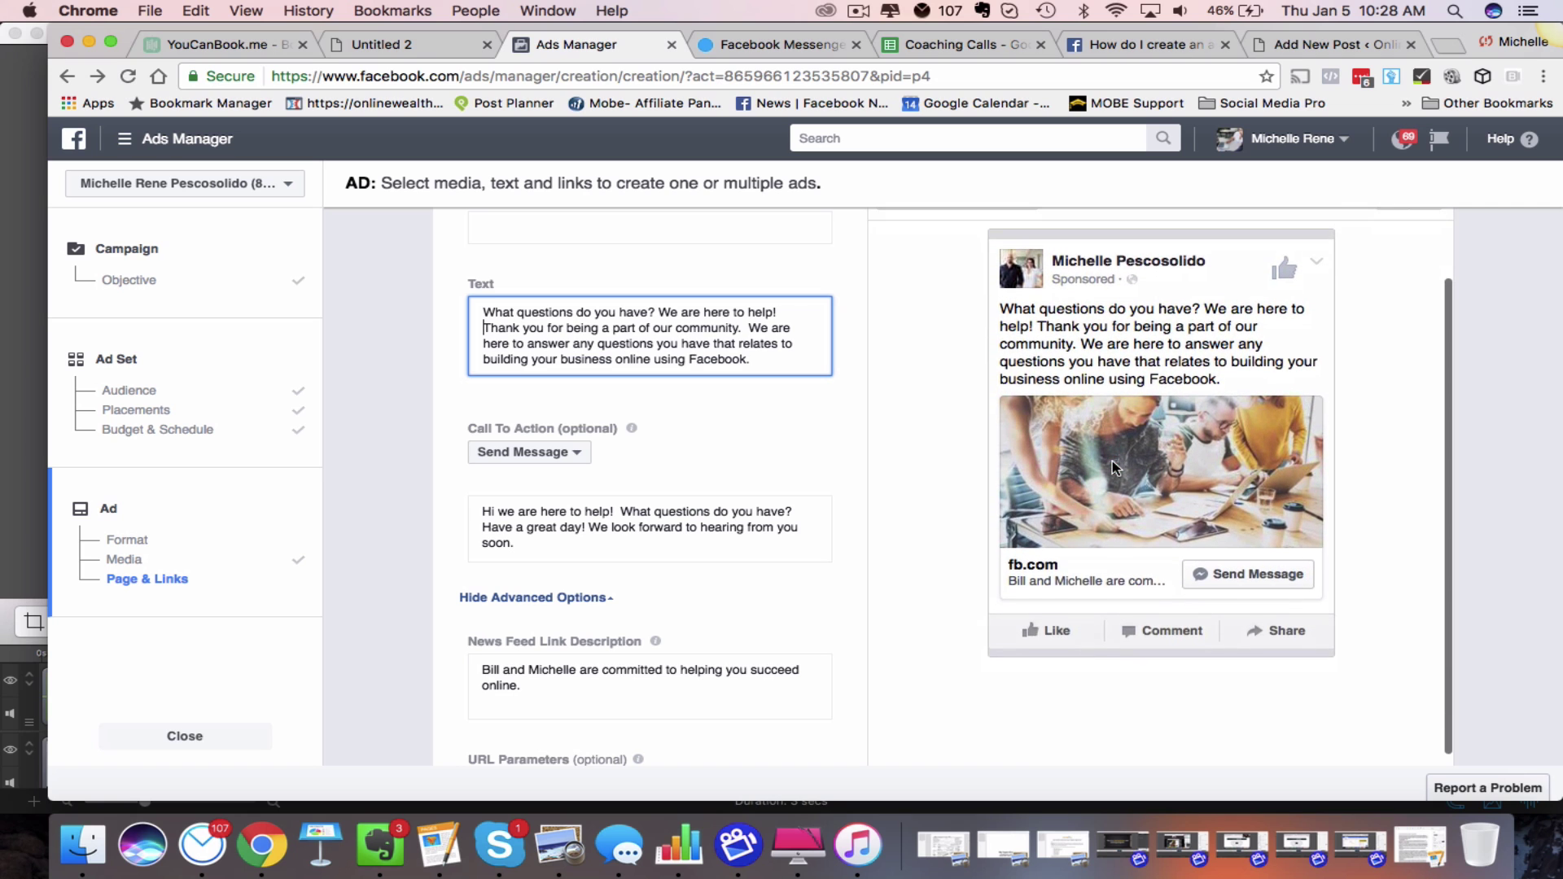
scroll(844, 496, "down", 3)
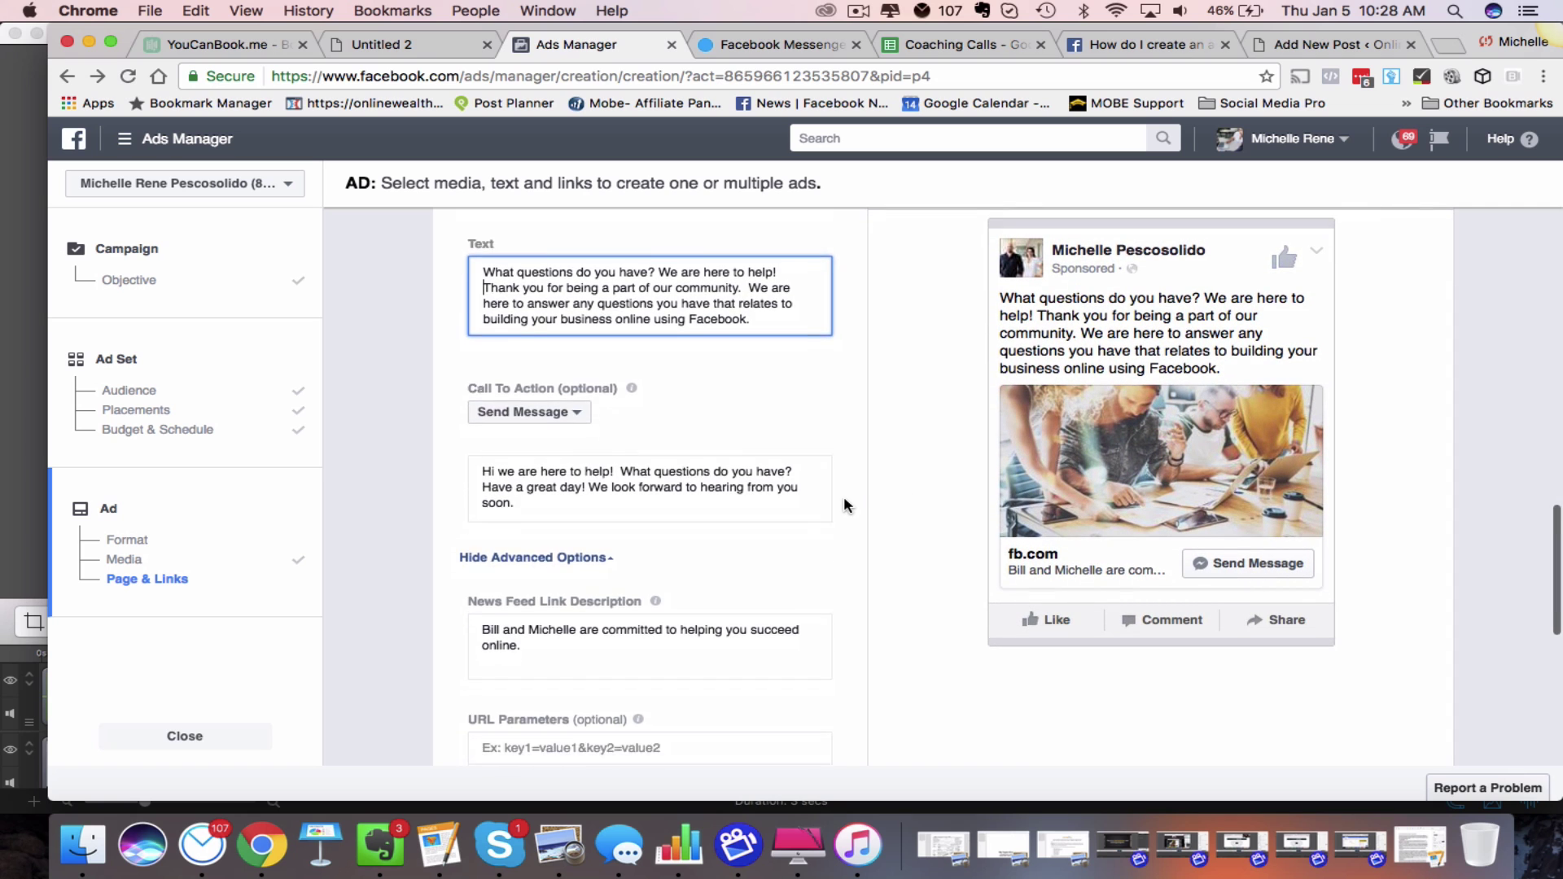
scroll(843, 495, "down", 5)
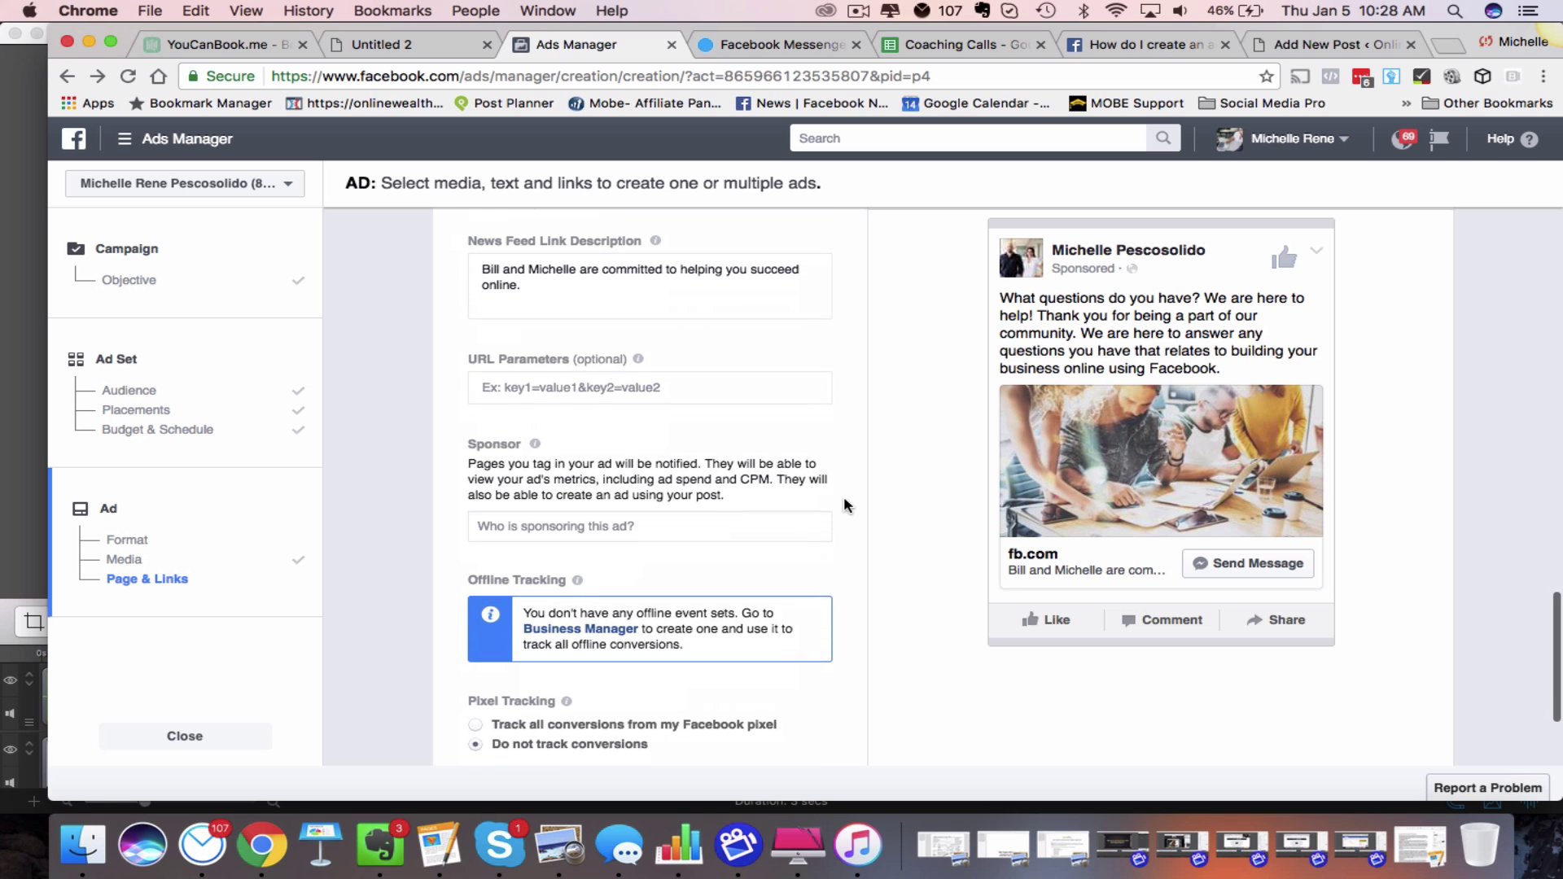
scroll(637, 514, "down", 3)
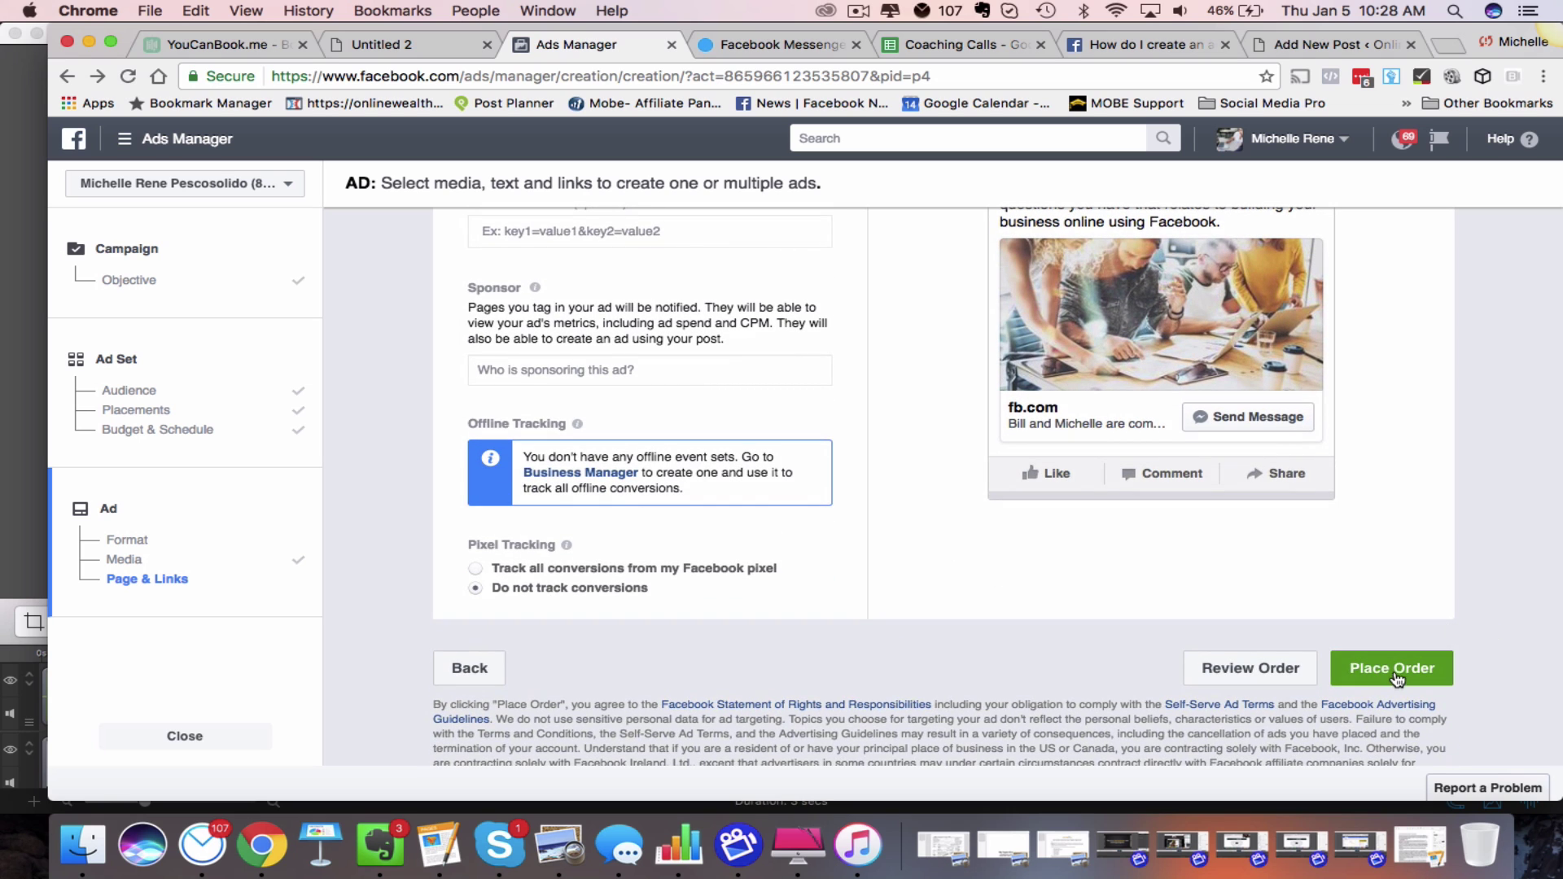
left_click(1397, 675)
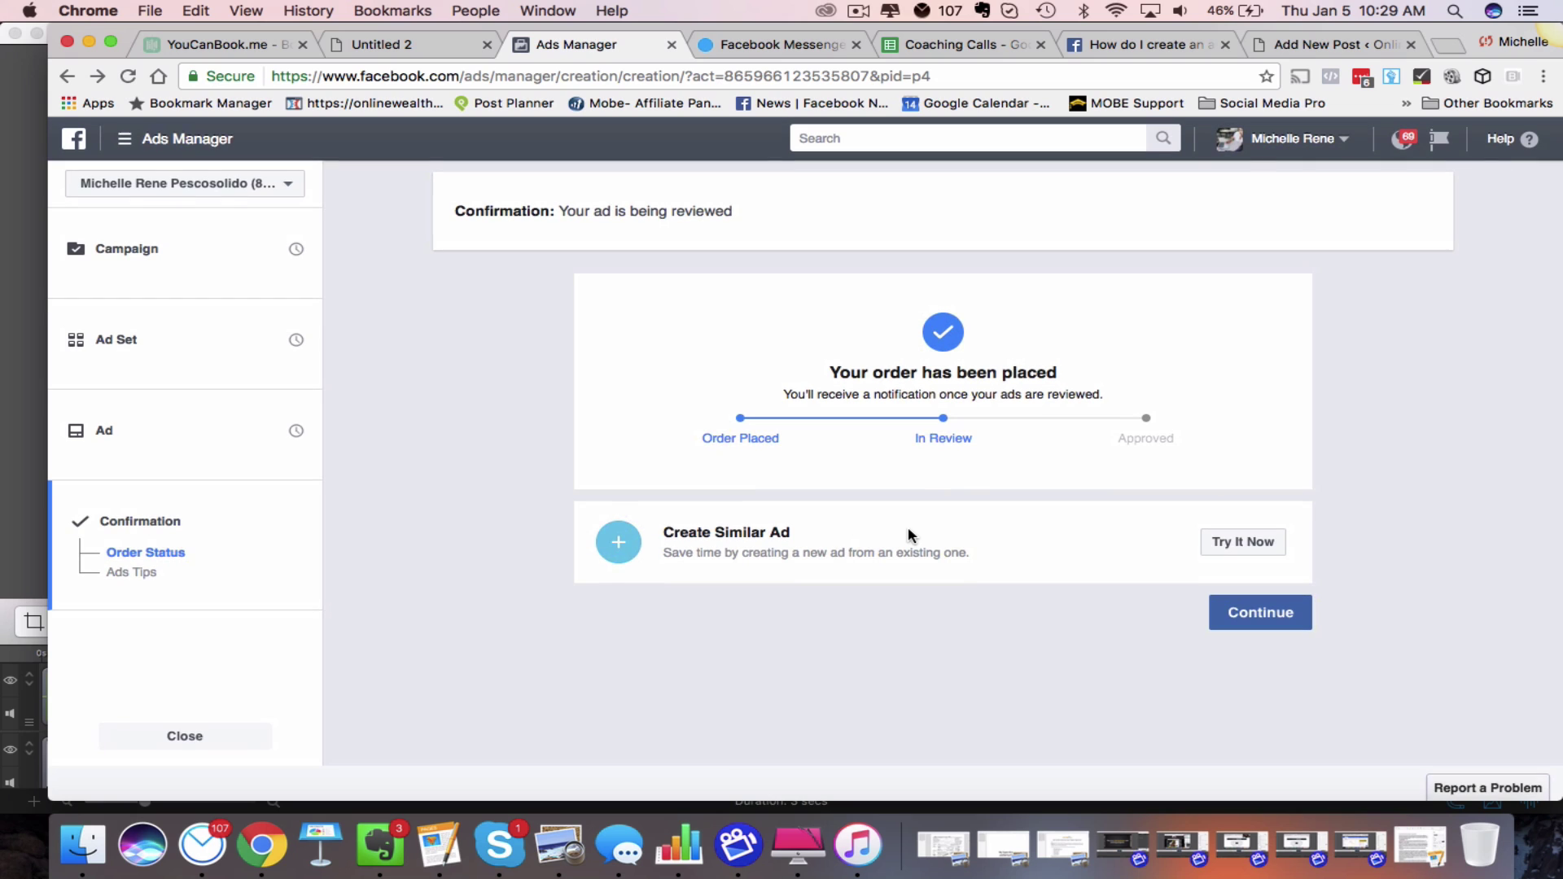
left_click(1257, 616)
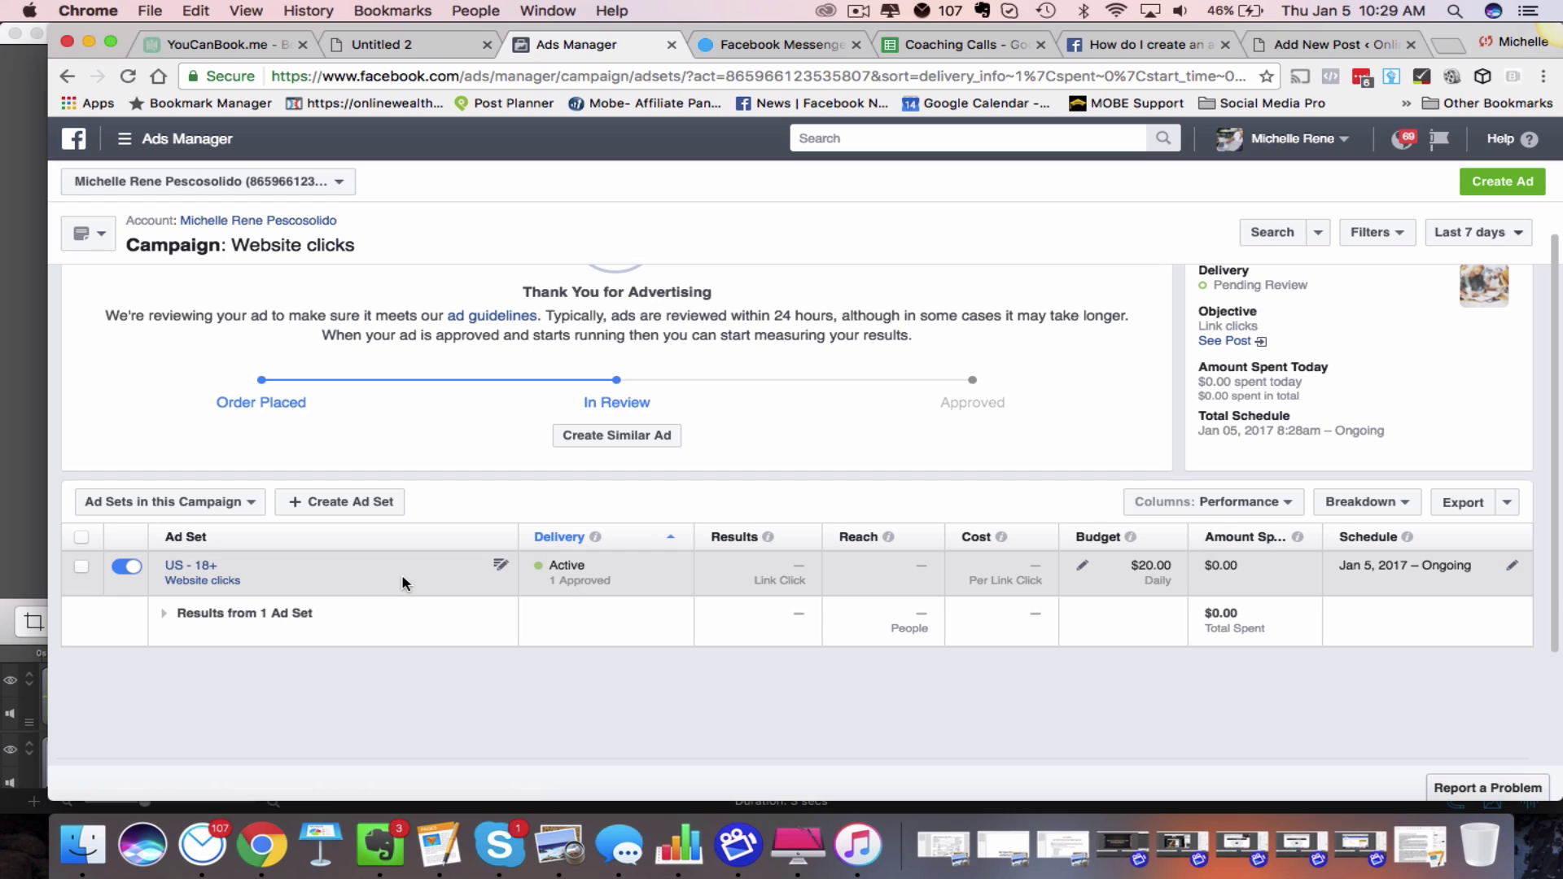
scroll(402, 583, "down", 1)
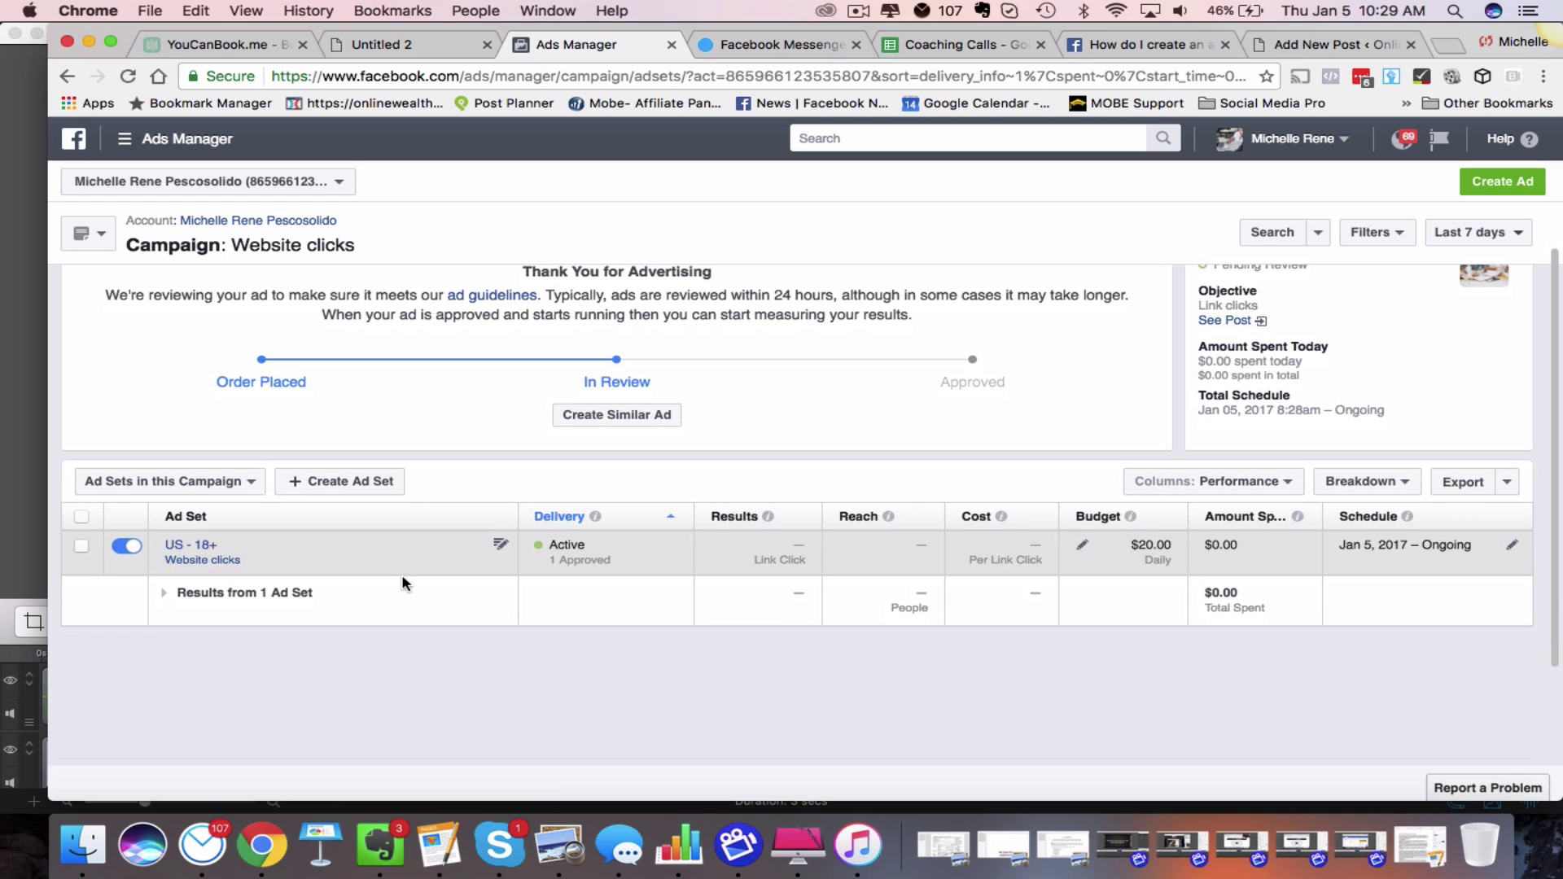